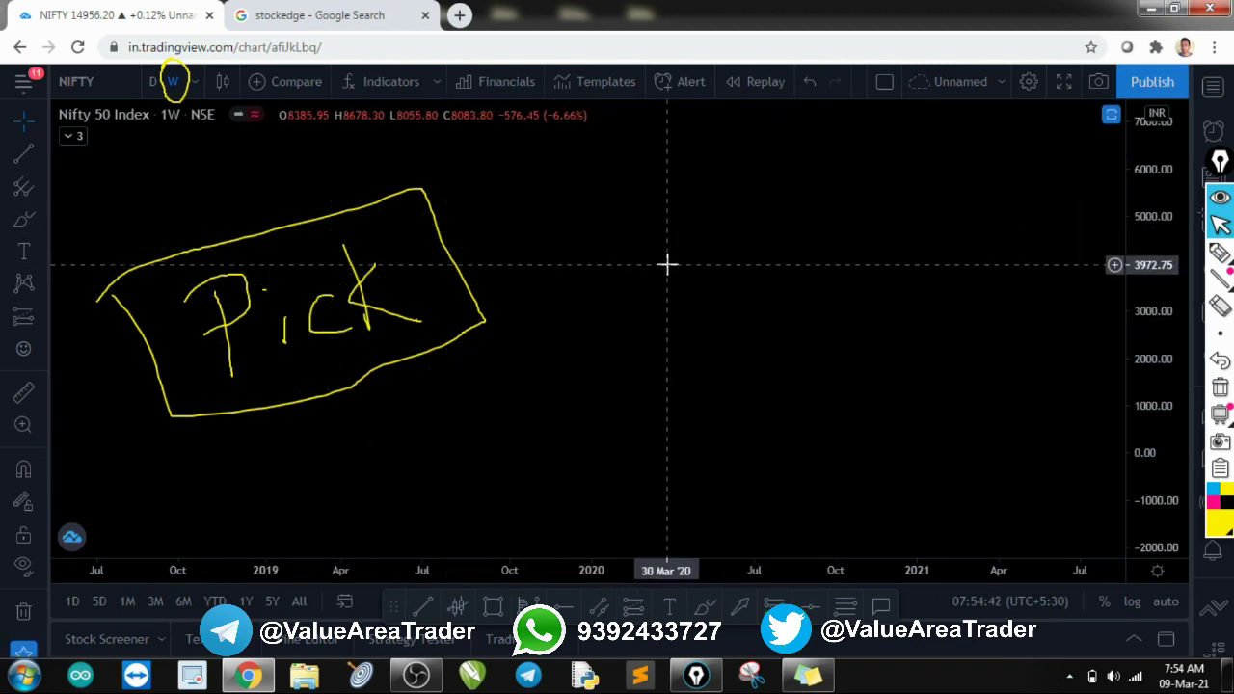
Handwrite "Scanner" in yellow beside the "Pick" note on the chart and draw a box around it.
{"action": "key", "text": "ctrl+shift+3"}
{"action": "mouse_move", "coordinate": [689, 232]}
{"action": "left_mouse_down"}
{"action": "mouse_move", "coordinate": [658, 267]}
{"action": "mouse_move", "coordinate": [672, 302]}
{"action": "left_mouse_up"}
{"action": "mouse_move", "coordinate": [731, 255]}
{"action": "left_mouse_down"}
{"action": "mouse_move", "coordinate": [742, 291]}
{"action": "mouse_move", "coordinate": [776, 288]}
{"action": "mouse_move", "coordinate": [799, 253]}
{"action": "mouse_move", "coordinate": [829, 266]}
{"action": "mouse_move", "coordinate": [870, 221]}
{"action": "mouse_move", "coordinate": [903, 231]}
{"action": "mouse_move", "coordinate": [912, 198]}
{"action": "left_mouse_up"}
{"action": "mouse_move", "coordinate": [596, 220]}
{"action": "left_mouse_down"}
{"action": "mouse_move", "coordinate": [617, 284]}
{"action": "mouse_move", "coordinate": [739, 319]}
{"action": "mouse_move", "coordinate": [955, 234]}
{"action": "mouse_move", "coordinate": [921, 159]}
{"action": "mouse_move", "coordinate": [606, 235]}
{"action": "left_mouse_up"}
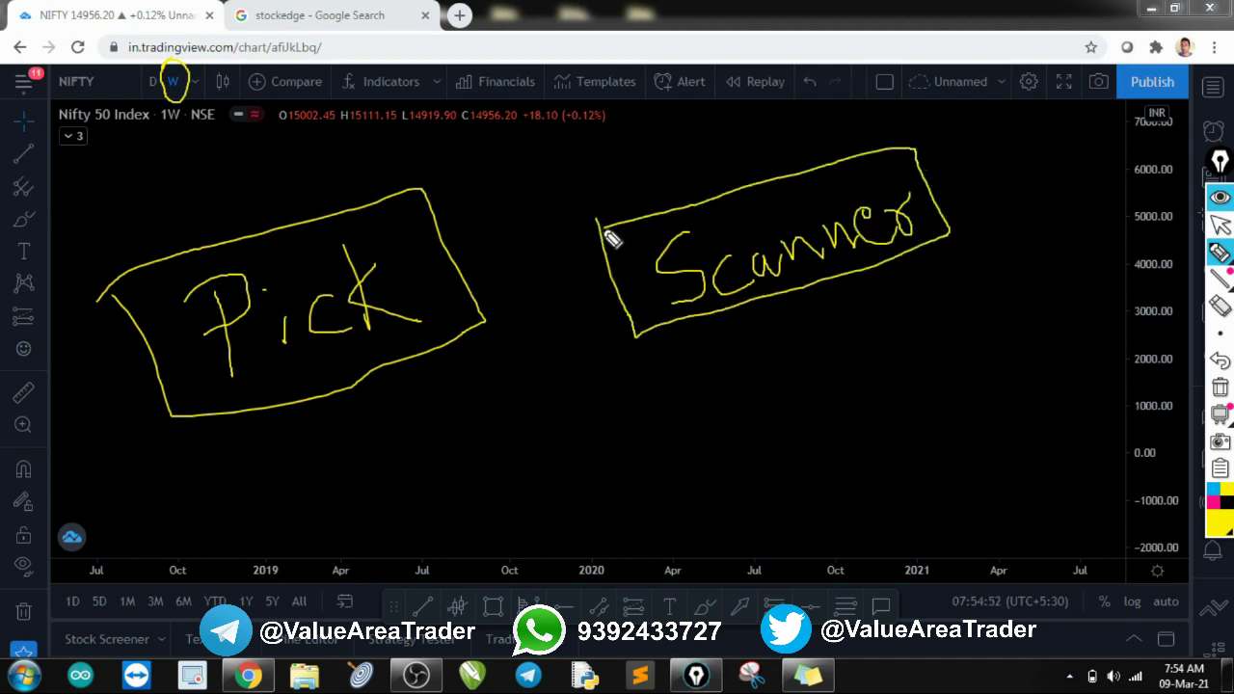
Handwrite "Delivery" in yellow below the "Scanner" note and draw a box around it.
{"action": "left_click_drag", "start_coordinate": [556, 416], "coordinate": [569, 483]}
{"action": "mouse_move", "coordinate": [519, 425]}
{"action": "left_mouse_down"}
{"action": "mouse_move", "coordinate": [583, 431]}
{"action": "mouse_move", "coordinate": [541, 487]}
{"action": "left_mouse_up"}
{"action": "mouse_move", "coordinate": [598, 449]}
{"action": "left_mouse_down"}
{"action": "mouse_move", "coordinate": [636, 372]}
{"action": "mouse_move", "coordinate": [660, 418]}
{"action": "mouse_move", "coordinate": [746, 378]}
{"action": "mouse_move", "coordinate": [813, 419]}
{"action": "mouse_move", "coordinate": [815, 472]}
{"action": "left_mouse_up"}
{"action": "mouse_move", "coordinate": [453, 429]}
{"action": "left_mouse_down"}
{"action": "mouse_move", "coordinate": [510, 533]}
{"action": "mouse_move", "coordinate": [788, 434]}
{"action": "mouse_move", "coordinate": [813, 344]}
{"action": "mouse_move", "coordinate": [711, 337]}
{"action": "mouse_move", "coordinate": [543, 394]}
{"action": "mouse_move", "coordinate": [470, 448]}
{"action": "left_mouse_up"}
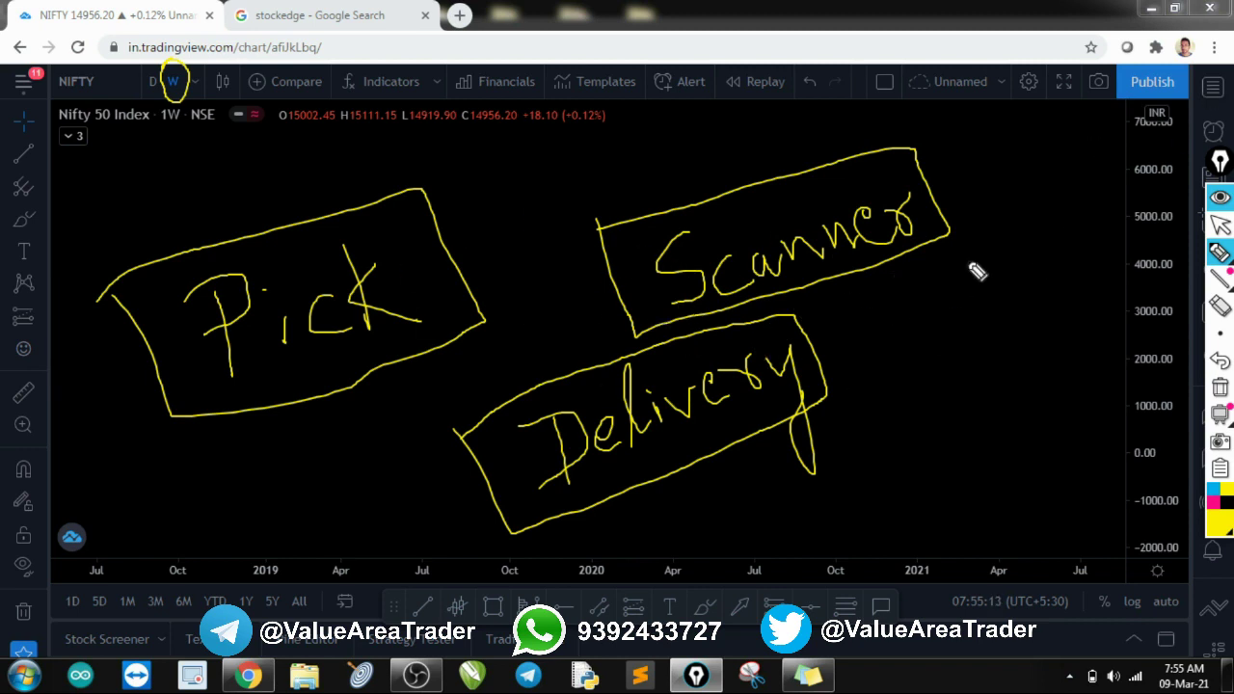
Erase all handwritten annotations from the chart and switch to the stockedge search results.
{"action": "key", "text": "ctrl+shift+7"}
{"action": "key", "text": "ctrl+shift+2"}
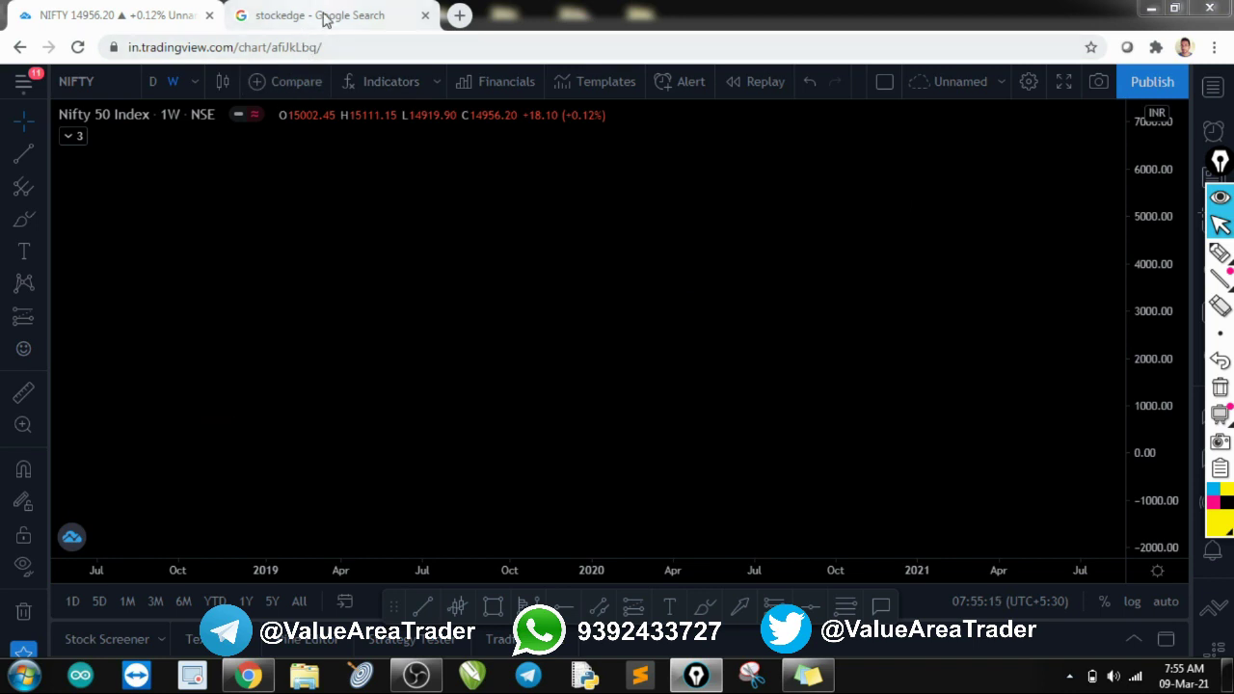
{"action": "left_click", "coordinate": [326, 17]}
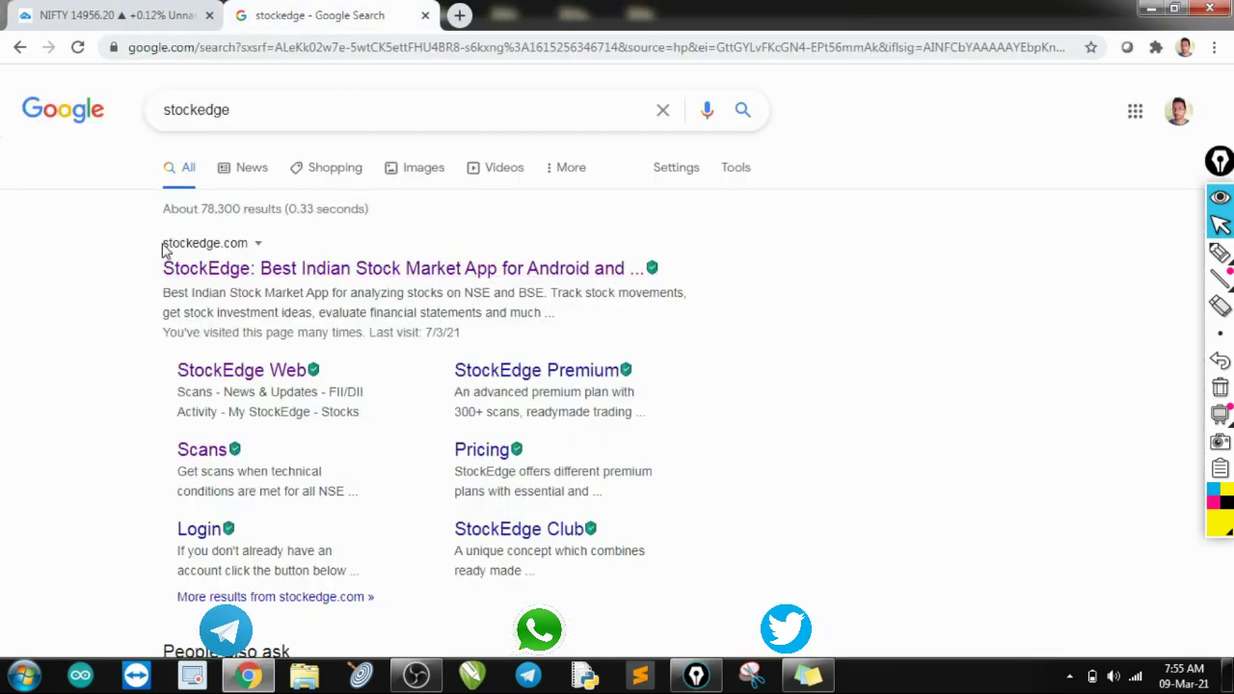
Circle the stockedge.com result with the pen and erase the mark.
{"action": "key", "text": "ctrl+shift+p"}
{"action": "mouse_move", "coordinate": [304, 235]}
{"action": "left_mouse_down"}
{"action": "mouse_move", "coordinate": [165, 226]}
{"action": "mouse_move", "coordinate": [173, 289]}
{"action": "mouse_move", "coordinate": [728, 303]}
{"action": "mouse_move", "coordinate": [176, 217]}
{"action": "left_mouse_up"}
{"action": "key", "text": "ctrl+shift+c"}
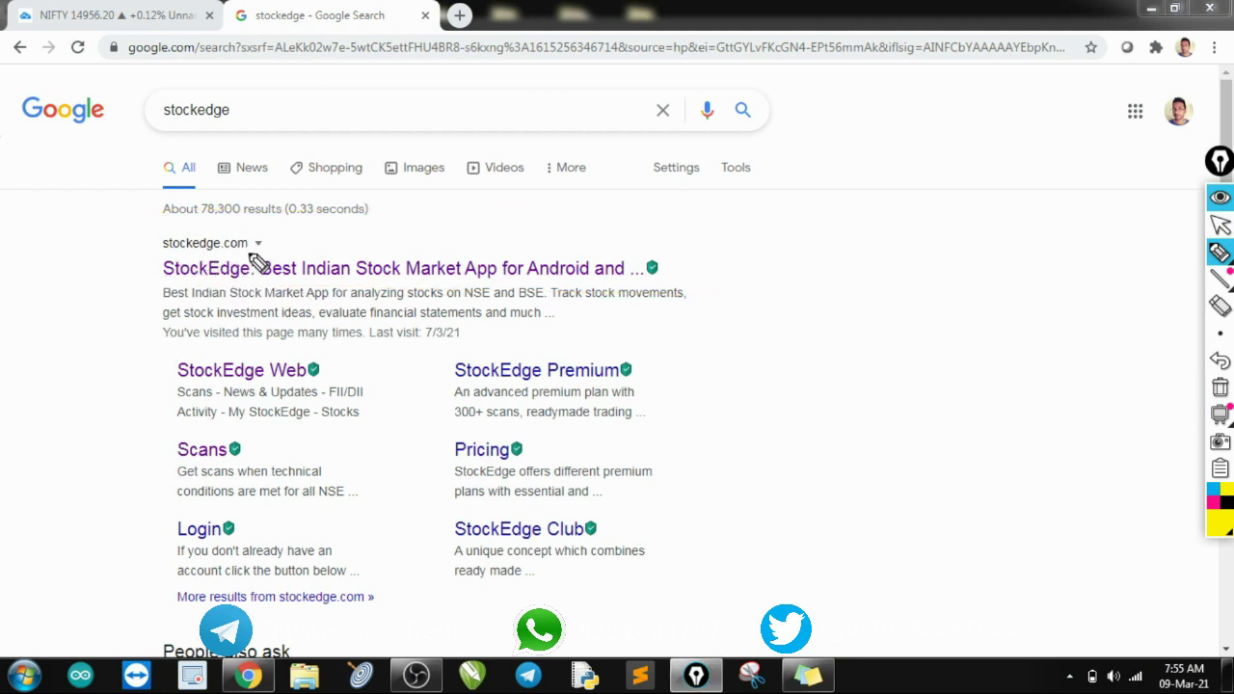
Open the StockEdge site from the search results, launch its web app and close the landing page.
{"action": "key", "text": "ctrl+shift+m"}
{"action": "left_click", "coordinate": [281, 274]}
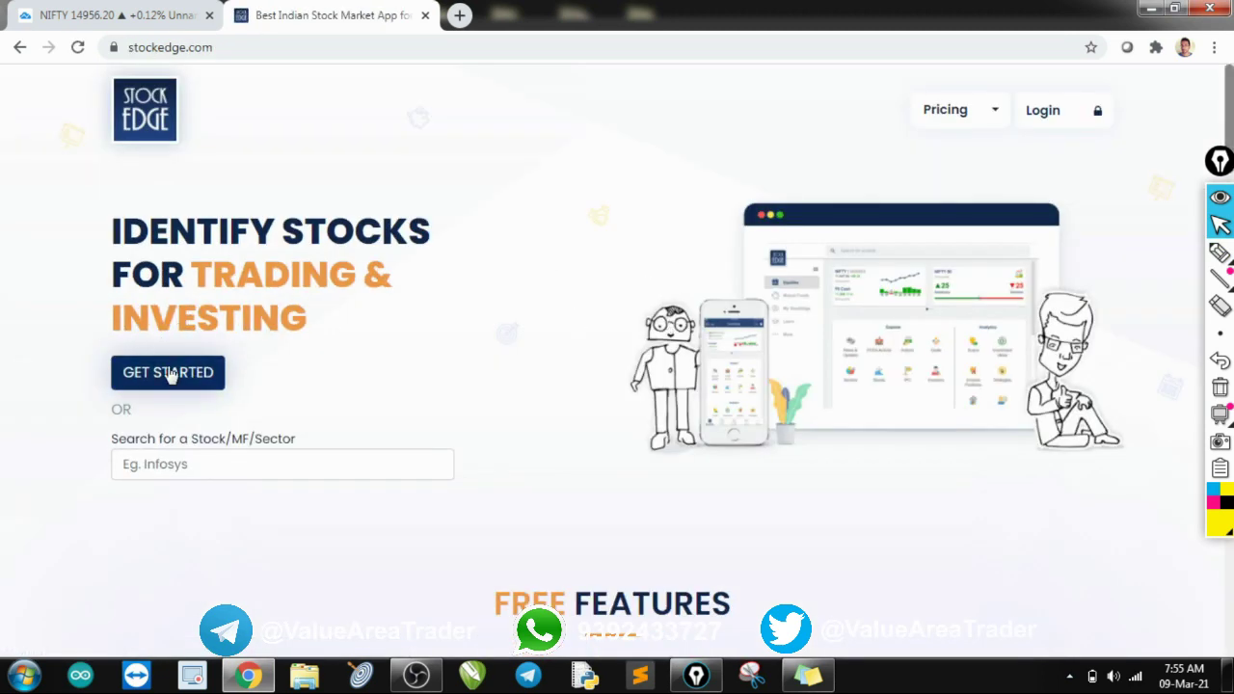
{"action": "left_click", "coordinate": [171, 374]}
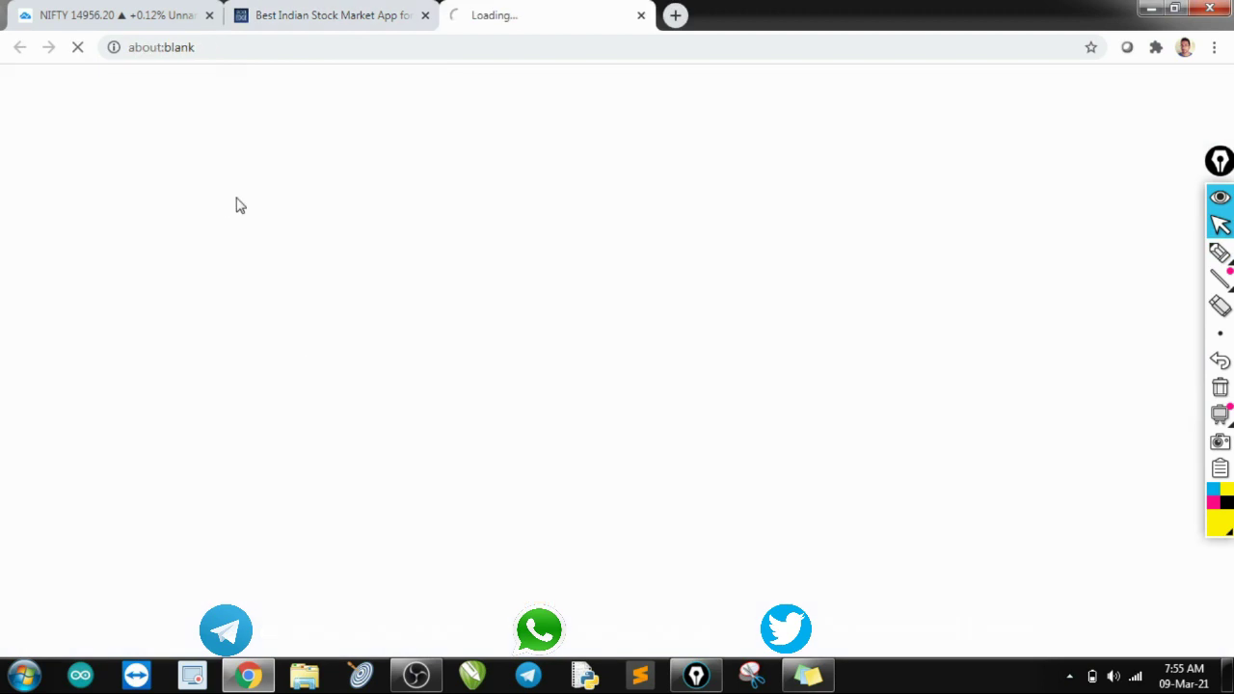
{"action": "left_click", "coordinate": [425, 16]}
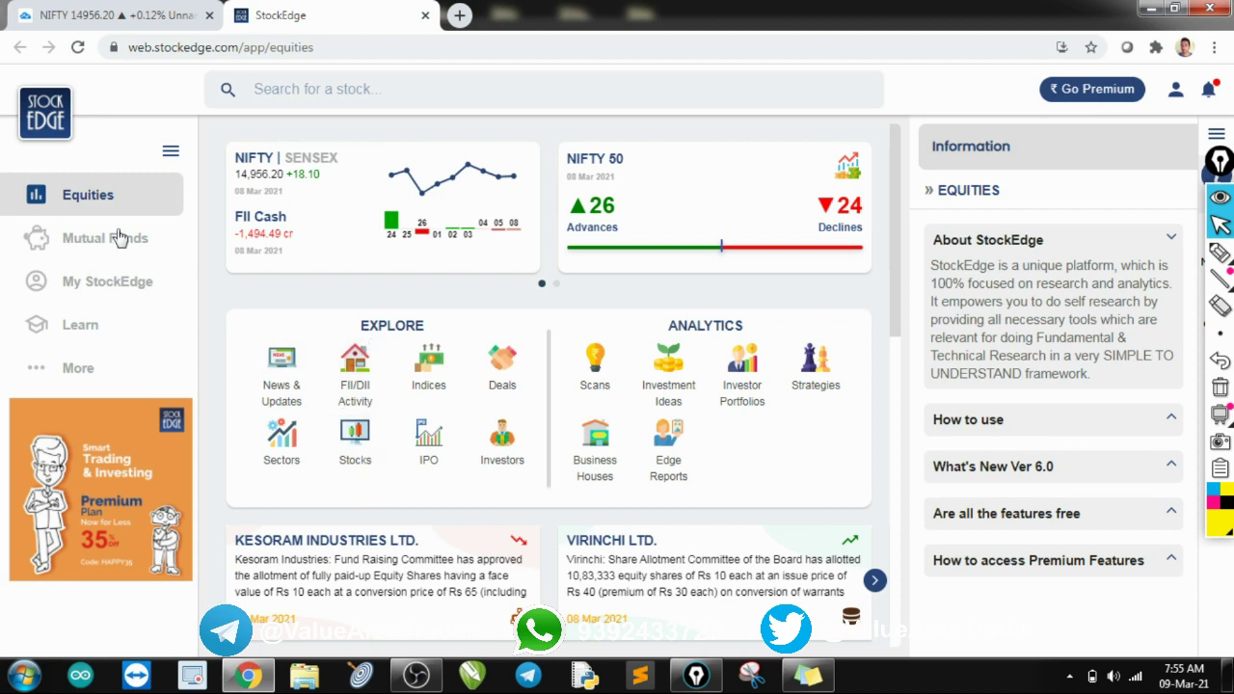
Outline the High Delivery Scans section of the StockEdge Equities page with a black pen.
{"action": "scroll", "coordinate": [427, 321], "scroll_direction": "down", "scroll_amount": 6}
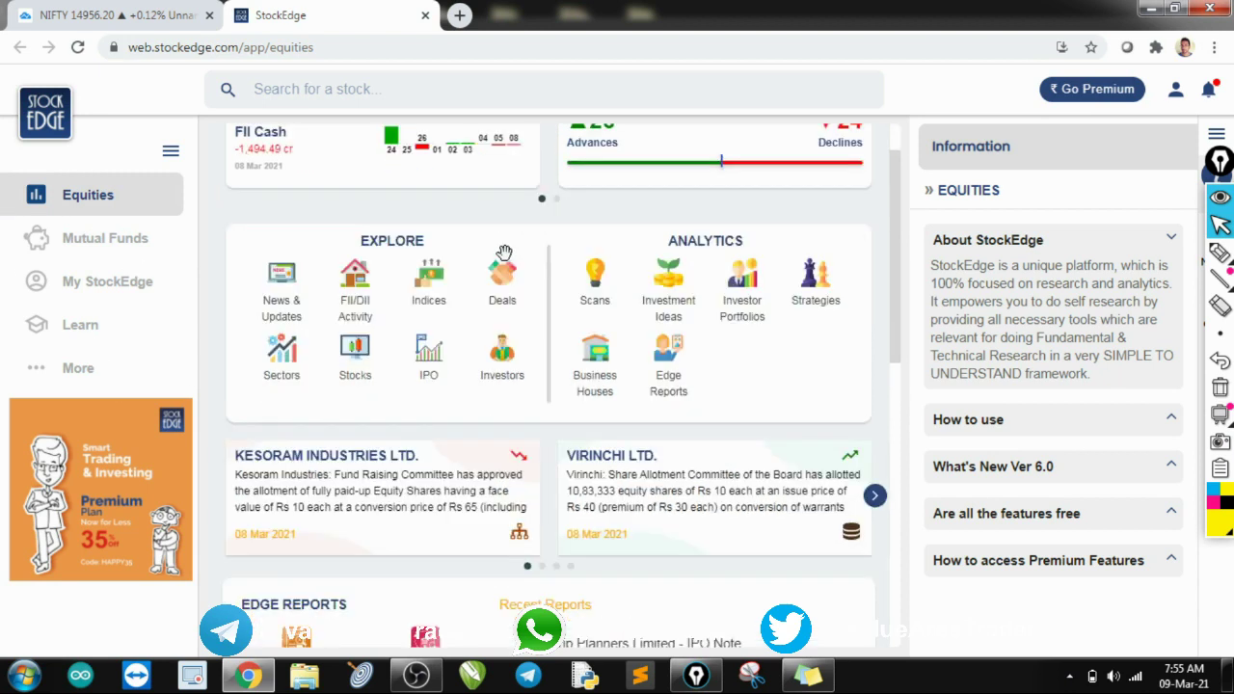
{"action": "scroll", "coordinate": [431, 262], "scroll_direction": "down", "scroll_amount": 1}
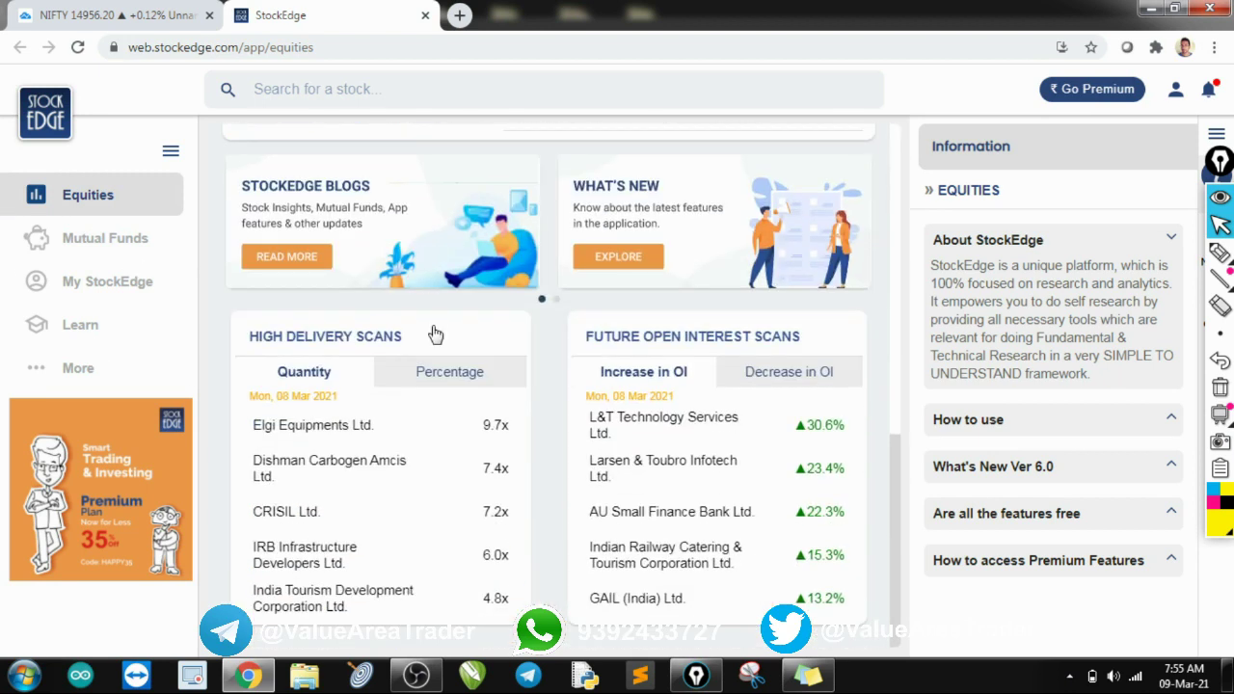
{"action": "key", "text": "ctrl+shift+3"}
{"action": "left_click", "coordinate": [1227, 503]}
{"action": "mouse_move", "coordinate": [221, 312]}
{"action": "left_mouse_down"}
{"action": "mouse_move", "coordinate": [213, 416]}
{"action": "mouse_move", "coordinate": [249, 648]}
{"action": "mouse_move", "coordinate": [513, 644]}
{"action": "mouse_move", "coordinate": [555, 526]}
{"action": "mouse_move", "coordinate": [458, 332]}
{"action": "mouse_move", "coordinate": [214, 316]}
{"action": "left_mouse_up"}
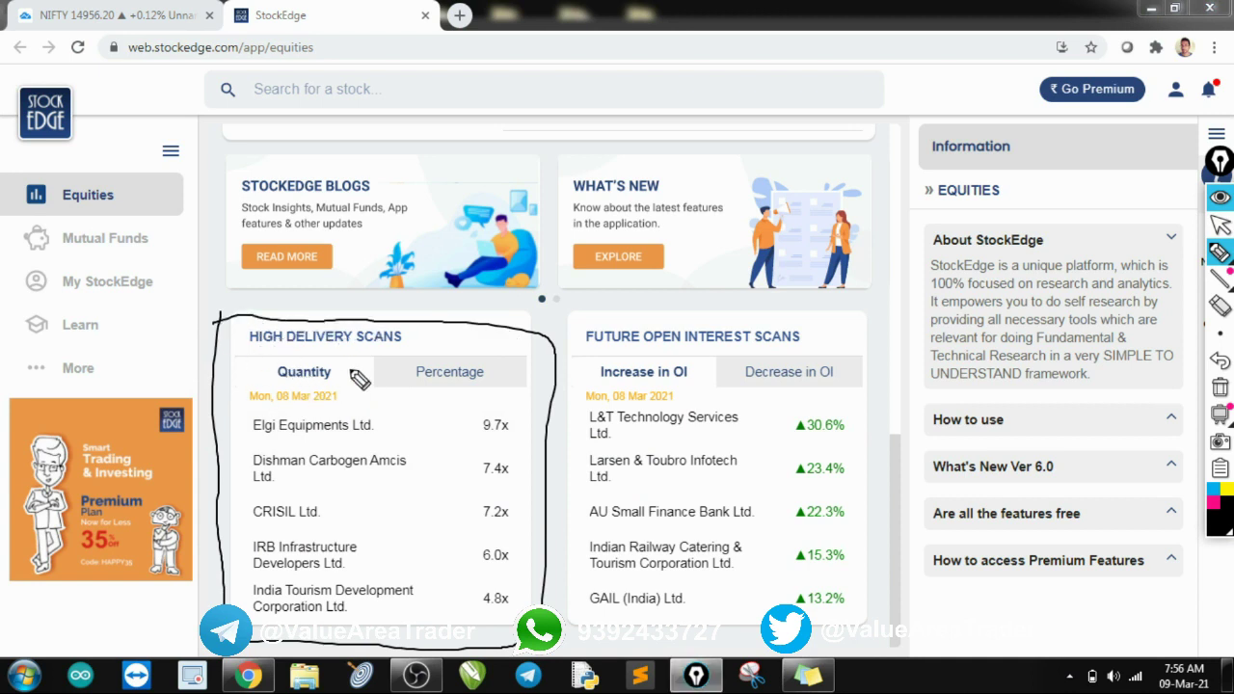
Circle the Quantity and Percentage headings and mark the Elgi Equipments Ltd. entry and its multiple, erasing all marks at the end.
{"action": "mouse_move", "coordinate": [273, 353]}
{"action": "left_mouse_down"}
{"action": "mouse_move", "coordinate": [239, 355]}
{"action": "mouse_move", "coordinate": [266, 386]}
{"action": "mouse_move", "coordinate": [394, 387]}
{"action": "mouse_move", "coordinate": [277, 355]}
{"action": "left_mouse_up"}
{"action": "mouse_move", "coordinate": [445, 361]}
{"action": "left_mouse_down"}
{"action": "mouse_move", "coordinate": [386, 372]}
{"action": "mouse_move", "coordinate": [521, 395]}
{"action": "mouse_move", "coordinate": [385, 351]}
{"action": "left_mouse_up"}
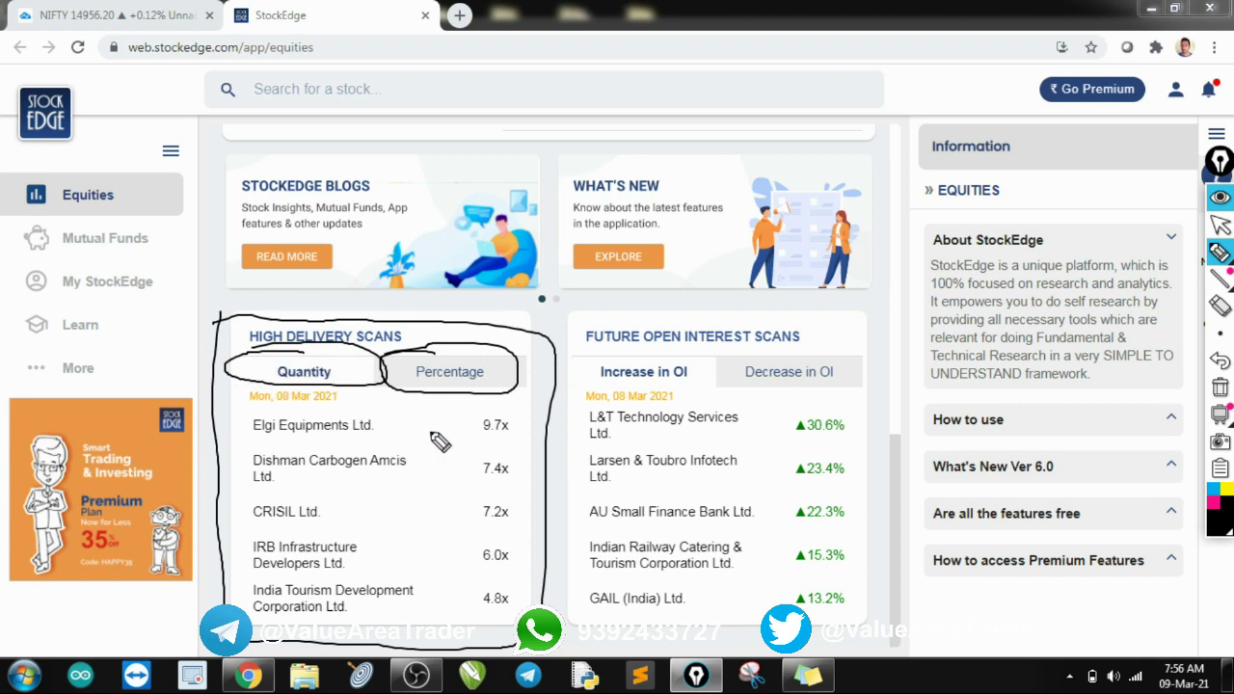
{"action": "mouse_move", "coordinate": [509, 415]}
{"action": "left_mouse_down"}
{"action": "mouse_move", "coordinate": [470, 439]}
{"action": "mouse_move", "coordinate": [516, 442]}
{"action": "mouse_move", "coordinate": [489, 415]}
{"action": "left_mouse_up"}
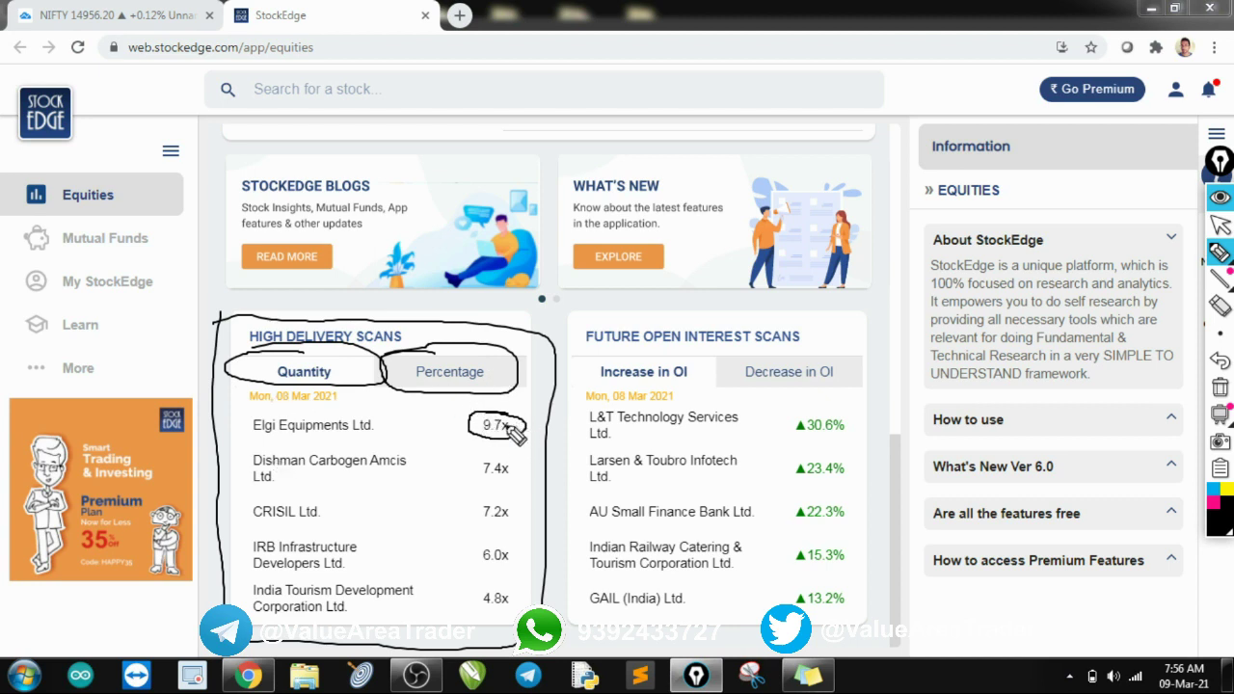
{"action": "mouse_move", "coordinate": [249, 446]}
{"action": "left_mouse_down"}
{"action": "mouse_move", "coordinate": [370, 448]}
{"action": "mouse_move", "coordinate": [403, 412]}
{"action": "mouse_move", "coordinate": [256, 422]}
{"action": "left_mouse_up"}
{"action": "key", "text": "ctrl+shift+7"}
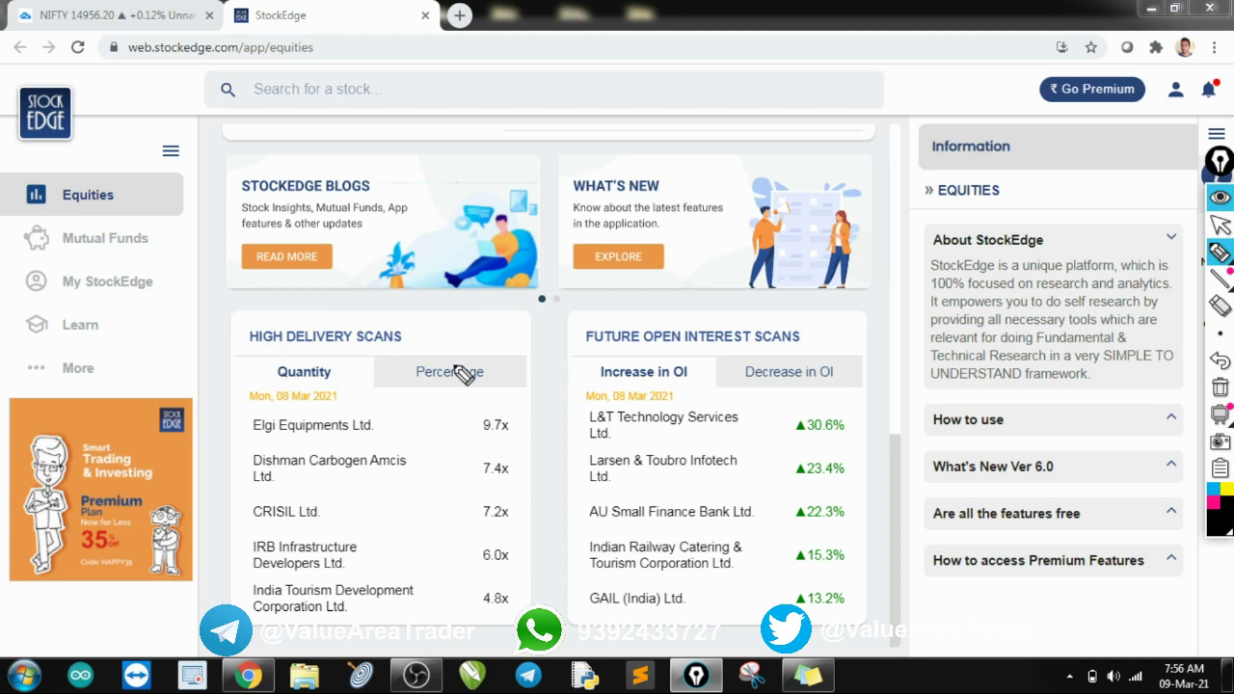
View the high delivery scans by percentage, circle the top stock's percentage, and return to the quantity list.
{"action": "key", "text": "ctrl+shift+2"}
{"action": "left_click", "coordinate": [450, 376]}
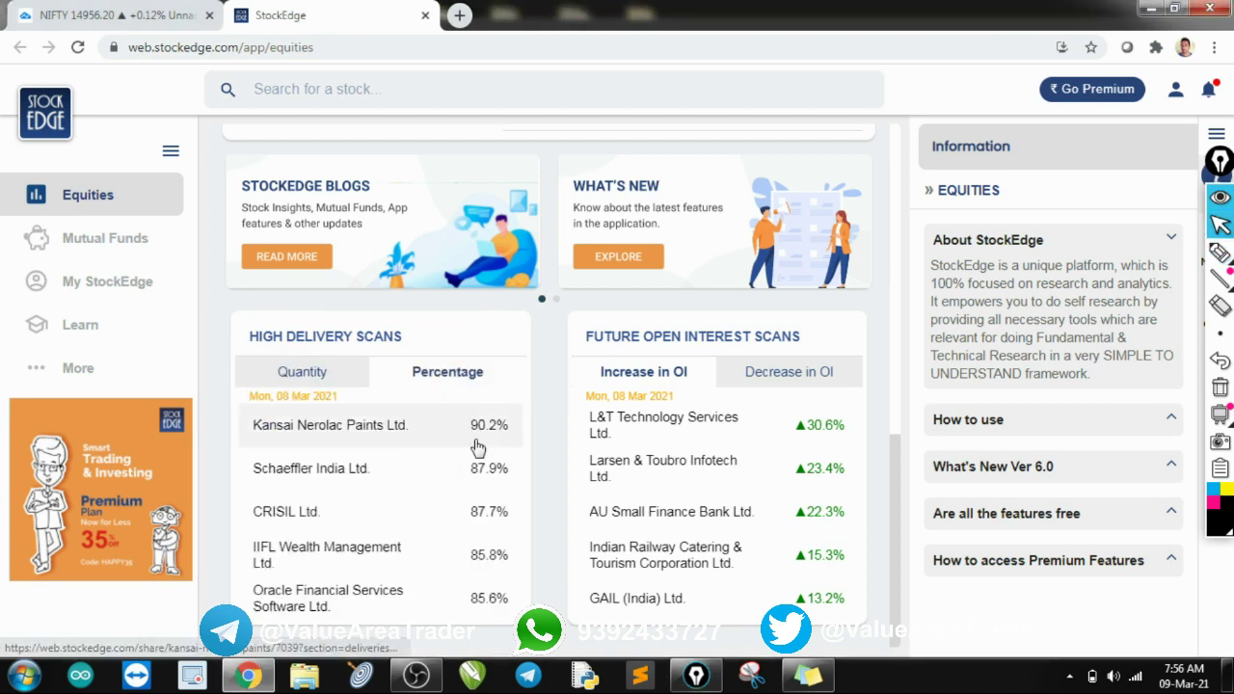
{"action": "key", "text": "ctrl+shift+p"}
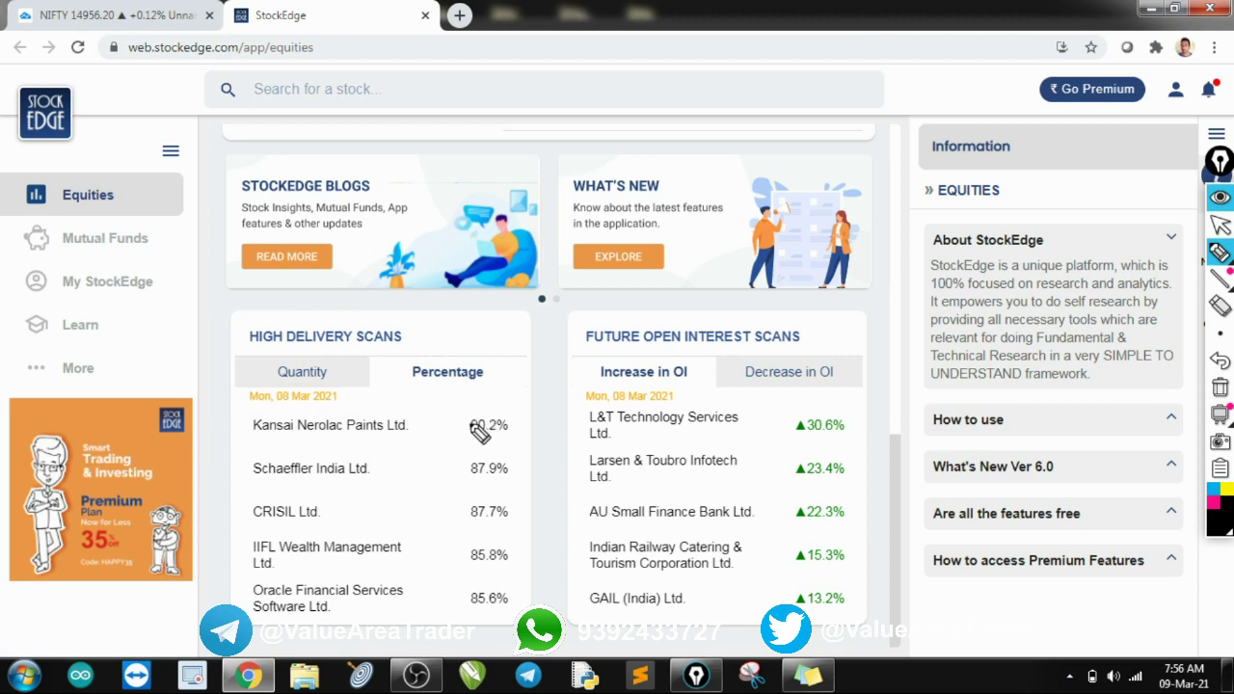
{"action": "mouse_move", "coordinate": [509, 425]}
{"action": "left_mouse_down"}
{"action": "mouse_move", "coordinate": [467, 414]}
{"action": "mouse_move", "coordinate": [473, 457]}
{"action": "mouse_move", "coordinate": [536, 439]}
{"action": "mouse_move", "coordinate": [507, 410]}
{"action": "left_mouse_up"}
{"action": "key", "text": "ctrl+shift+1"}
{"action": "left_click", "coordinate": [312, 378]}
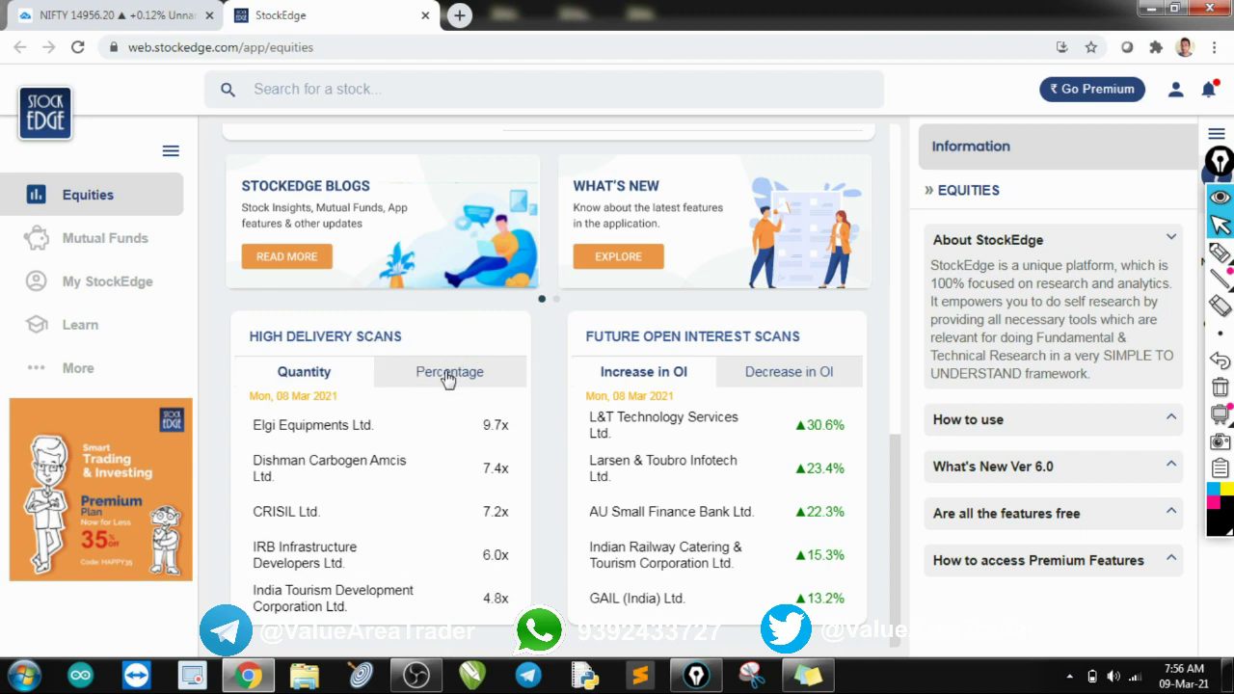
Circle Elgi Equipments Ltd. in the quantity list and load the NSE stock ELGI EQUIPMENT LTD in the TradingView chart.
{"action": "key", "text": "ctrl+shift+2"}
{"action": "mouse_move", "coordinate": [290, 415]}
{"action": "left_mouse_down"}
{"action": "mouse_move", "coordinate": [358, 445]}
{"action": "mouse_move", "coordinate": [539, 440]}
{"action": "left_mouse_up"}
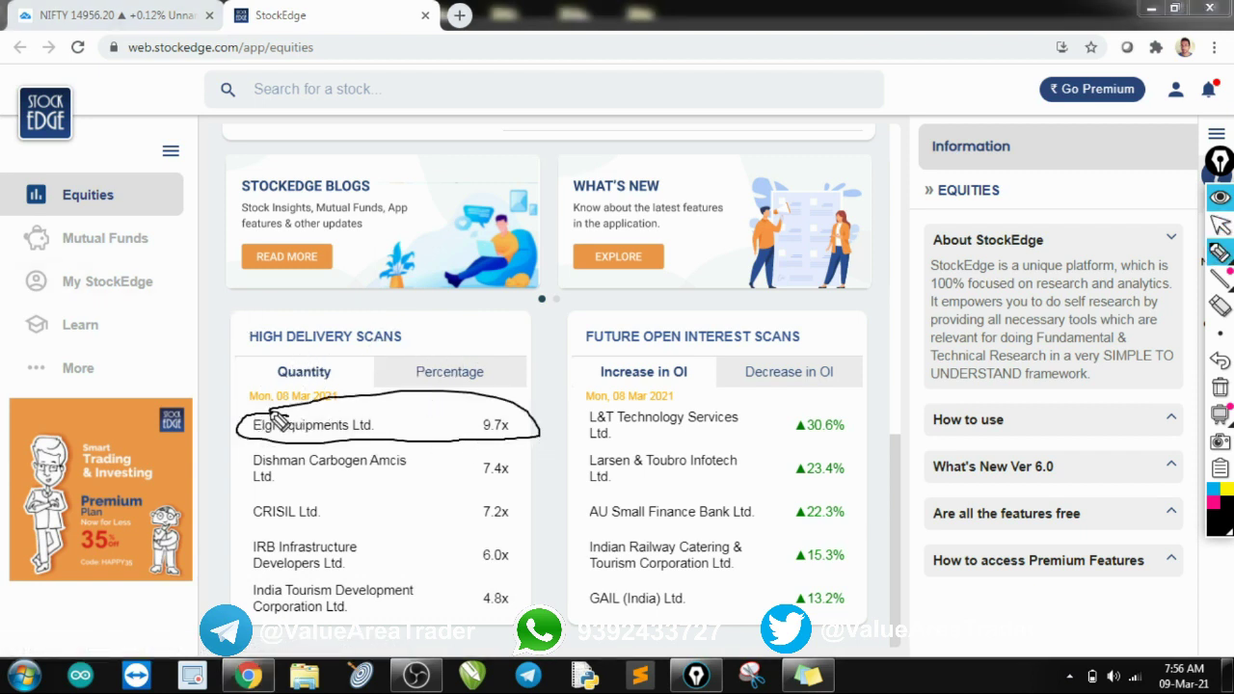
{"action": "key", "text": "ctrl+shift+1"}
{"action": "left_click", "coordinate": [119, 19]}
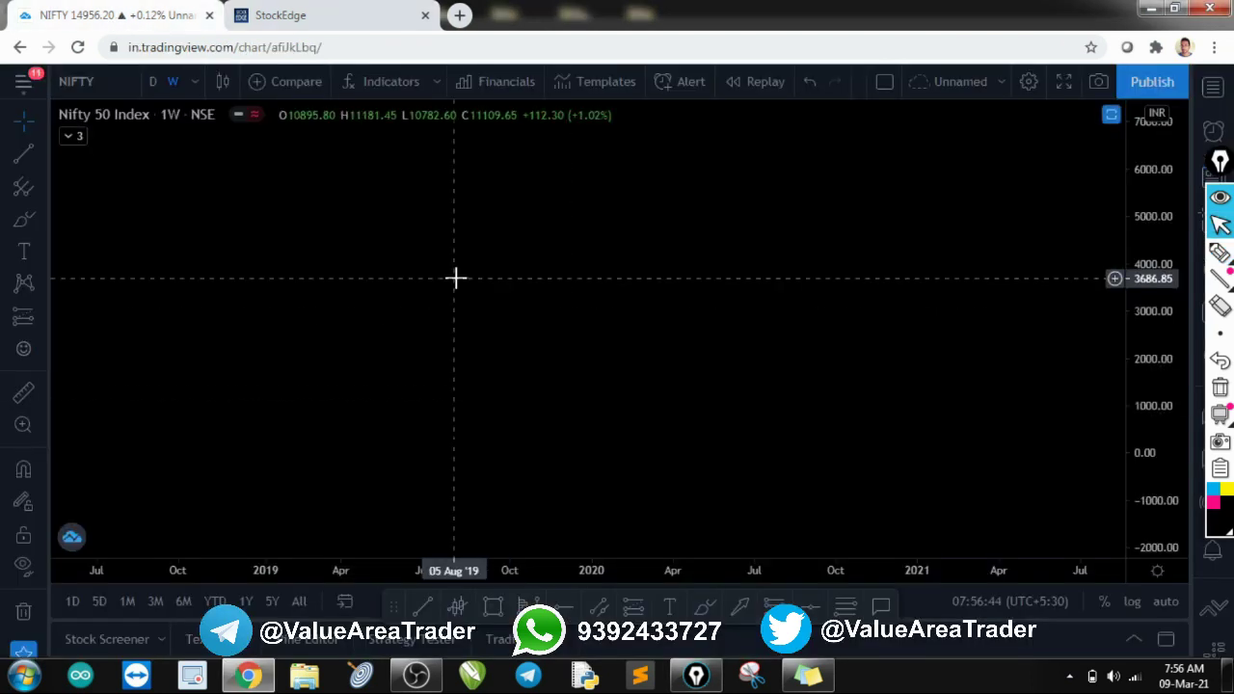
{"action": "type", "text": "ELGIE EQUI"}
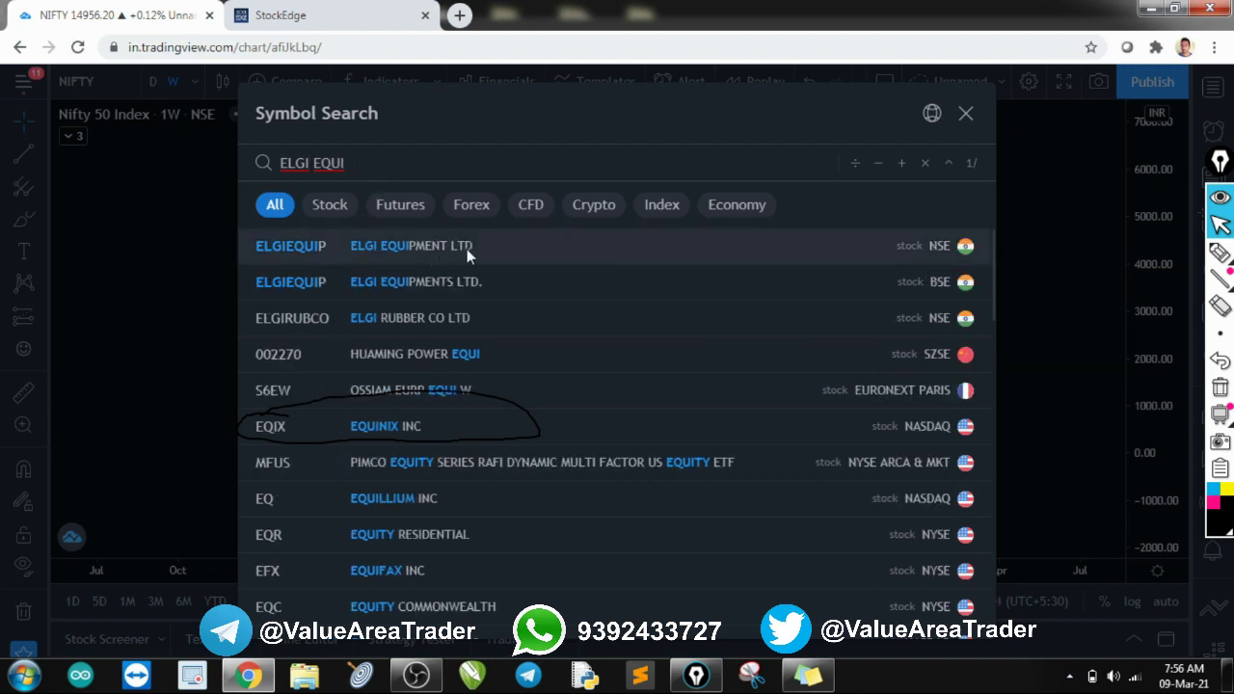
{"action": "left_click", "coordinate": [467, 249]}
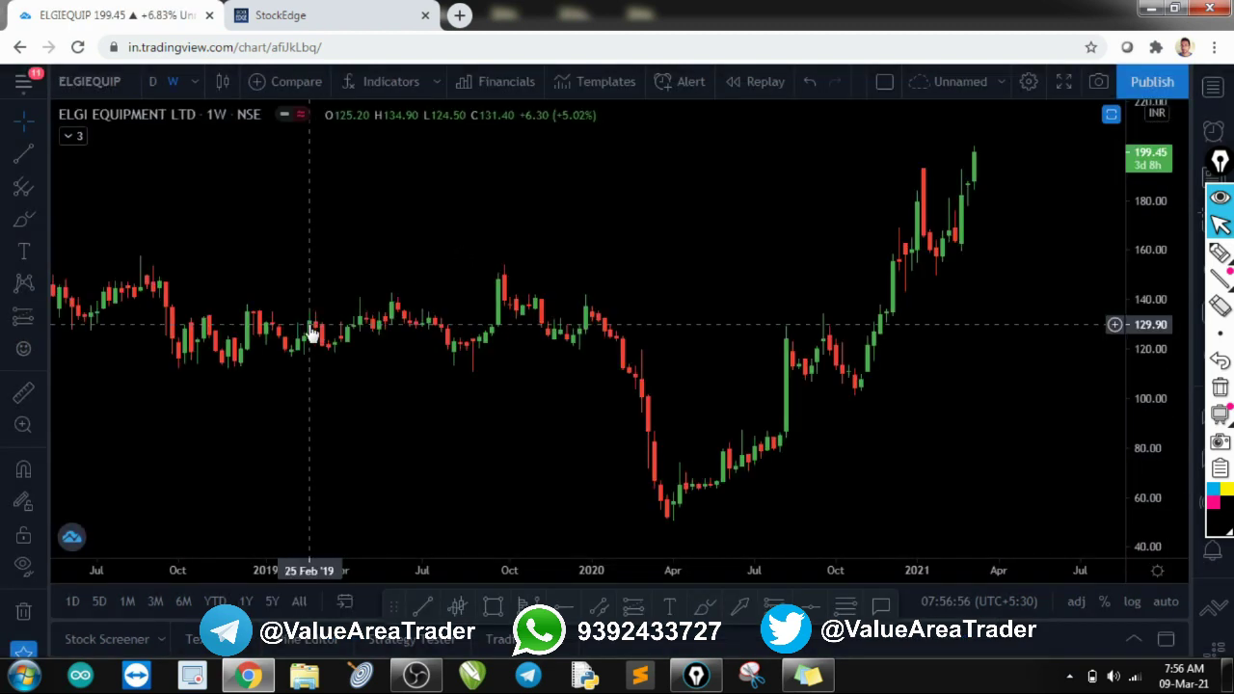
Trace the price swings from the early 2018 high to the 2021 rise with a yellow pen and erase the tracing.
{"action": "scroll", "coordinate": [735, 268], "scroll_direction": "down", "scroll_amount": 3}
{"action": "mouse_move", "coordinate": [754, 263]}
{"action": "left_mouse_down"}
{"action": "mouse_move", "coordinate": [728, 258]}
{"action": "mouse_move", "coordinate": [751, 270]}
{"action": "left_mouse_up"}
{"action": "scroll", "coordinate": [725, 257], "scroll_direction": "up", "scroll_amount": 1}
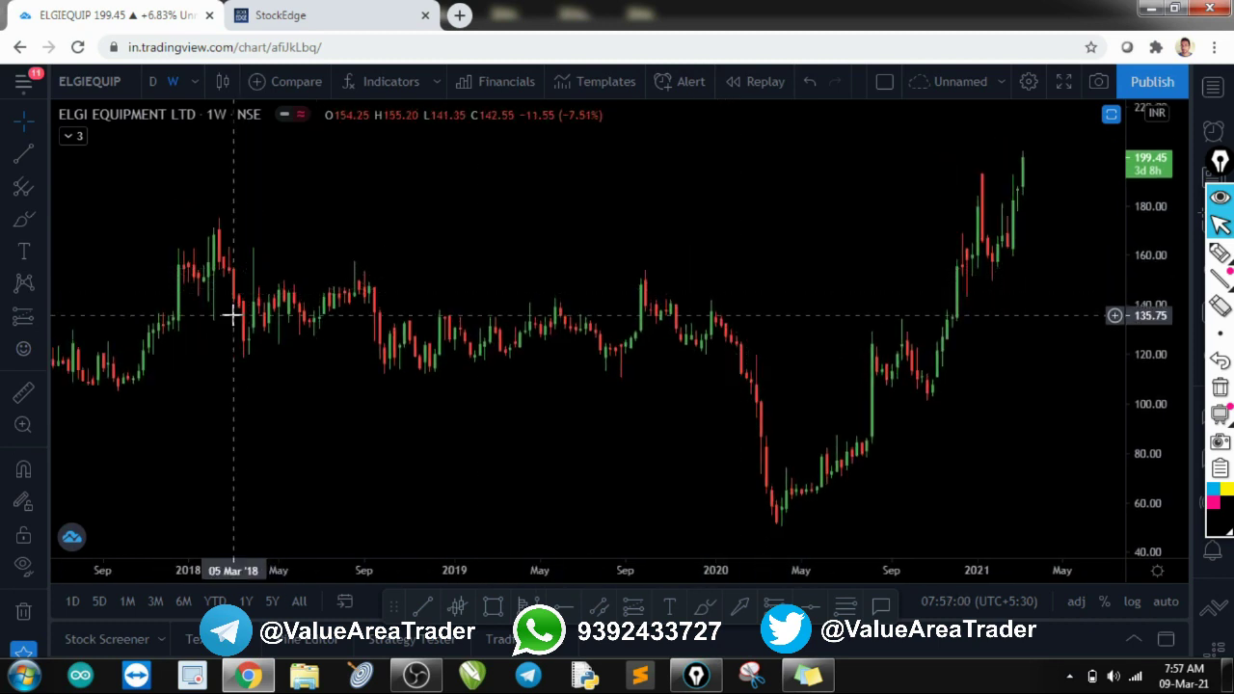
{"action": "left_click", "coordinate": [1223, 502]}
{"action": "mouse_move", "coordinate": [205, 243]}
{"action": "left_mouse_down"}
{"action": "mouse_move", "coordinate": [359, 286]}
{"action": "mouse_move", "coordinate": [373, 304]}
{"action": "left_mouse_up"}
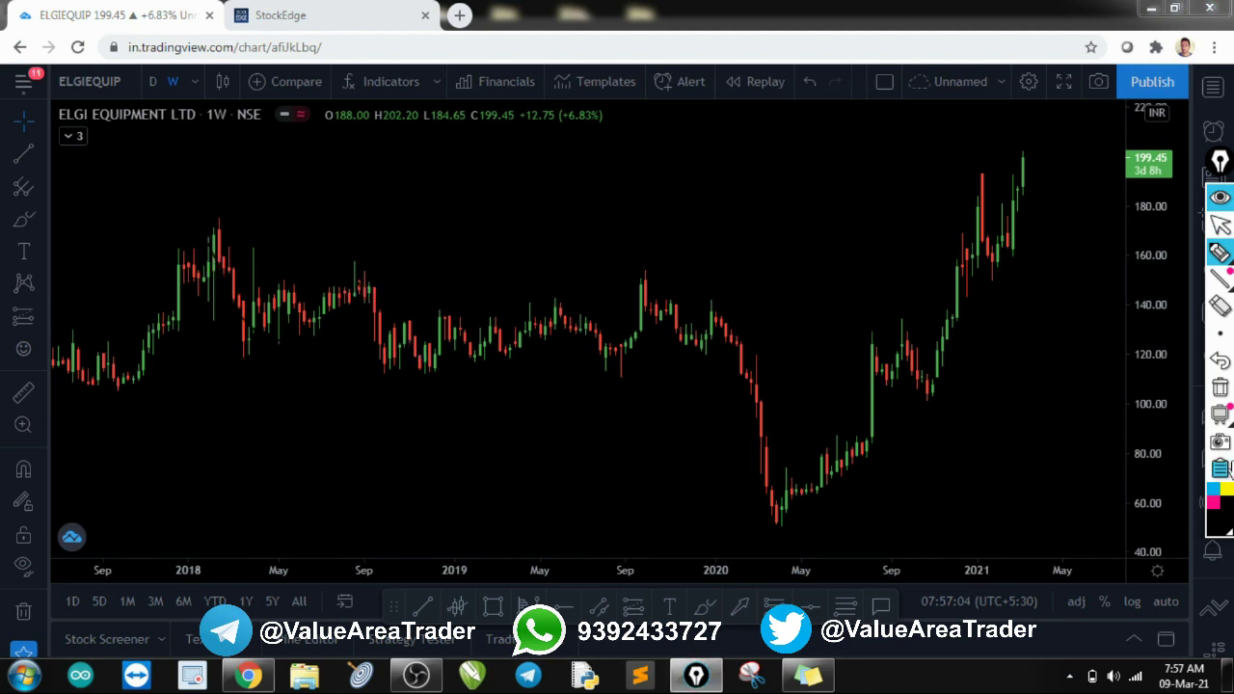
{"action": "left_click", "coordinate": [1228, 489]}
{"action": "mouse_move", "coordinate": [220, 244]}
{"action": "left_mouse_down"}
{"action": "mouse_move", "coordinate": [574, 373]}
{"action": "mouse_move", "coordinate": [673, 359]}
{"action": "mouse_move", "coordinate": [747, 410]}
{"action": "mouse_move", "coordinate": [784, 504]}
{"action": "mouse_move", "coordinate": [866, 360]}
{"action": "mouse_move", "coordinate": [923, 392]}
{"action": "mouse_move", "coordinate": [977, 213]}
{"action": "left_mouse_up"}
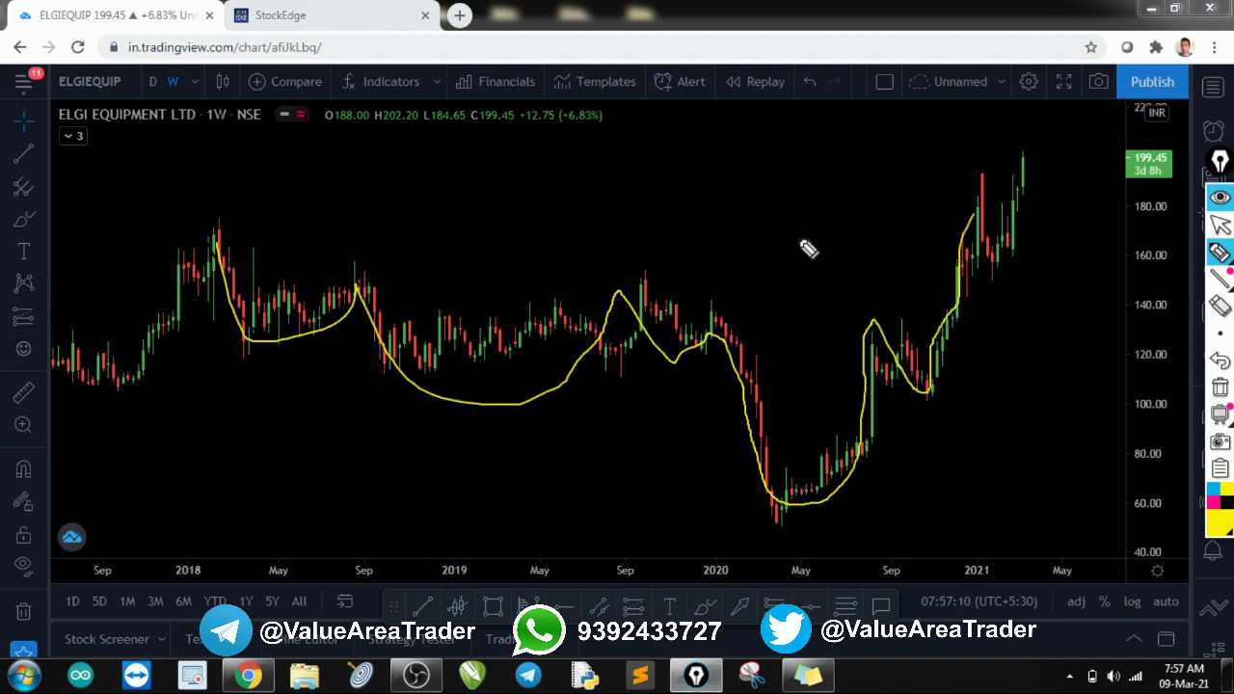
{"action": "key", "text": "ctrl+shift+7"}
{"action": "key", "text": "ctrl+shift+2"}
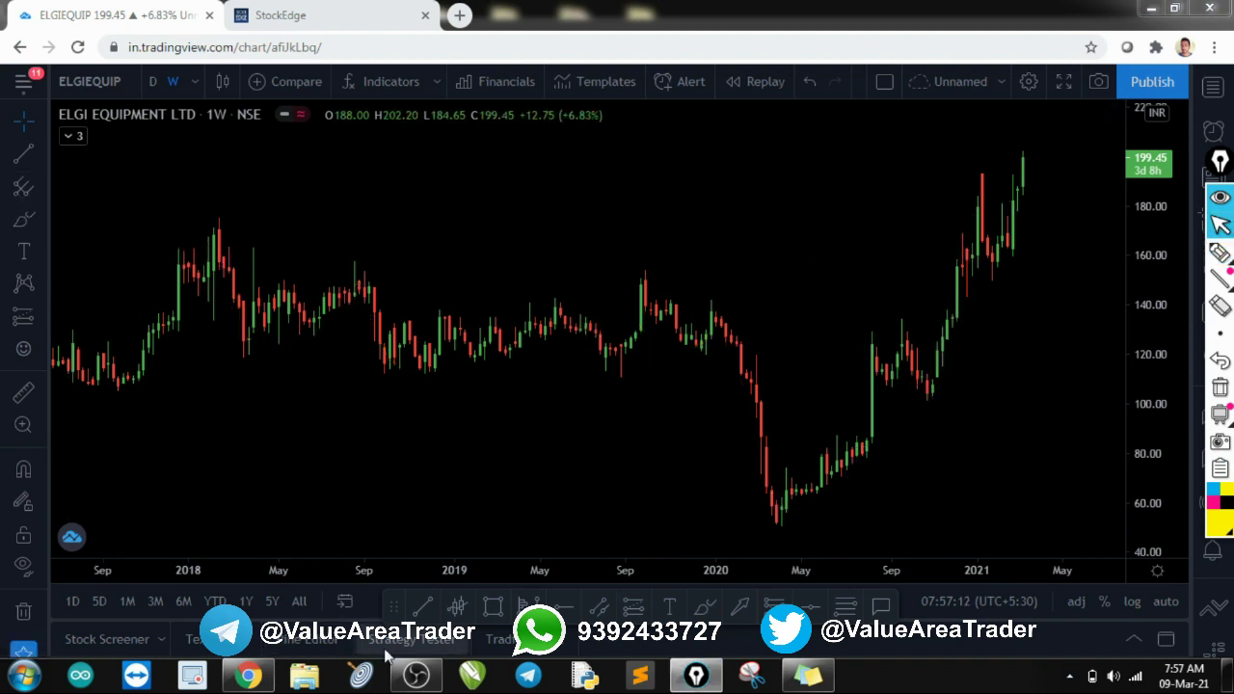
Anchor a VWAP at the 12 Feb '18 high, duplicate it, and set the copy's source to (H + L + C)/3.
{"action": "left_click", "coordinate": [457, 604]}
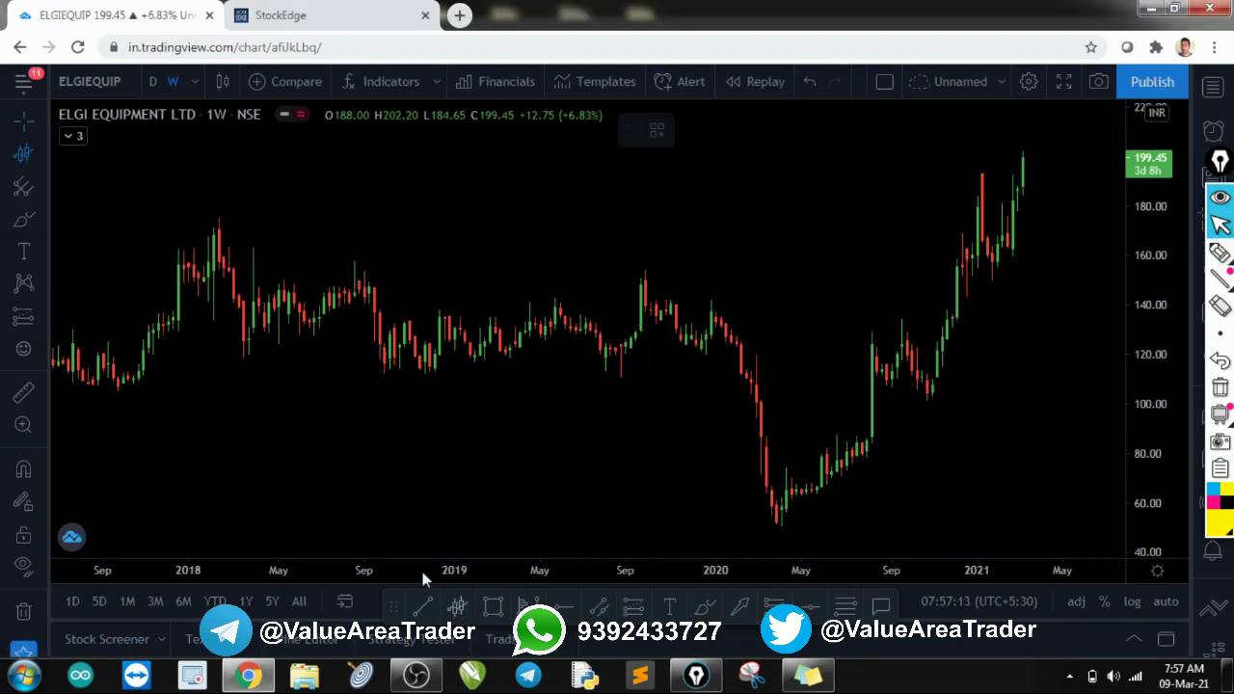
{"action": "left_click", "coordinate": [221, 278]}
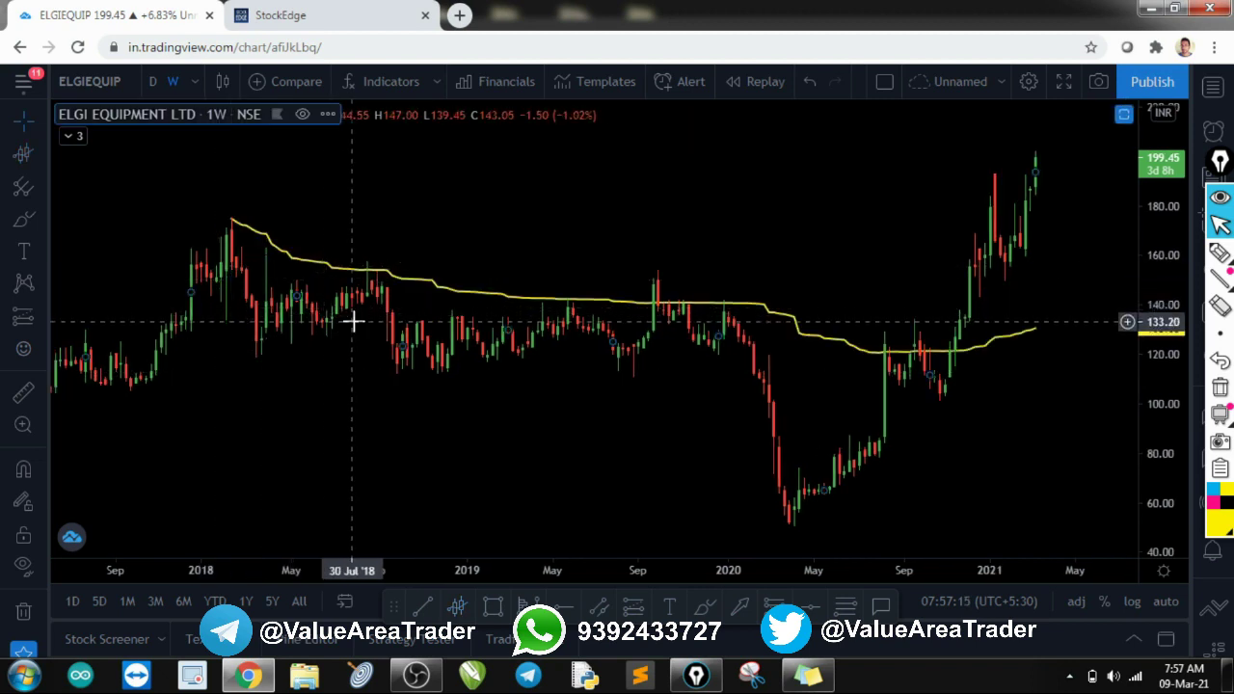
{"action": "left_click", "coordinate": [295, 263]}
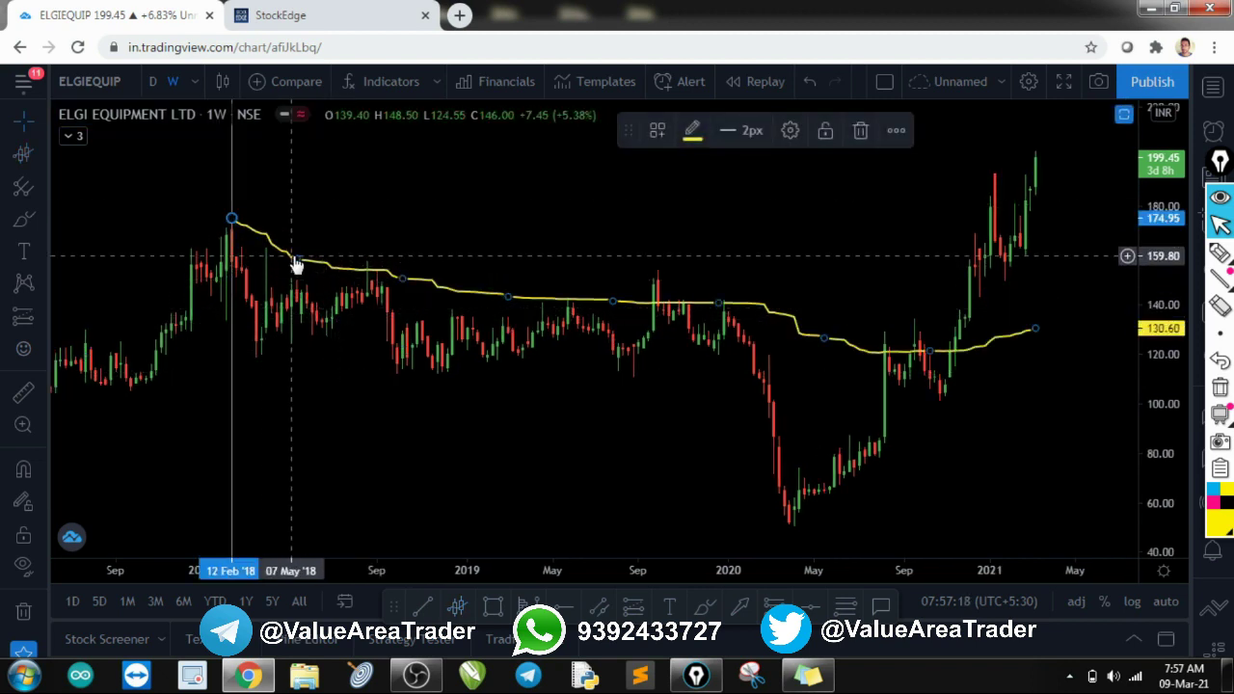
{"action": "double_click", "coordinate": [292, 268]}
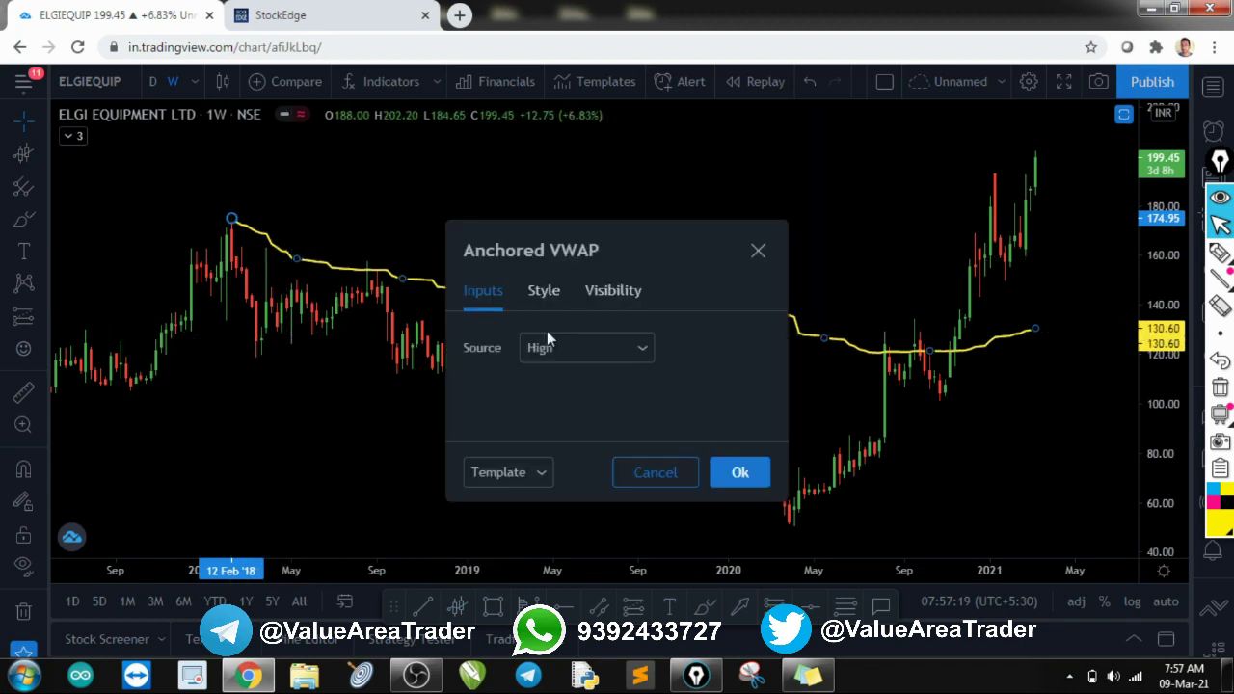
{"action": "left_click", "coordinate": [607, 352]}
{"action": "left_click", "coordinate": [616, 525]}
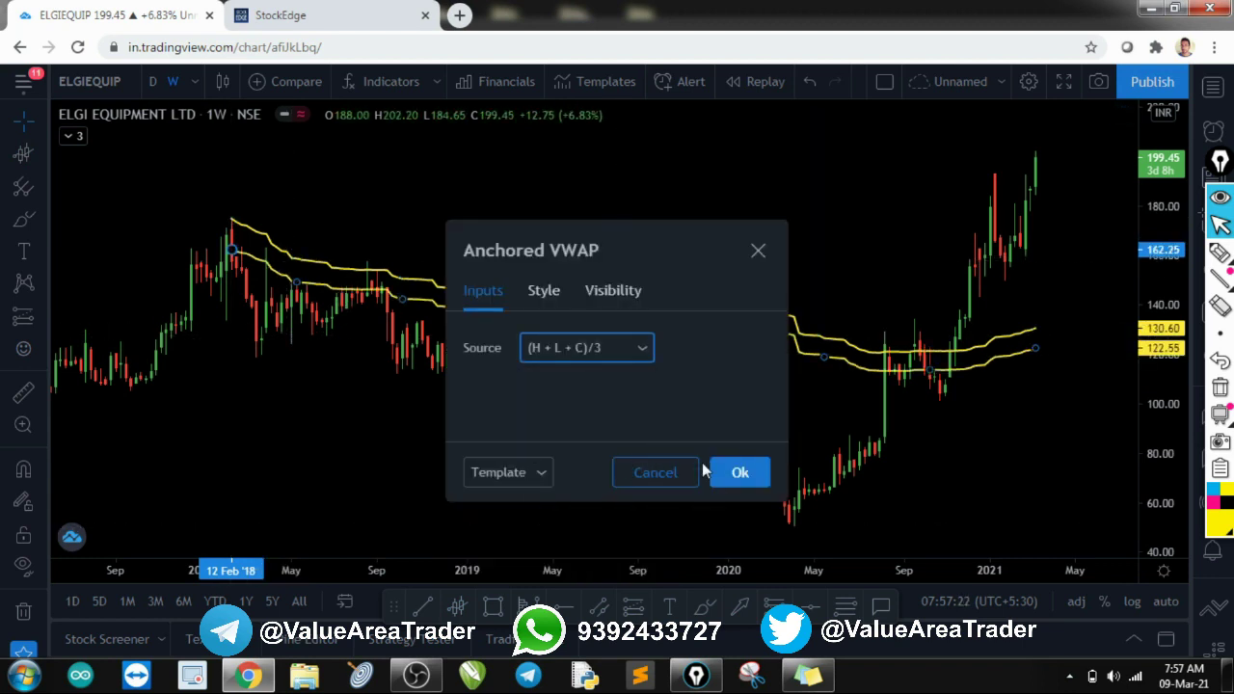
{"action": "left_click", "coordinate": [721, 472]}
{"action": "left_click_drag", "start_coordinate": [716, 463], "coordinate": [617, 276]}
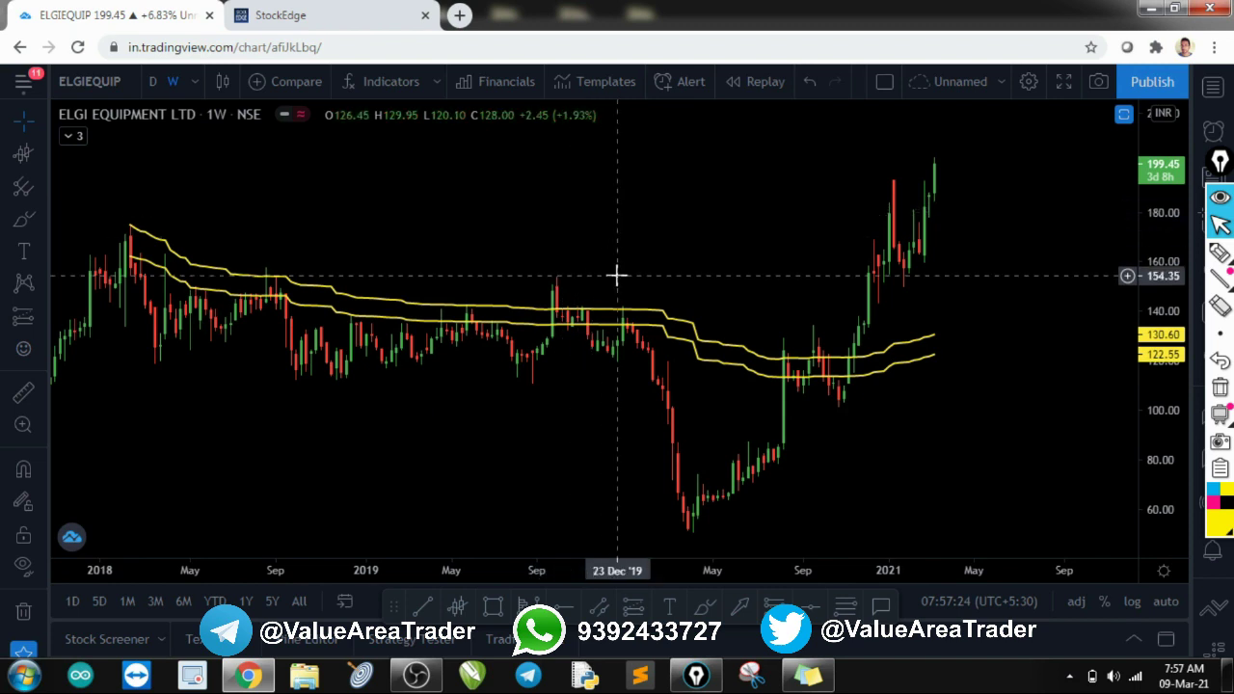
Circle the early 2018 high where the VWAP lines are anchored and erase the marks.
{"action": "key", "text": "ctrl+shift+3"}
{"action": "mouse_move", "coordinate": [159, 237]}
{"action": "left_mouse_down"}
{"action": "mouse_move", "coordinate": [135, 214]}
{"action": "mouse_move", "coordinate": [106, 253]}
{"action": "mouse_move", "coordinate": [140, 232]}
{"action": "left_mouse_up"}
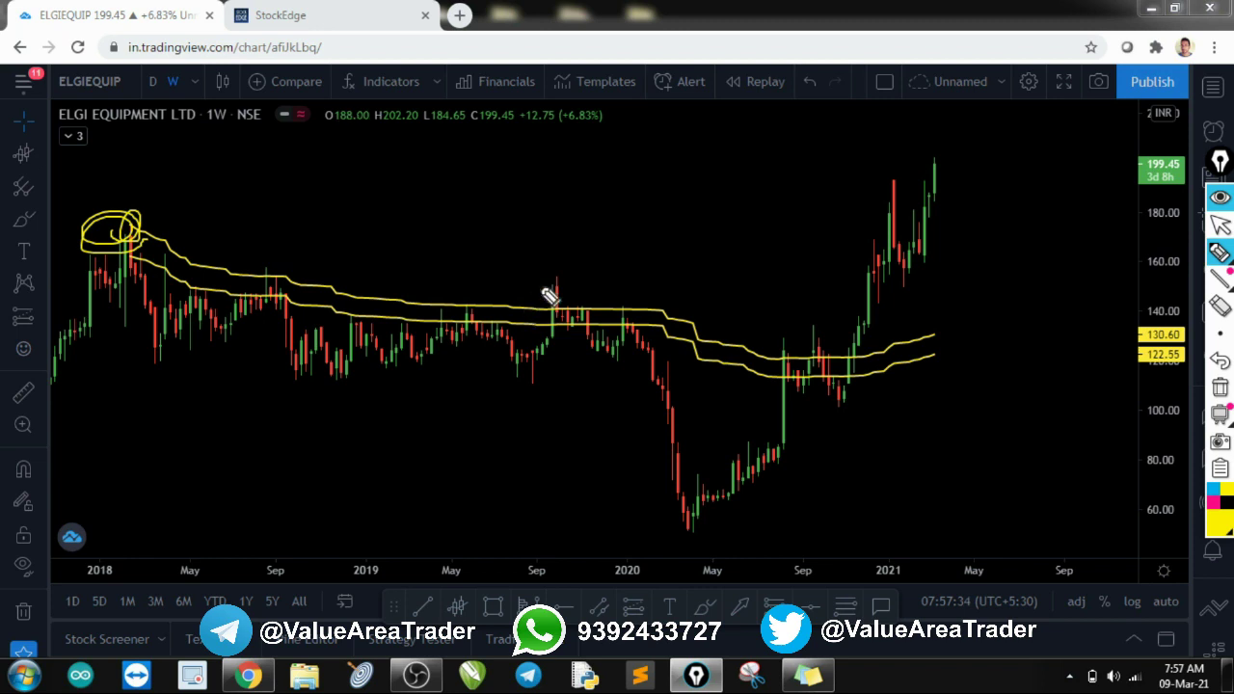
{"action": "key", "text": "ctrl+shift+7"}
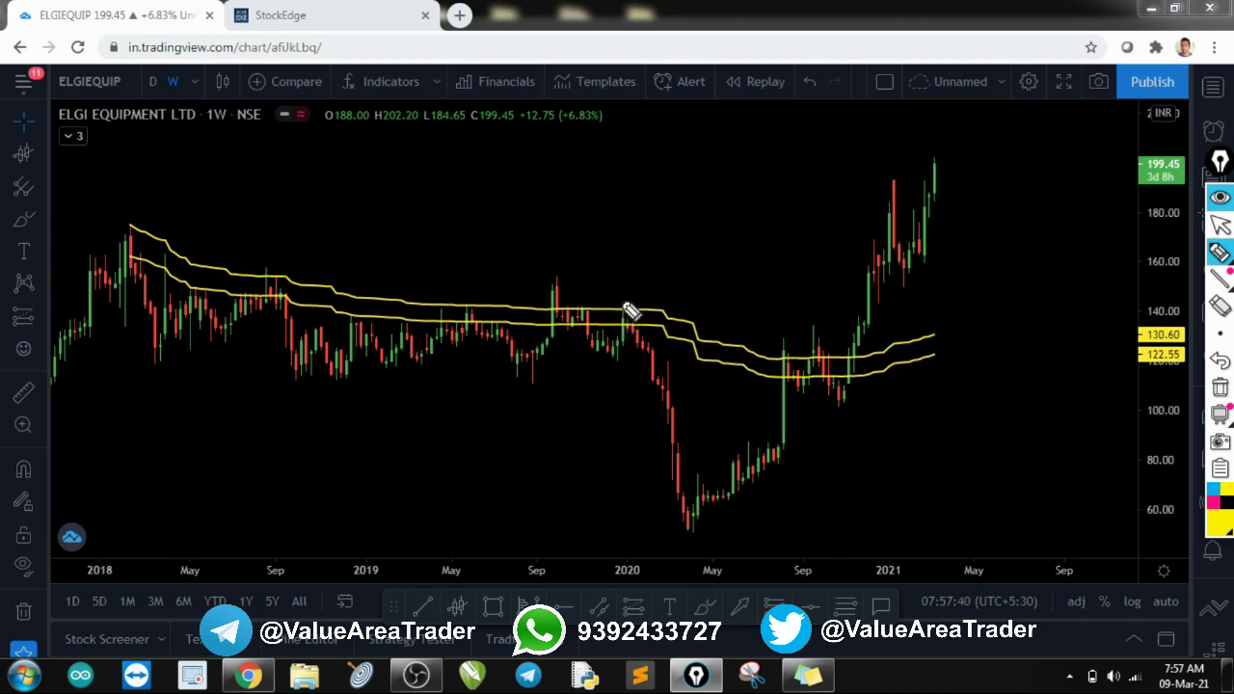
Mark the price action around the VWAP lines in late 2019 and autumn 2020, and erase the marks.
{"action": "mouse_move", "coordinate": [585, 300]}
{"action": "left_mouse_down"}
{"action": "mouse_move", "coordinate": [569, 334]}
{"action": "mouse_move", "coordinate": [603, 328]}
{"action": "mouse_move", "coordinate": [571, 320]}
{"action": "left_mouse_up"}
{"action": "mouse_move", "coordinate": [817, 331]}
{"action": "left_mouse_down"}
{"action": "mouse_move", "coordinate": [801, 395]}
{"action": "mouse_move", "coordinate": [816, 402]}
{"action": "mouse_move", "coordinate": [820, 341]}
{"action": "mouse_move", "coordinate": [813, 364]}
{"action": "left_mouse_up"}
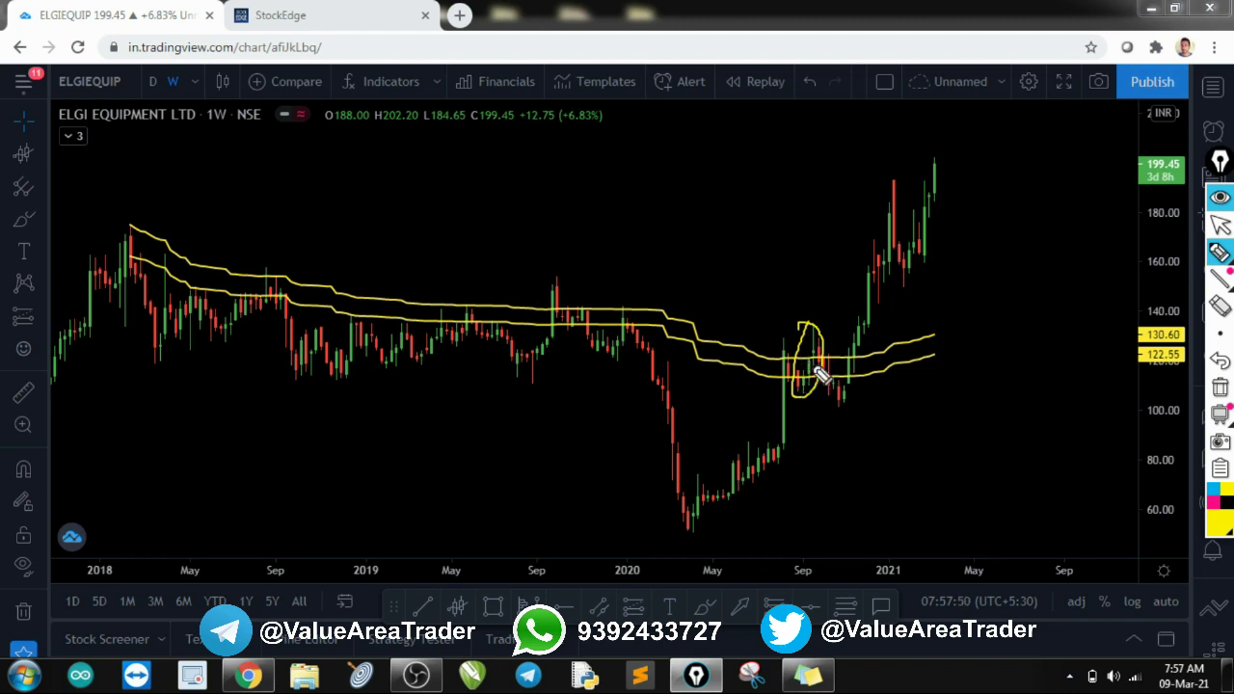
{"action": "mouse_move", "coordinate": [767, 371]}
{"action": "left_mouse_down"}
{"action": "mouse_move", "coordinate": [787, 368]}
{"action": "mouse_move", "coordinate": [803, 387]}
{"action": "mouse_move", "coordinate": [816, 345]}
{"action": "left_mouse_up"}
{"action": "left_click_drag", "start_coordinate": [794, 409], "coordinate": [848, 411]}
{"action": "right_click", "coordinate": [843, 410]}
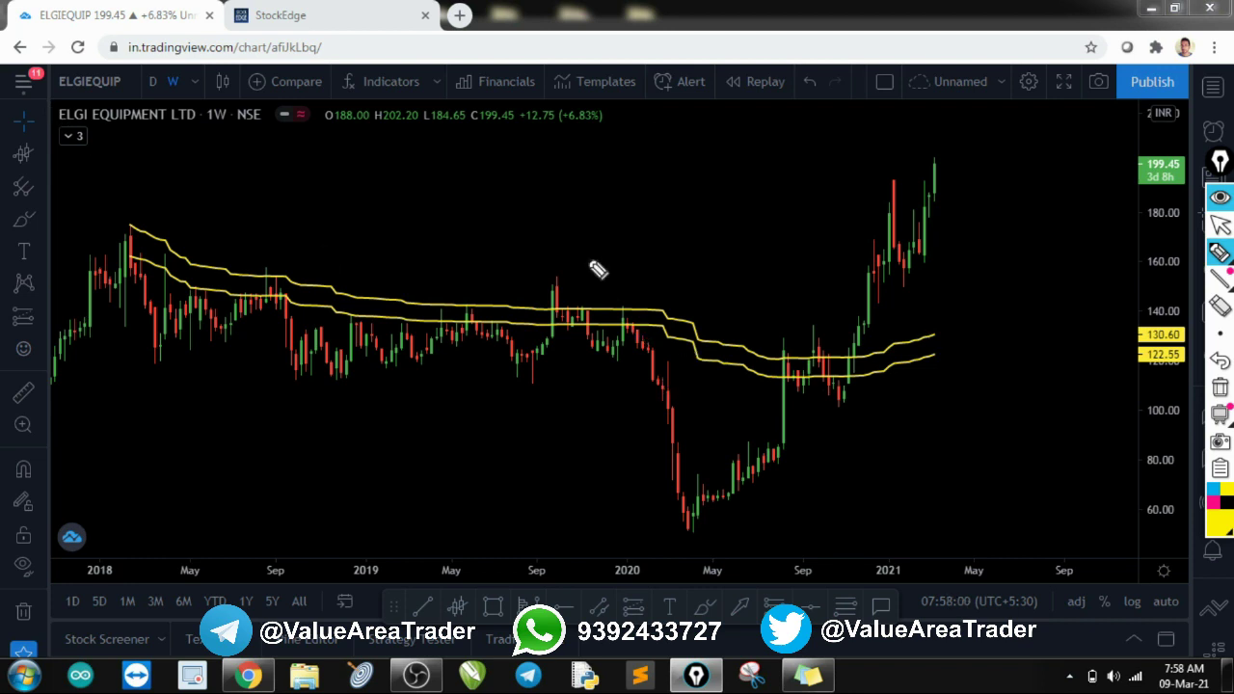
Mark the autumn 2020 pullback, its support level near 100 and the rise from it with the pen, and erase the marks.
{"action": "left_click_drag", "start_coordinate": [810, 333], "coordinate": [840, 391]}
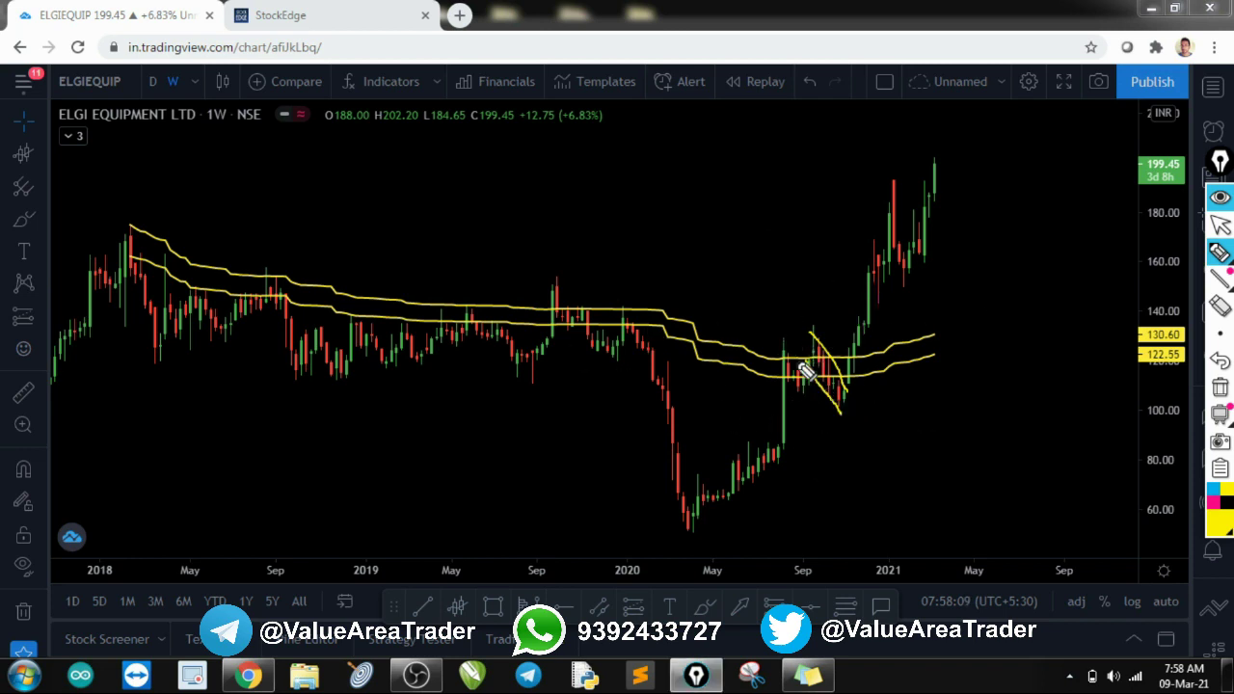
{"action": "mouse_move", "coordinate": [810, 393]}
{"action": "left_mouse_down"}
{"action": "mouse_move", "coordinate": [815, 374]}
{"action": "mouse_move", "coordinate": [785, 361]}
{"action": "mouse_move", "coordinate": [810, 378]}
{"action": "mouse_move", "coordinate": [821, 345]}
{"action": "mouse_move", "coordinate": [813, 354]}
{"action": "left_mouse_up"}
{"action": "left_click_drag", "start_coordinate": [859, 433], "coordinate": [801, 409]}
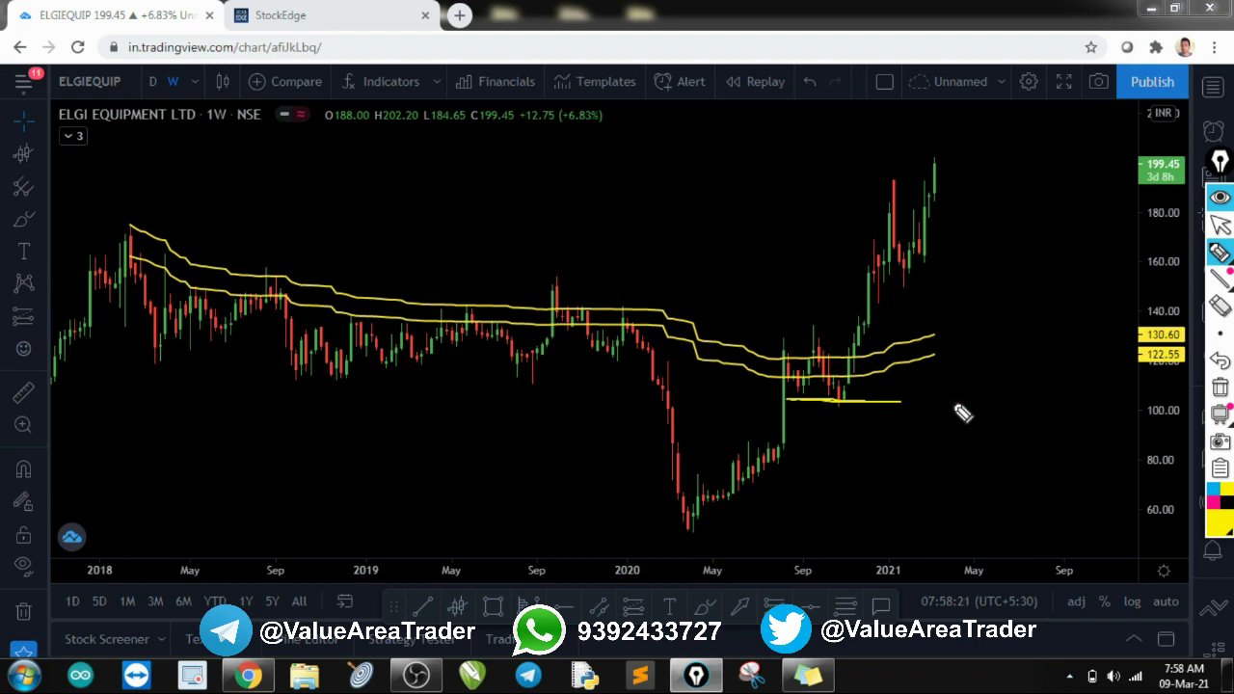
{"action": "key", "text": "ctrl+shift+7"}
{"action": "key", "text": "ctrl+shift+7"}
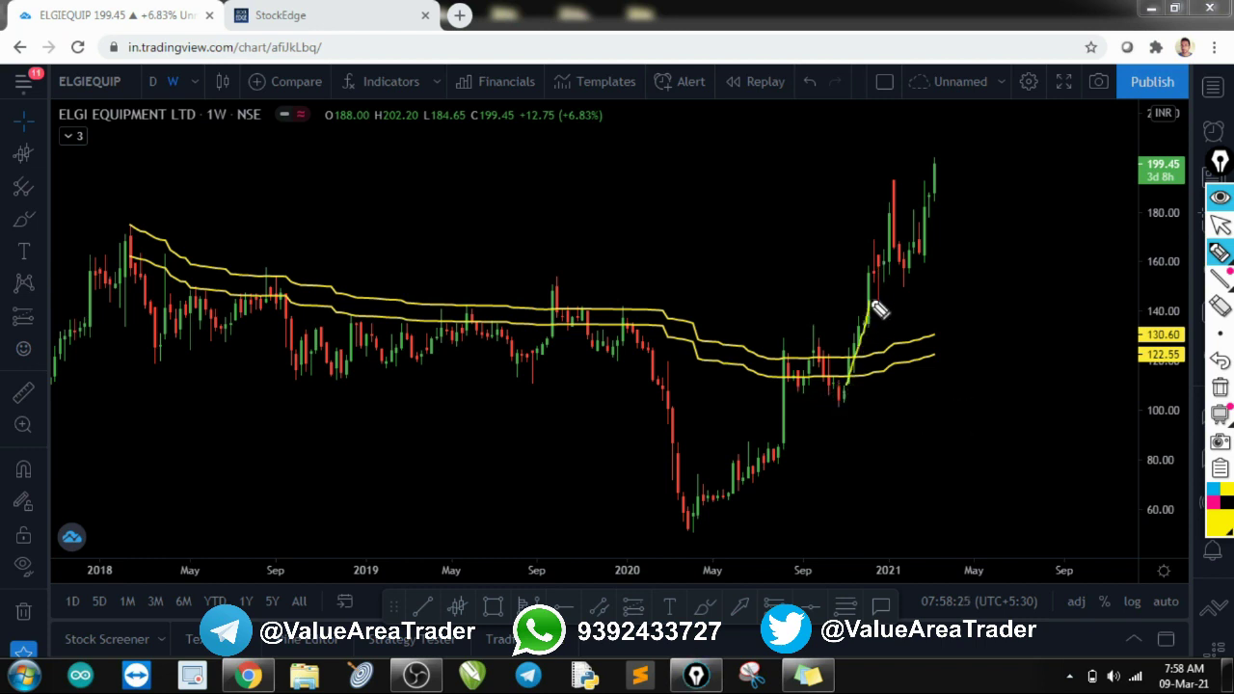
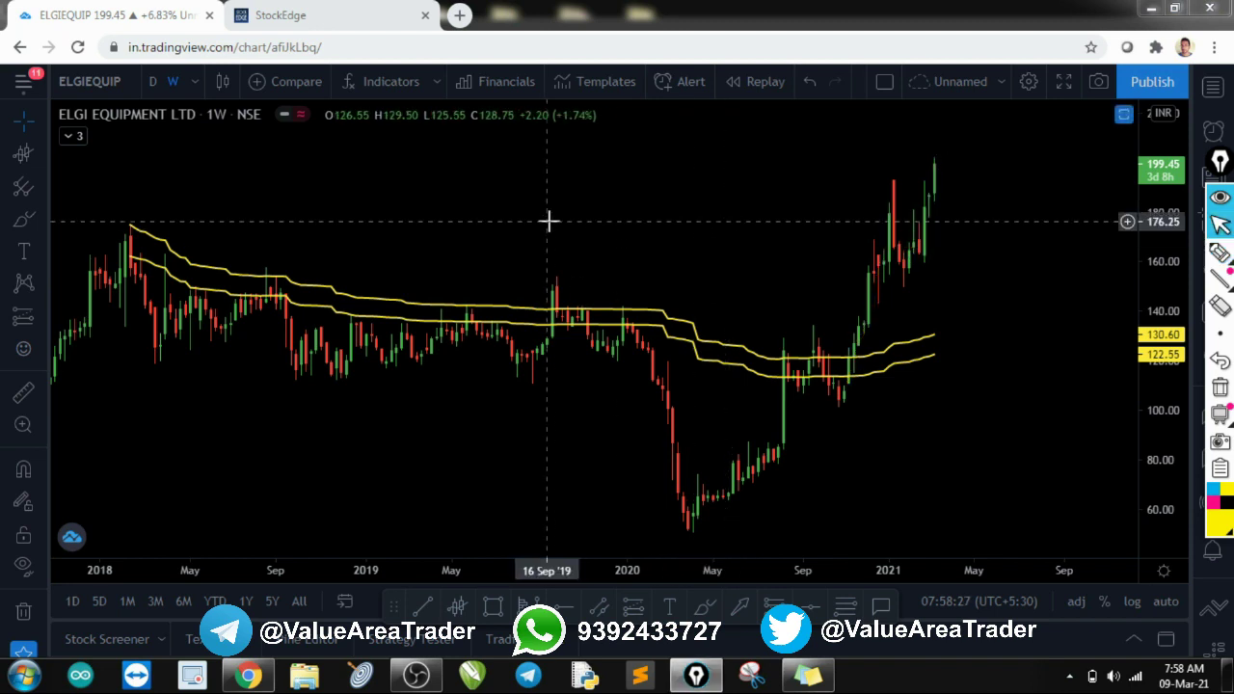
Check StockEdge's High Delivery Scans for the next stock and load the DCAL (Dishman Carbogen) NSE chart in TradingView.
{"action": "left_click", "coordinate": [311, 20]}
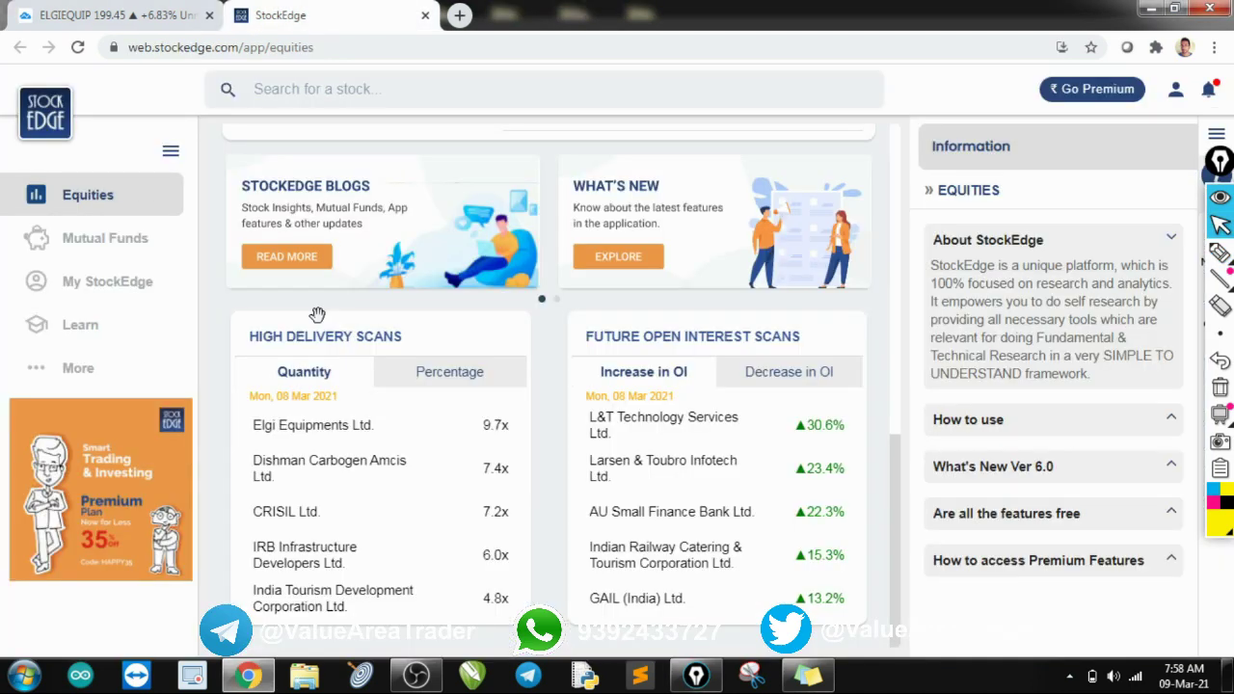
{"action": "left_click", "coordinate": [80, 8]}
{"action": "type", "text": "D"}
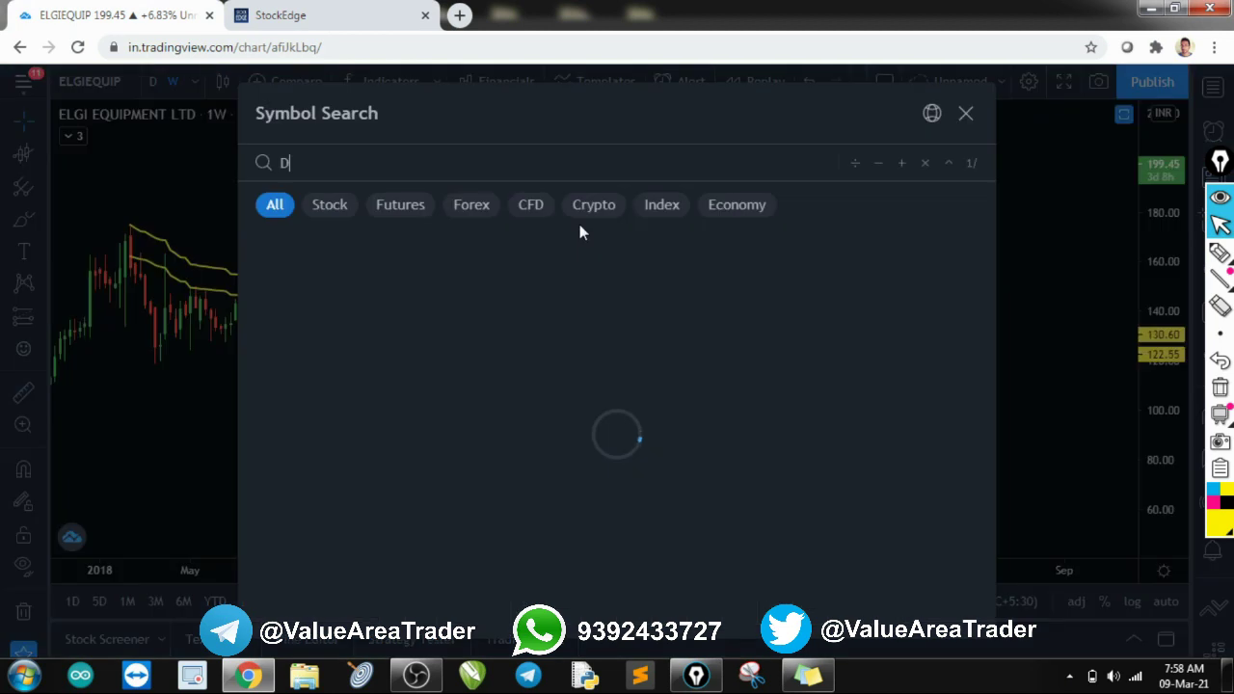
{"action": "type", "text": "ISHM"}
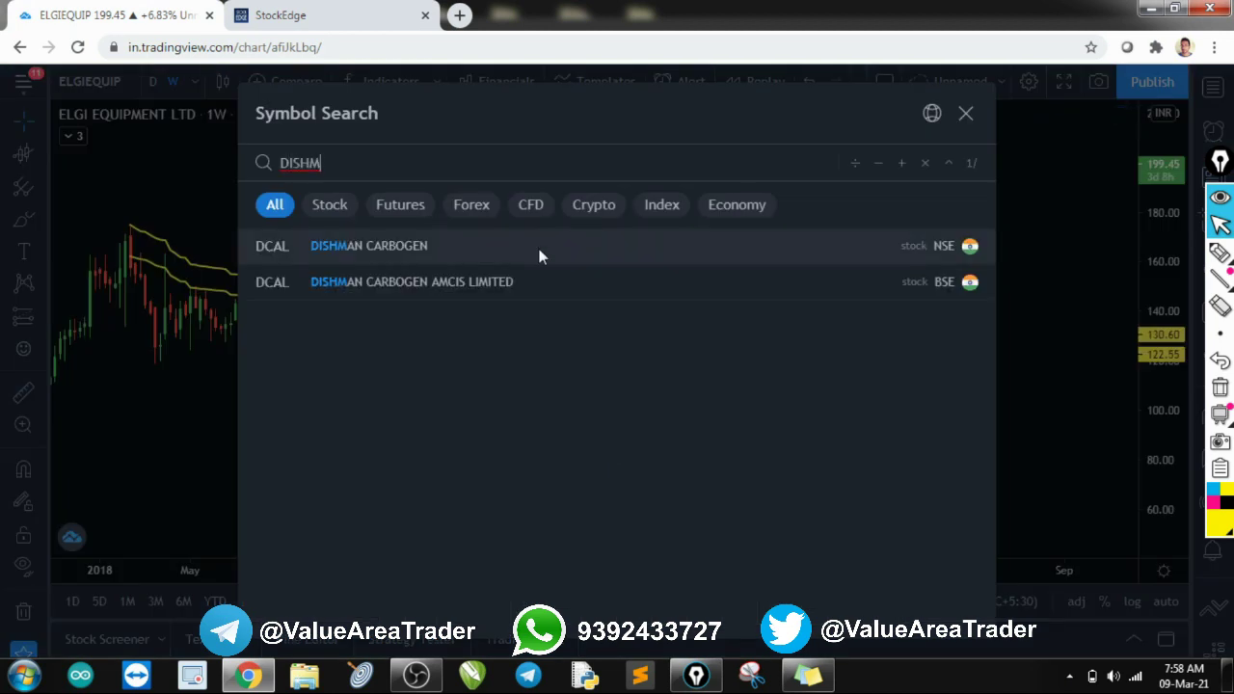
{"action": "left_click", "coordinate": [540, 249]}
{"action": "scroll", "coordinate": [815, 276], "scroll_direction": "down", "scroll_amount": 3}
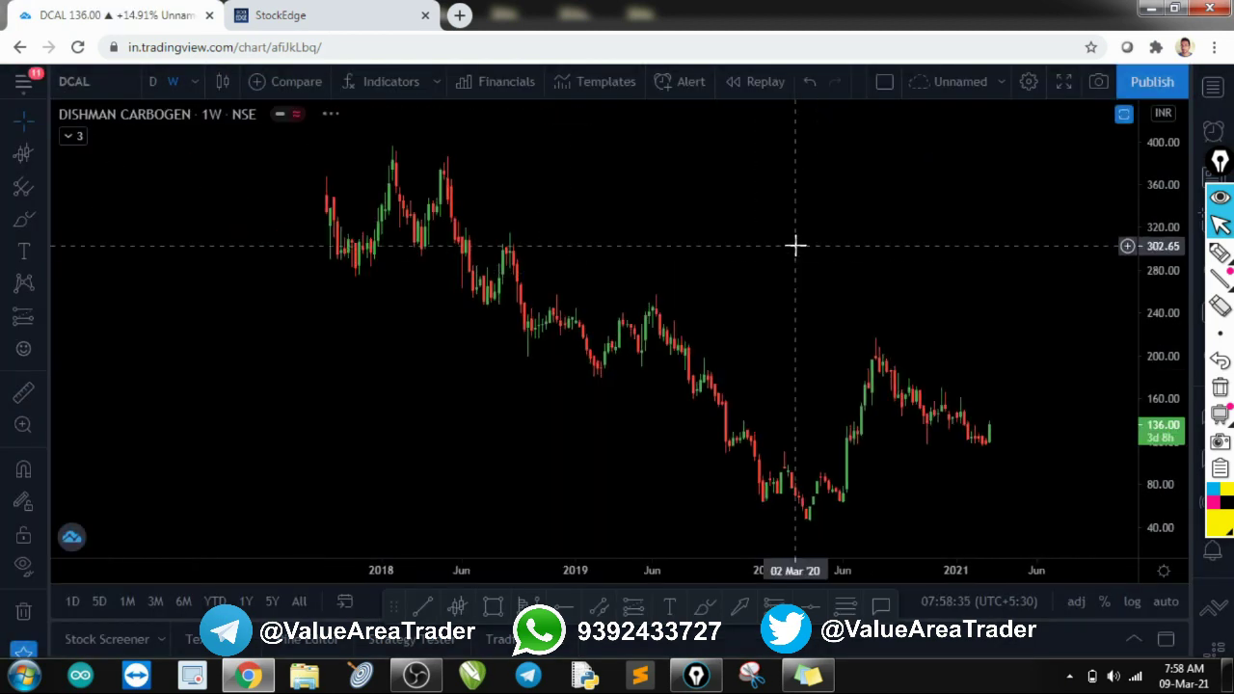
Circle the May 2018 high on the Dishman Carbogen chart with the pen and erase the mark.
{"action": "key", "text": "ctrl+shift+3"}
{"action": "left_click_drag", "start_coordinate": [359, 152], "coordinate": [348, 162]}
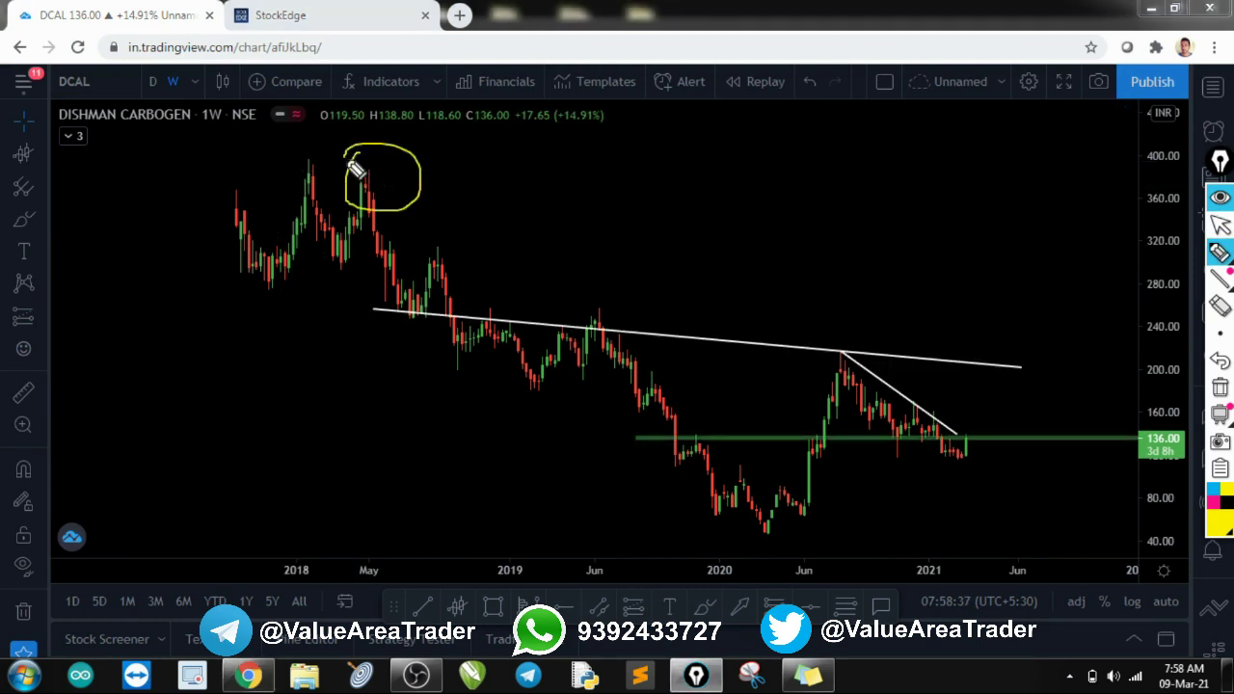
{"action": "key", "text": "ctrl+shift+7"}
{"action": "key", "text": "ctrl+shift+2"}
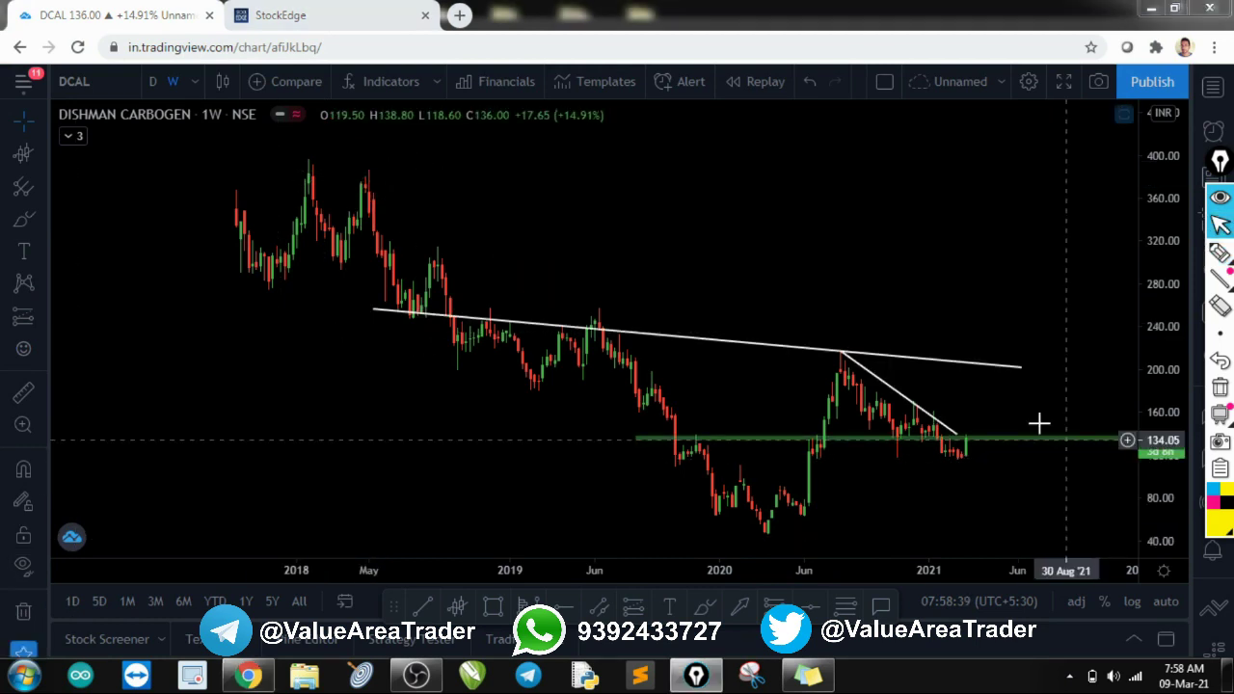
Remove the existing drawings from the Dishman Carbogen chart and anchor a VWAP at the 07 May '18 candle.
{"action": "left_click", "coordinate": [26, 615]}
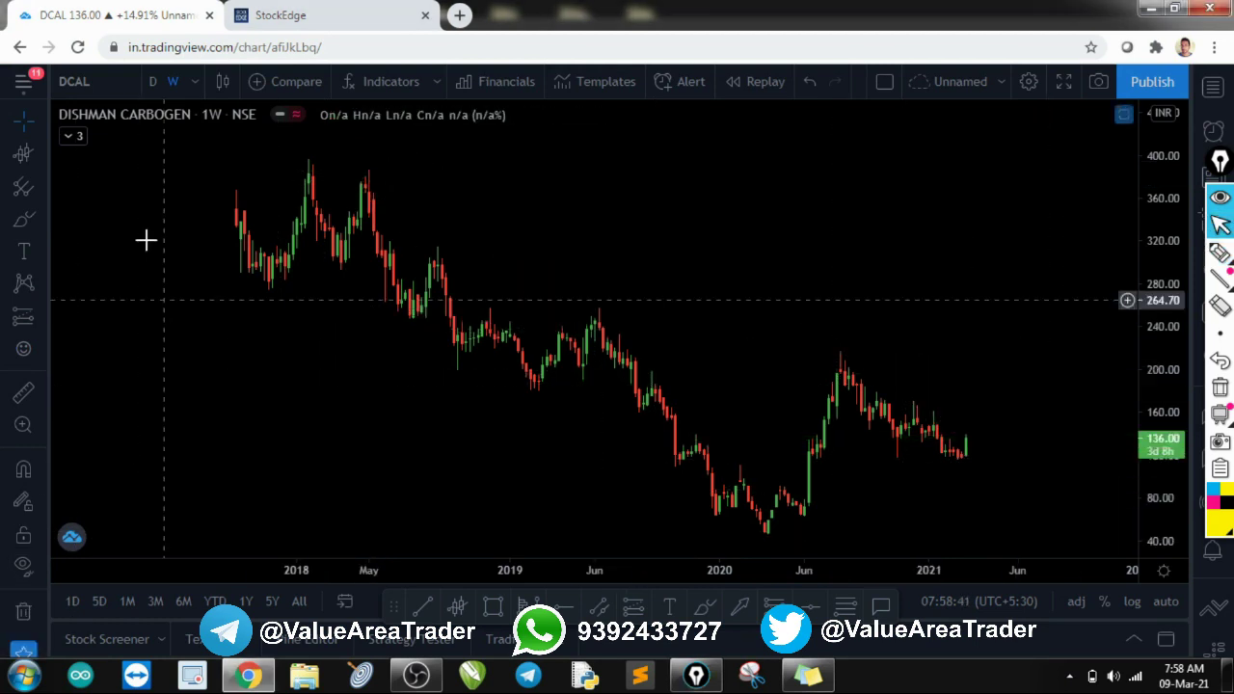
{"action": "left_click", "coordinate": [26, 155]}
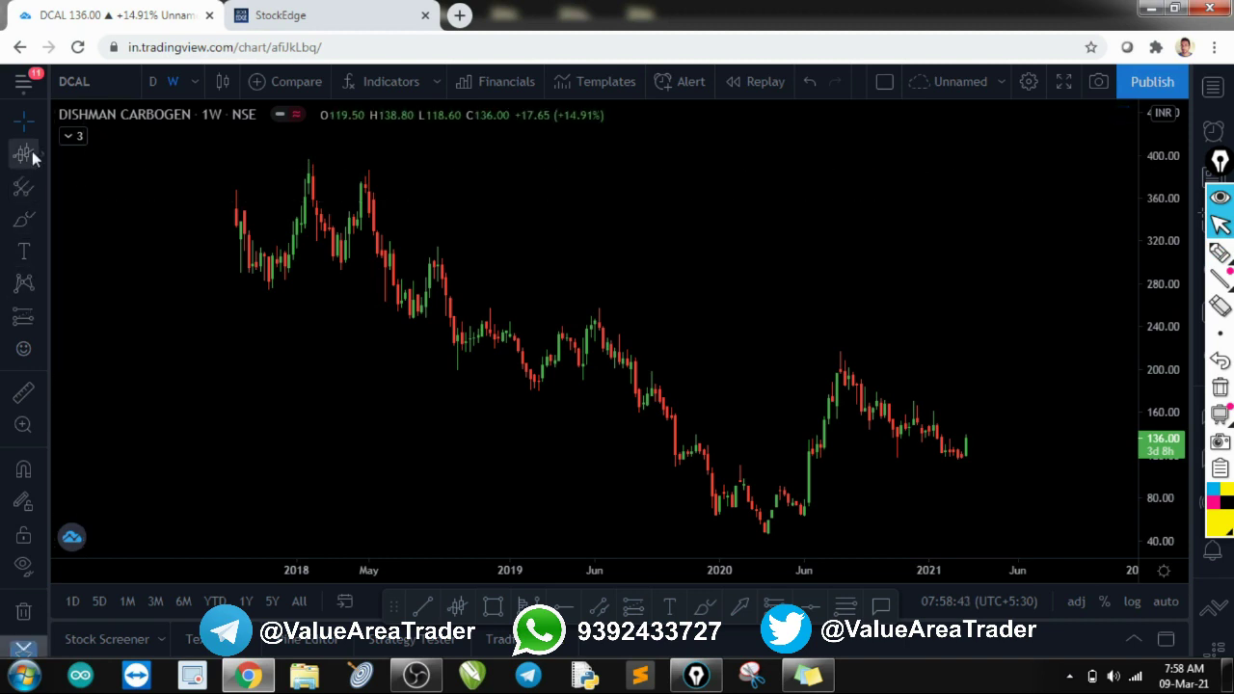
{"action": "left_click", "coordinate": [370, 197]}
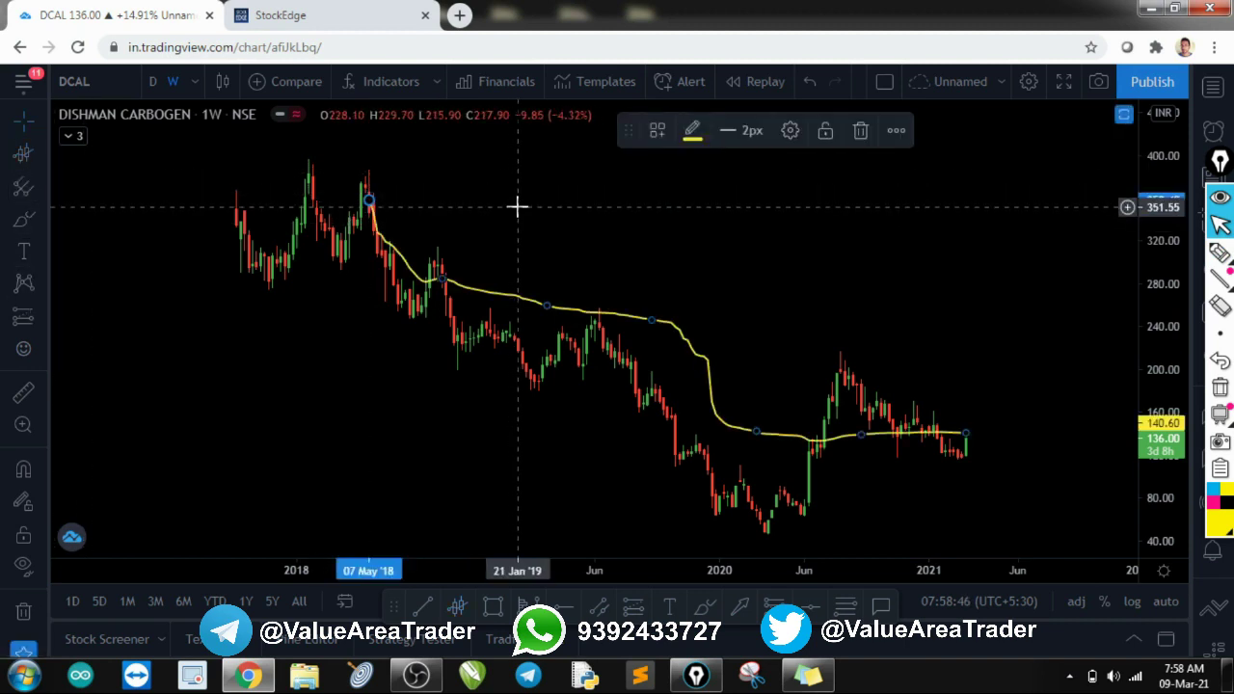
Duplicate the anchored VWAP and set the source of one of the two lines to High.
{"action": "double_click", "coordinate": [459, 285]}
{"action": "left_click", "coordinate": [590, 349]}
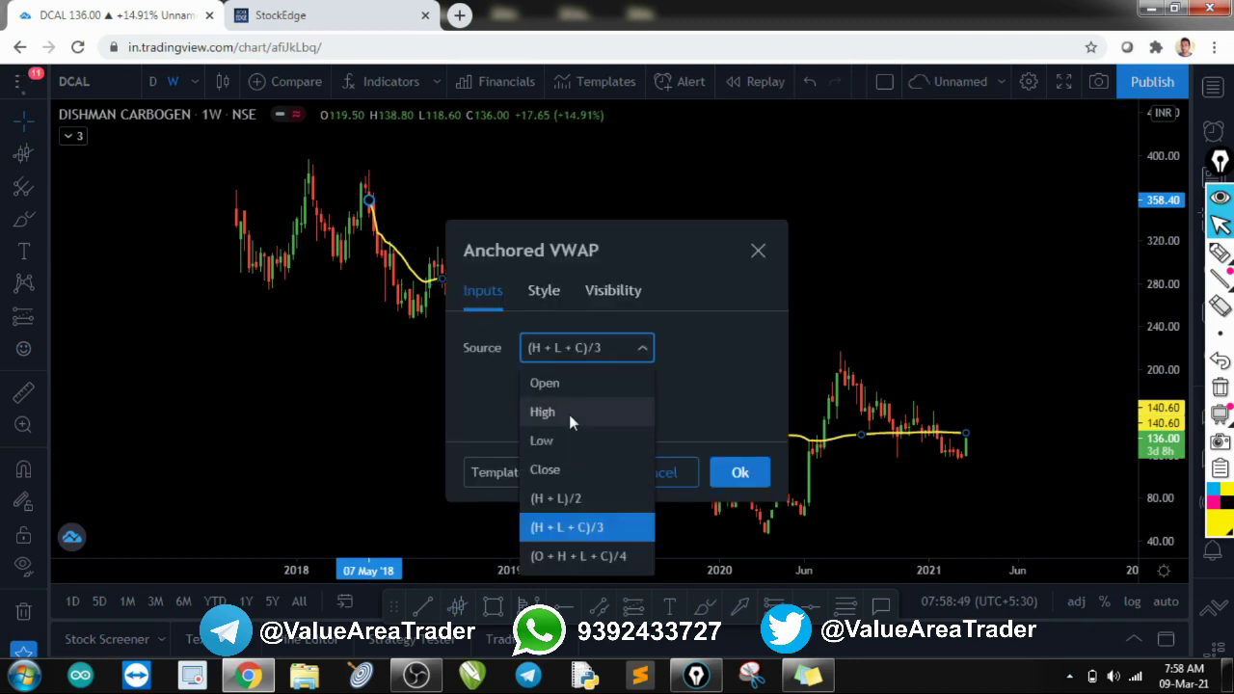
{"action": "left_click", "coordinate": [569, 414]}
{"action": "left_click", "coordinate": [744, 478]}
{"action": "scroll", "coordinate": [736, 405], "scroll_direction": "up", "scroll_amount": 3}
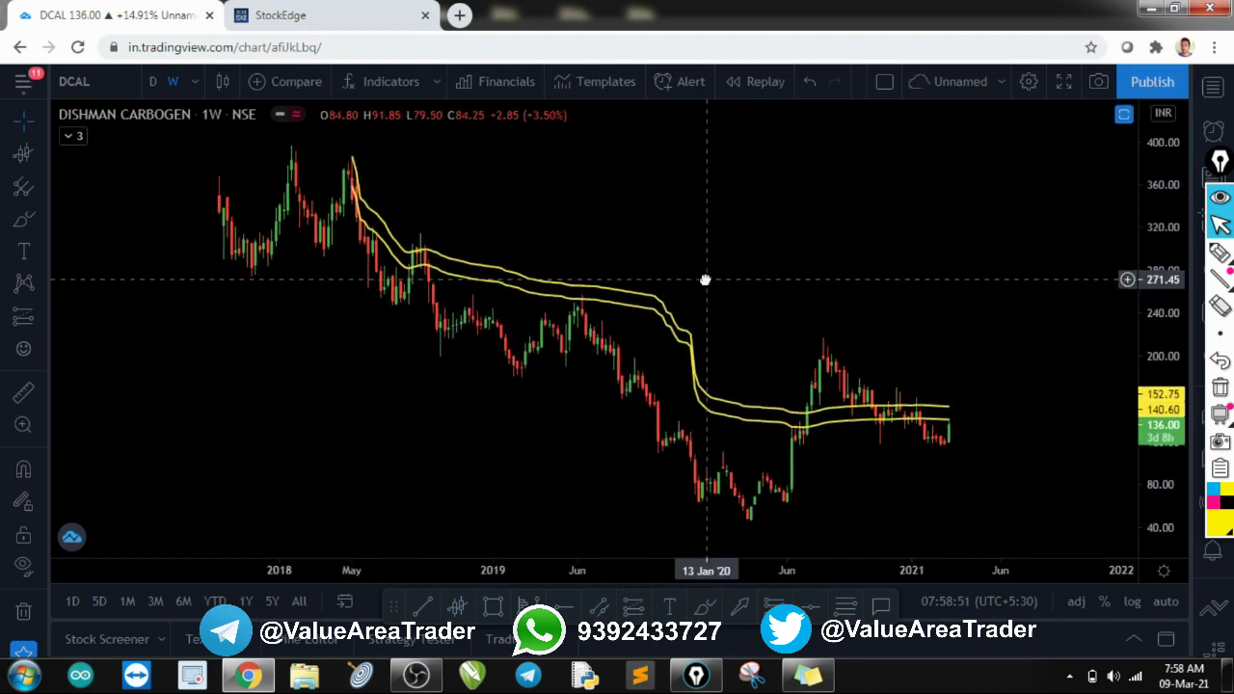
Circle the September 2018 and mid-2019 highs at the VWAP lines, mark the 2020 price action around them, and erase the marks.
{"action": "key", "text": "ctrl+shift+3"}
{"action": "mouse_move", "coordinate": [249, 232]}
{"action": "left_mouse_down"}
{"action": "mouse_move", "coordinate": [269, 256]}
{"action": "mouse_move", "coordinate": [241, 259]}
{"action": "left_mouse_up"}
{"action": "mouse_move", "coordinate": [419, 272]}
{"action": "left_mouse_down"}
{"action": "mouse_move", "coordinate": [444, 325]}
{"action": "mouse_move", "coordinate": [366, 316]}
{"action": "mouse_move", "coordinate": [410, 268]}
{"action": "left_mouse_up"}
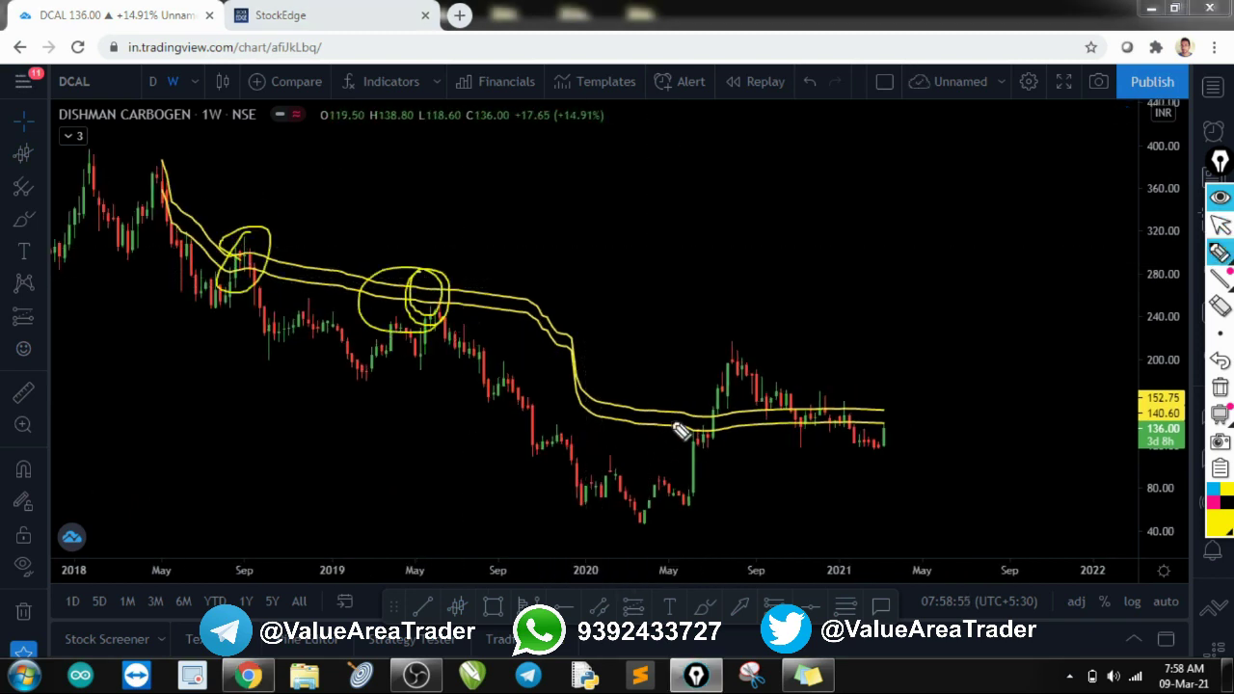
{"action": "mouse_move", "coordinate": [696, 469]}
{"action": "left_mouse_down"}
{"action": "mouse_move", "coordinate": [738, 365]}
{"action": "mouse_move", "coordinate": [792, 437]}
{"action": "left_mouse_up"}
{"action": "key", "text": "ctrl+shift+7"}
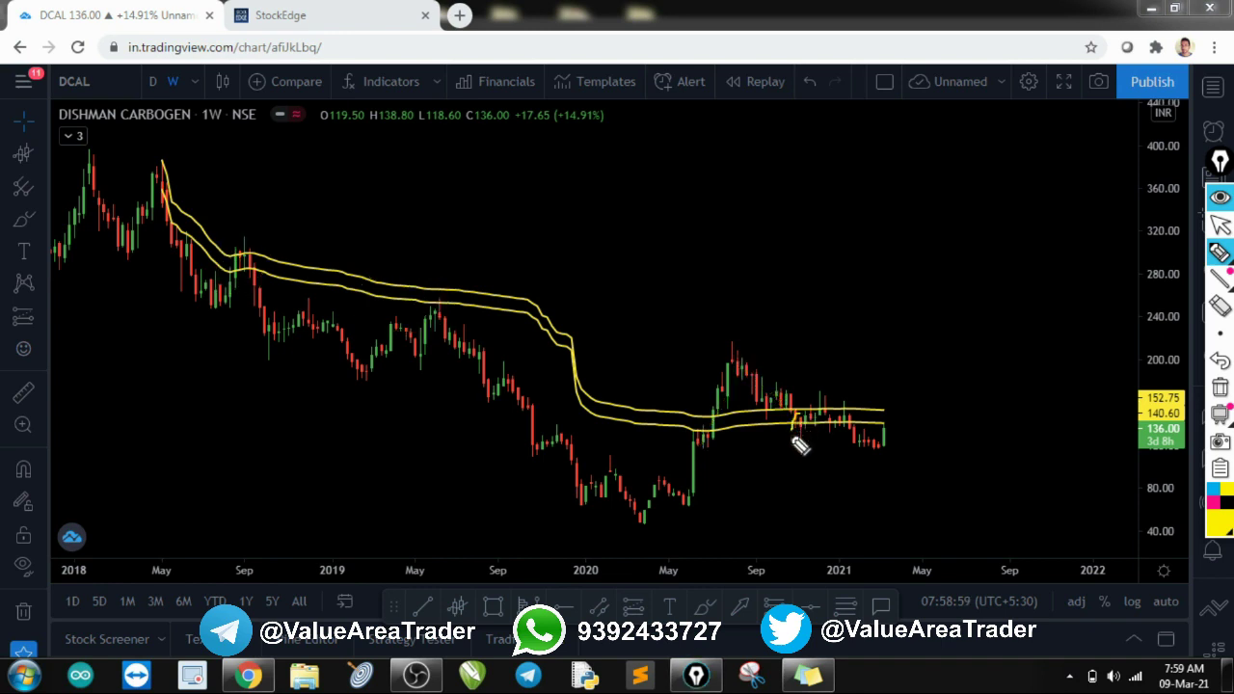
Mark the late 2020 candles around the VWAP lines, draw the support beneath the recent lows, and erase the marks.
{"action": "key", "text": "ctrl+F6"}
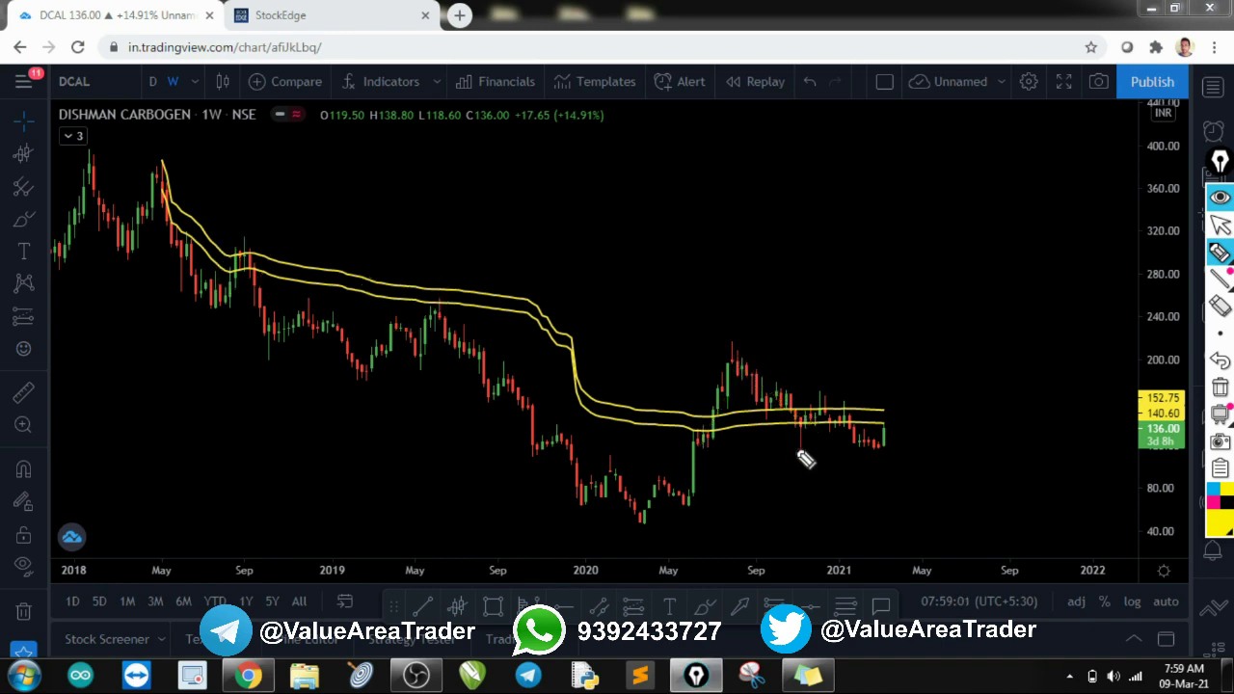
{"action": "mouse_move", "coordinate": [816, 460]}
{"action": "left_mouse_down"}
{"action": "mouse_move", "coordinate": [844, 449]}
{"action": "mouse_move", "coordinate": [825, 404]}
{"action": "left_mouse_up"}
{"action": "key", "text": "ctrl+F6"}
{"action": "left_click_drag", "start_coordinate": [797, 463], "coordinate": [810, 461]}
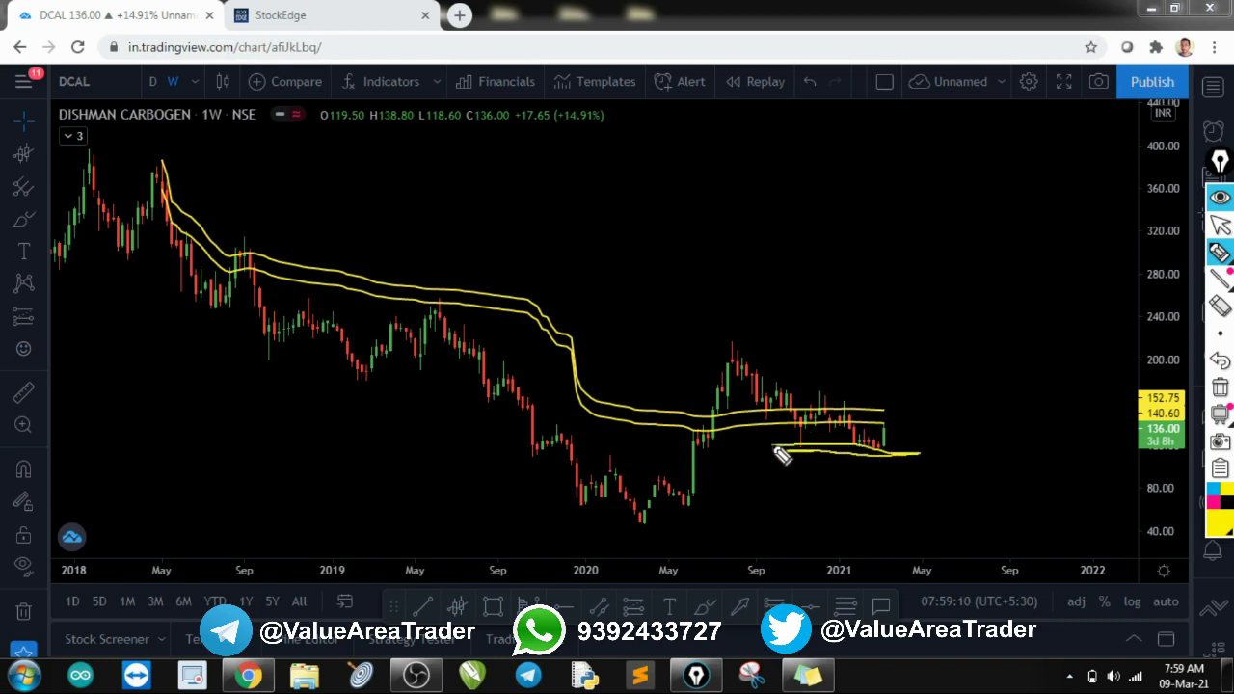
{"action": "key", "text": "ctrl+F6"}
Sketch a falling trend line from the mid-2020 high and an upward projection from the latest candle, and erase both.
{"action": "left_click_drag", "start_coordinate": [722, 335], "coordinate": [769, 358]}
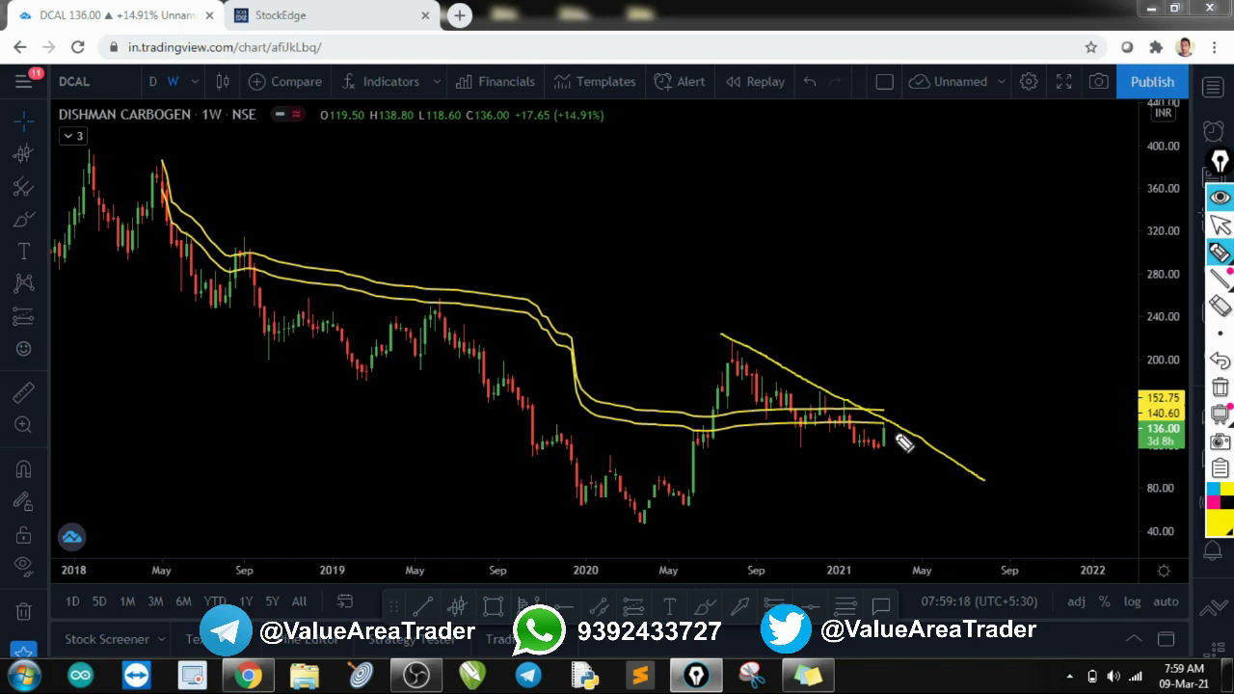
{"action": "left_click_drag", "start_coordinate": [893, 441], "coordinate": [914, 349]}
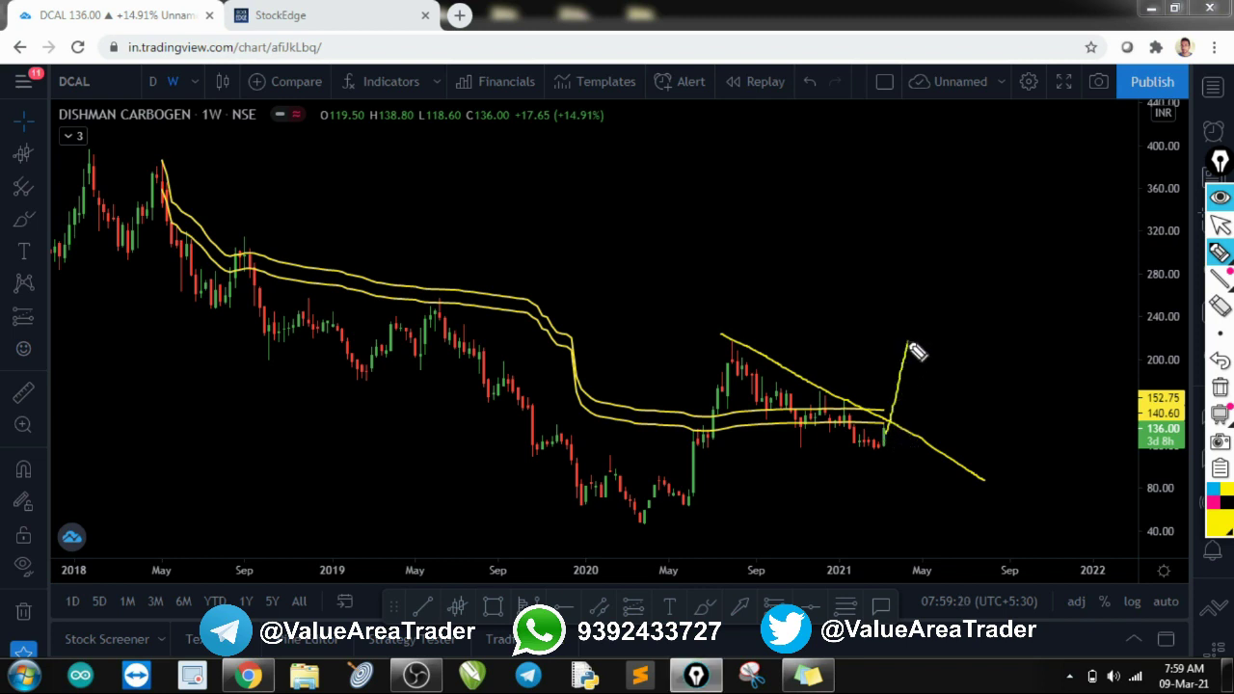
{"action": "key", "text": "ctrl+shift+7"}
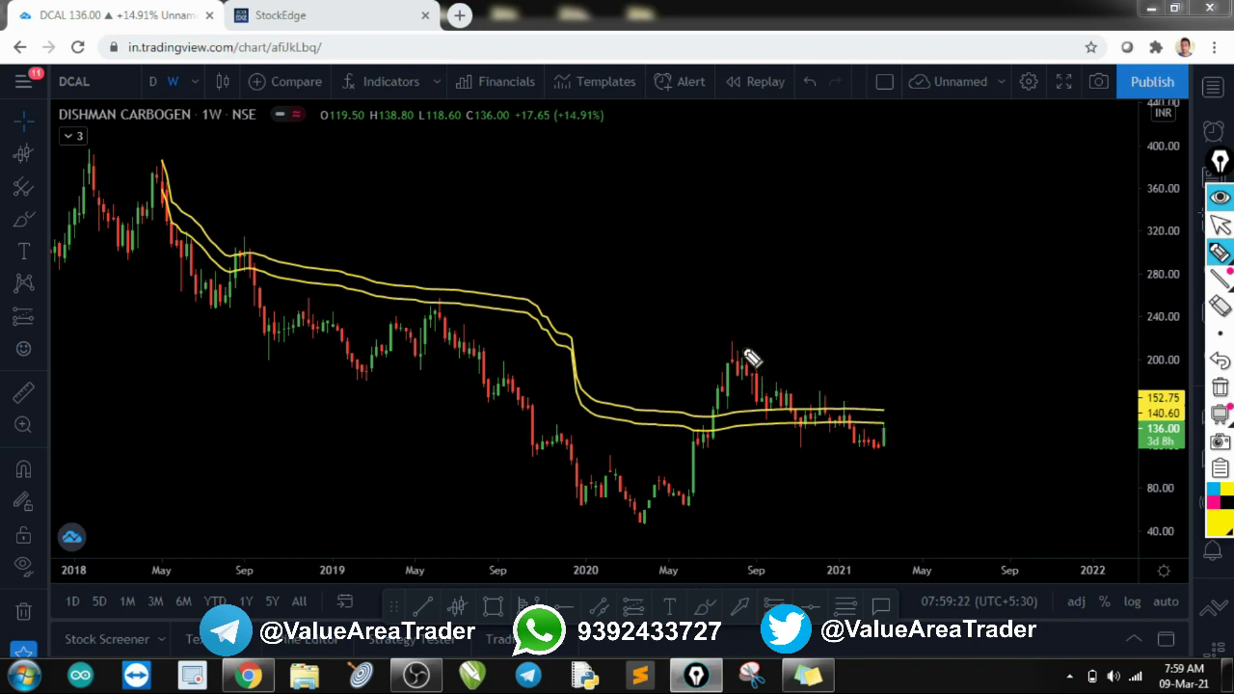
Flag Dishman Carbogen for the Red list and check its entry in the watchlist.
{"action": "key", "text": "ctrl+shift+2"}
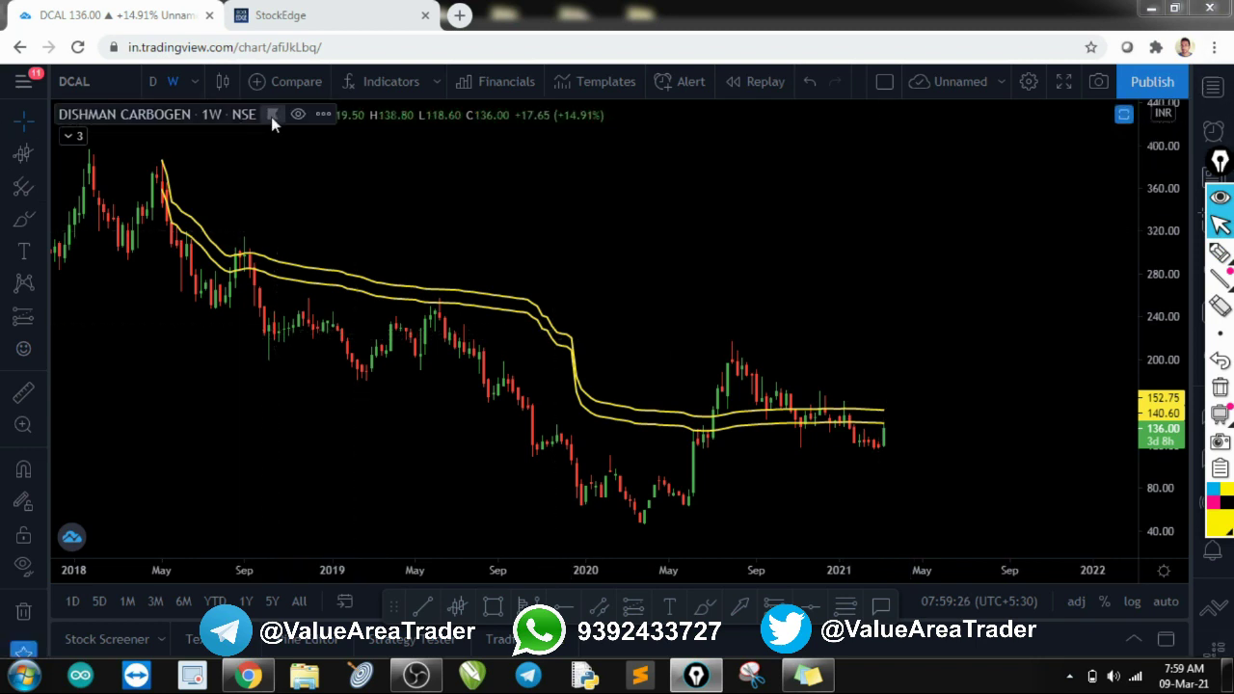
{"action": "left_click", "coordinate": [1213, 90]}
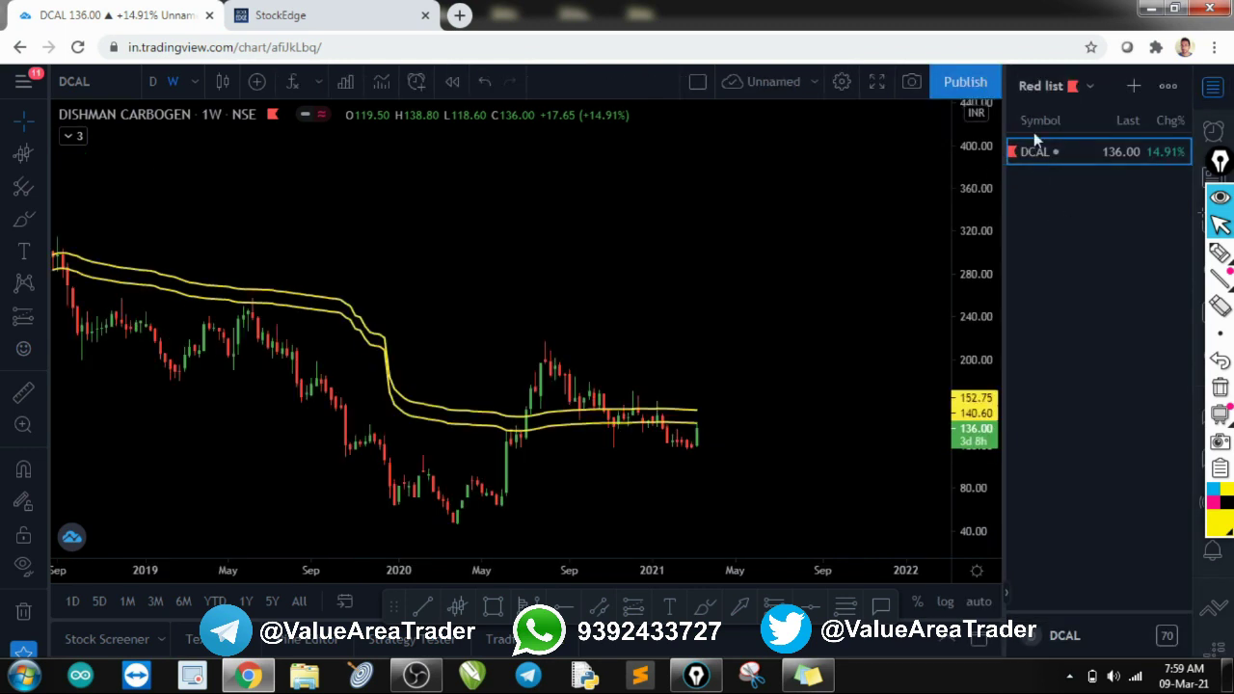
{"action": "left_click", "coordinate": [1213, 90]}
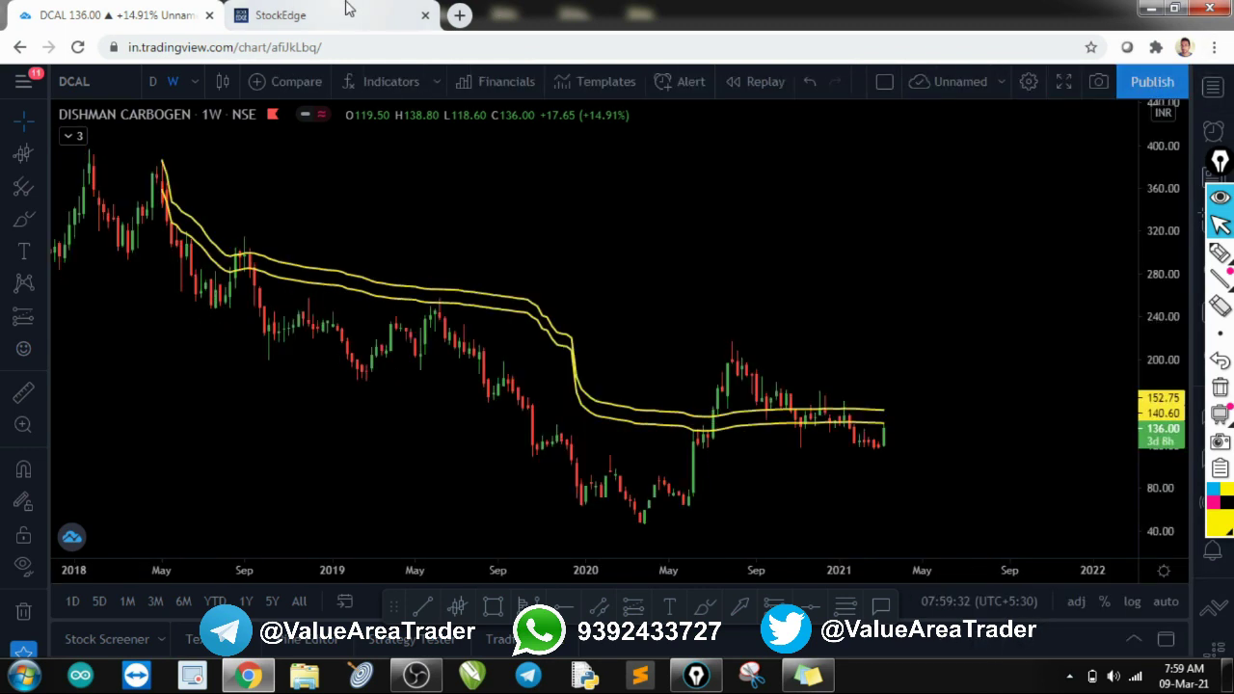
Check StockEdge's High Delivery Scans again and load the weekly CRISIL NSE chart in TradingView.
{"action": "left_click", "coordinate": [289, 14]}
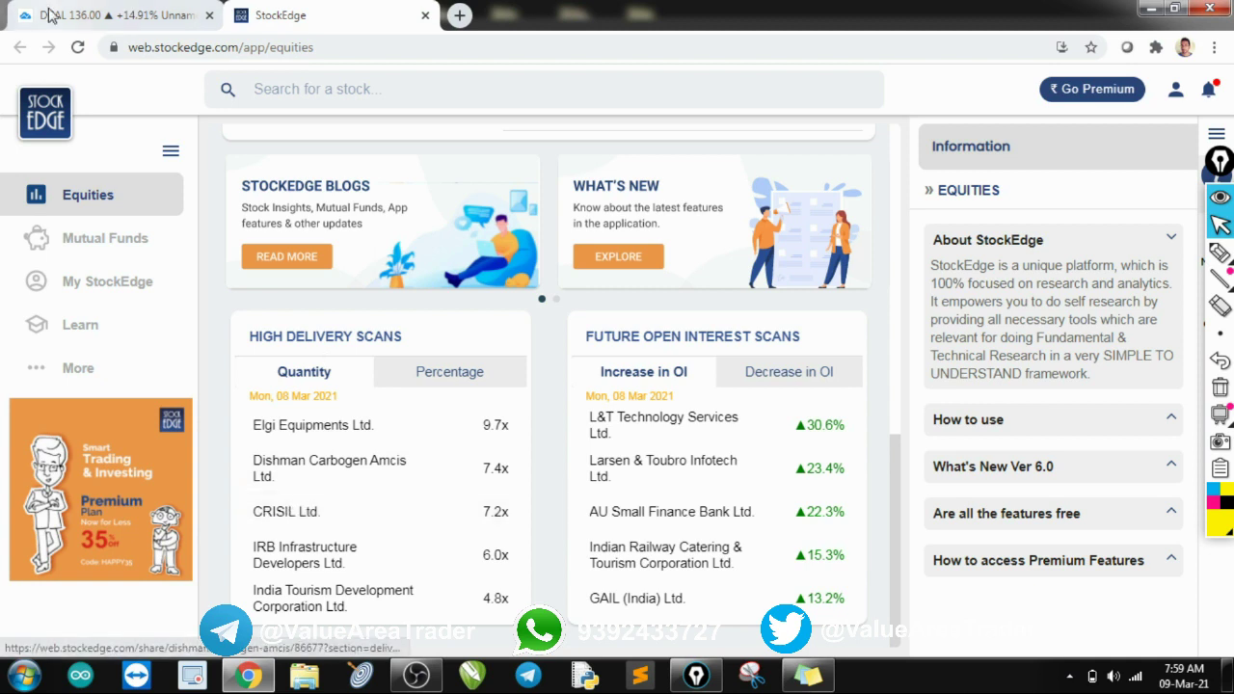
{"action": "left_click", "coordinate": [106, 15]}
{"action": "type", "text": "c"}
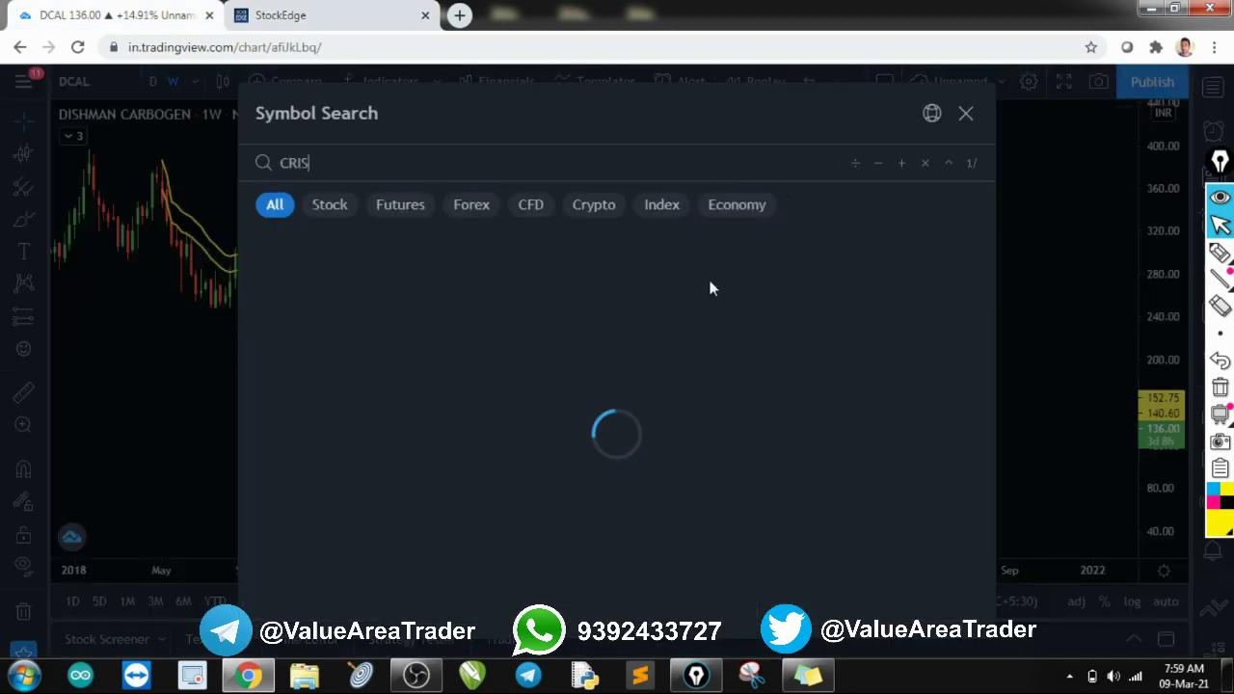
{"action": "left_click", "coordinate": [414, 253]}
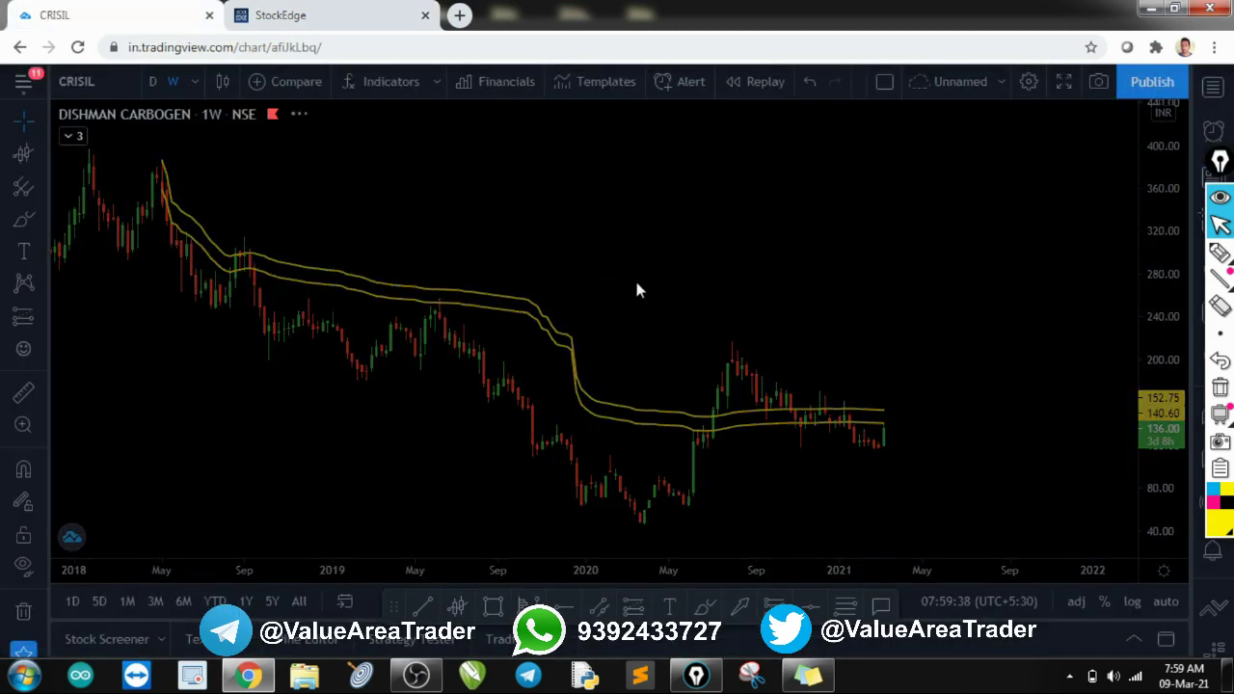
{"action": "scroll", "coordinate": [897, 314], "scroll_direction": "down", "scroll_amount": 5}
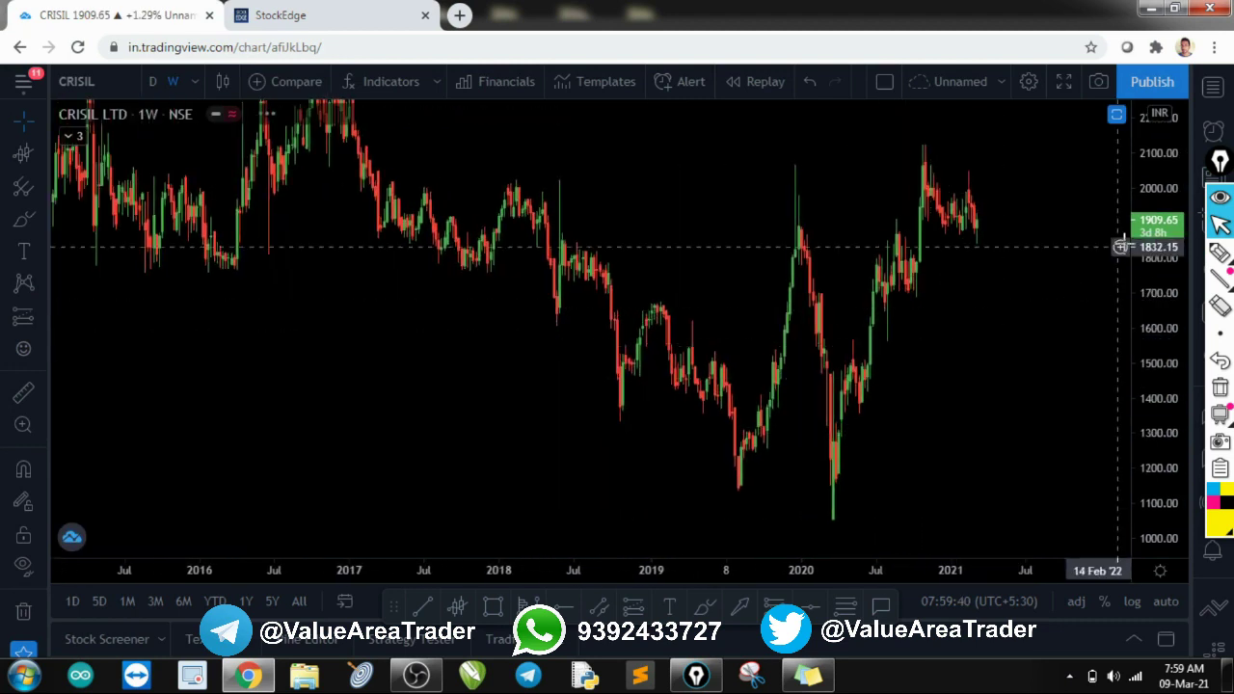
{"action": "scroll", "coordinate": [933, 382], "scroll_direction": "up", "scroll_amount": 2}
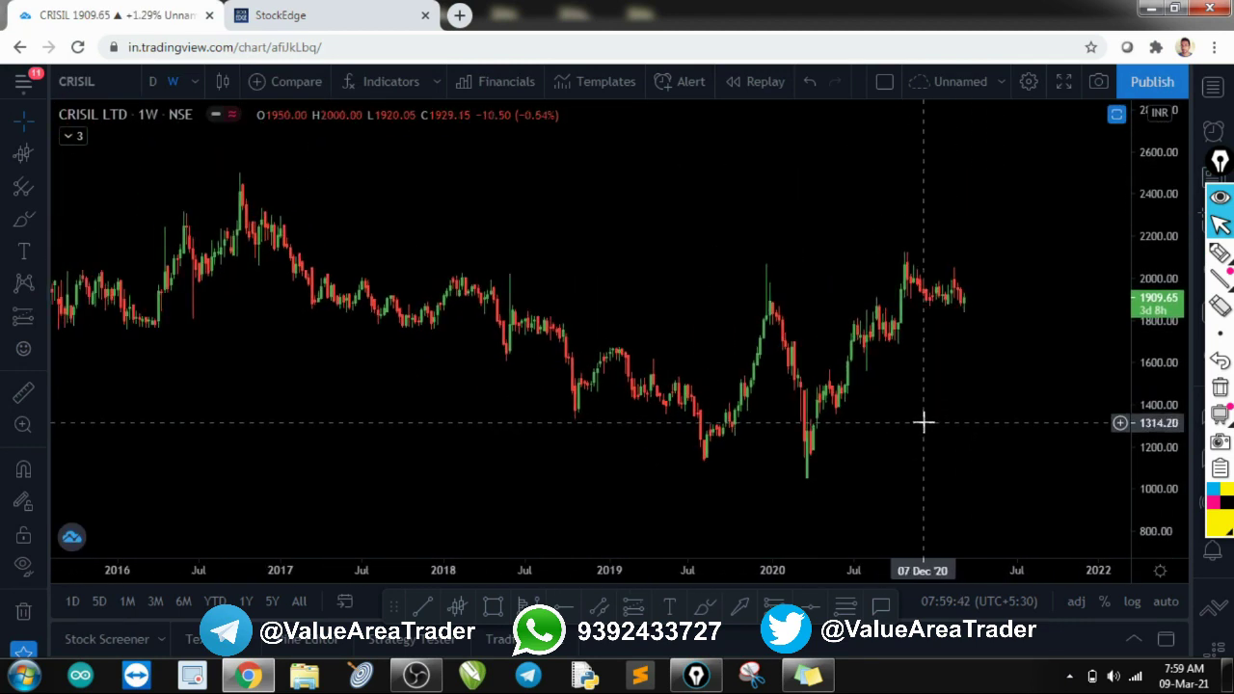
Anchor a VWAP at the 10 Oct '16 high, duplicate it, and set the source of one line to (H + L + C)/3.
{"action": "left_click", "coordinate": [25, 153]}
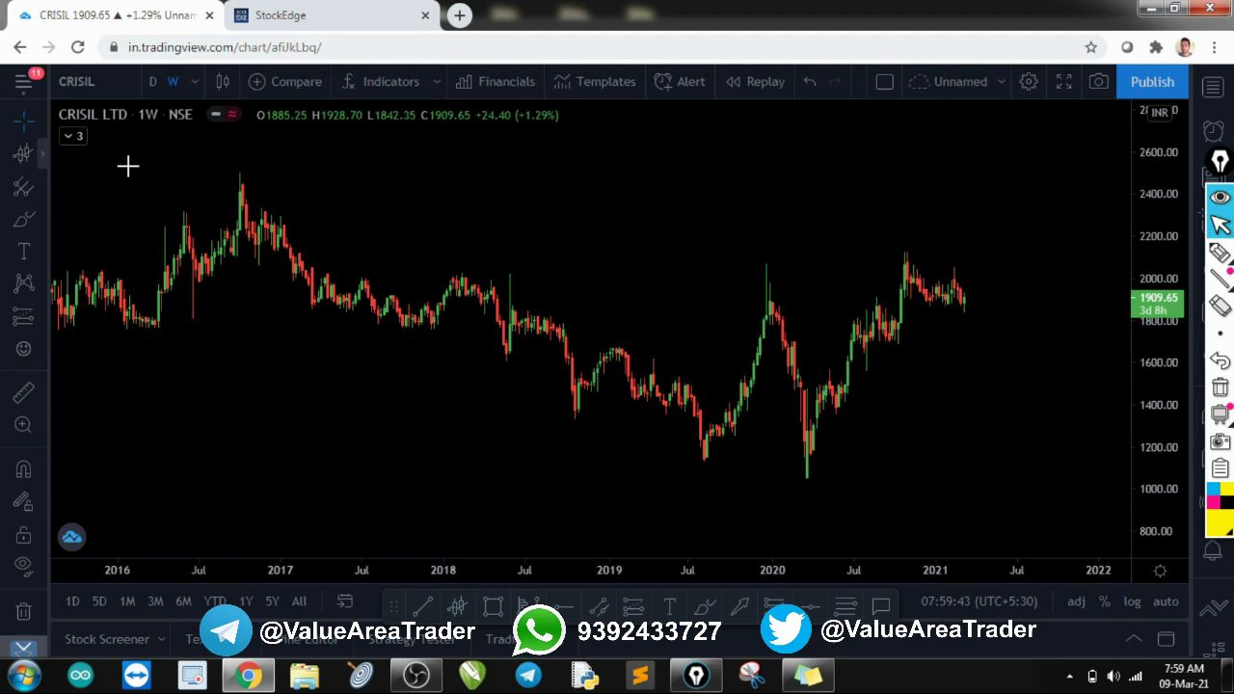
{"action": "left_click", "coordinate": [242, 167]}
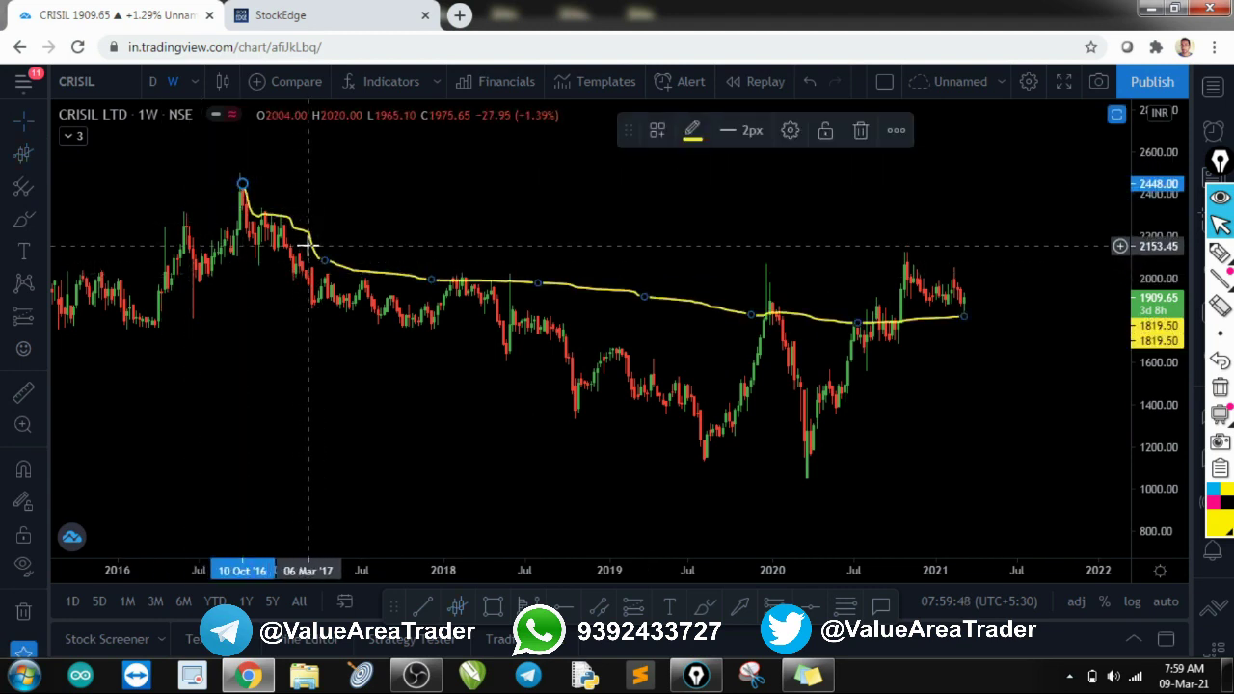
{"action": "double_click", "coordinate": [395, 276]}
{"action": "left_click", "coordinate": [571, 349]}
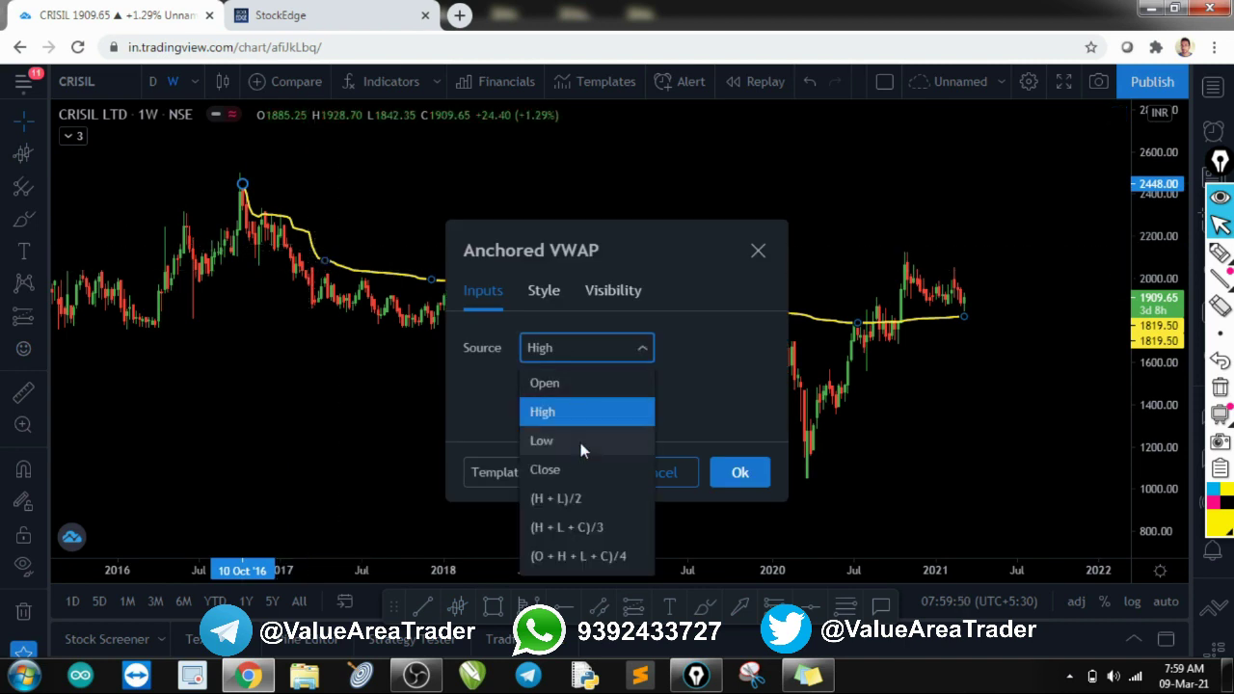
{"action": "left_click", "coordinate": [576, 522]}
{"action": "left_click", "coordinate": [757, 474]}
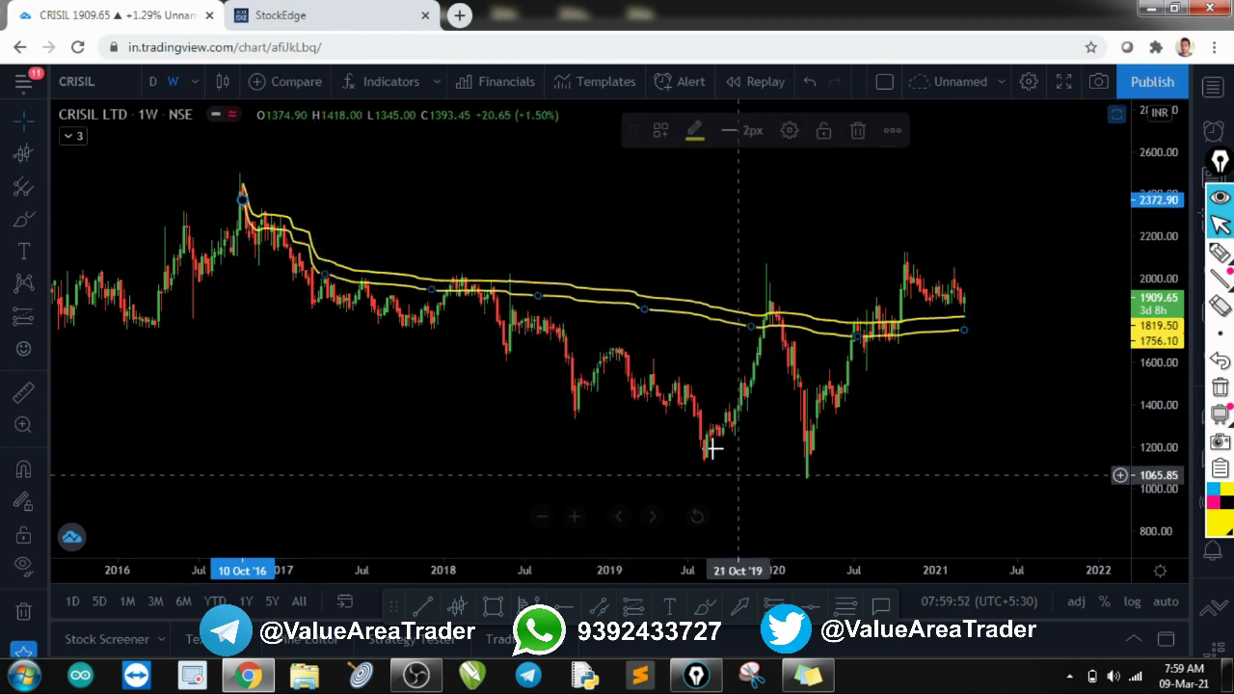
Circle CRISIL's tests of the VWAP band in early 2018, mid-2018 and early 2020, trace the mid-2020 move above it, and erase the marks.
{"action": "key", "text": "ctrl+shift+3"}
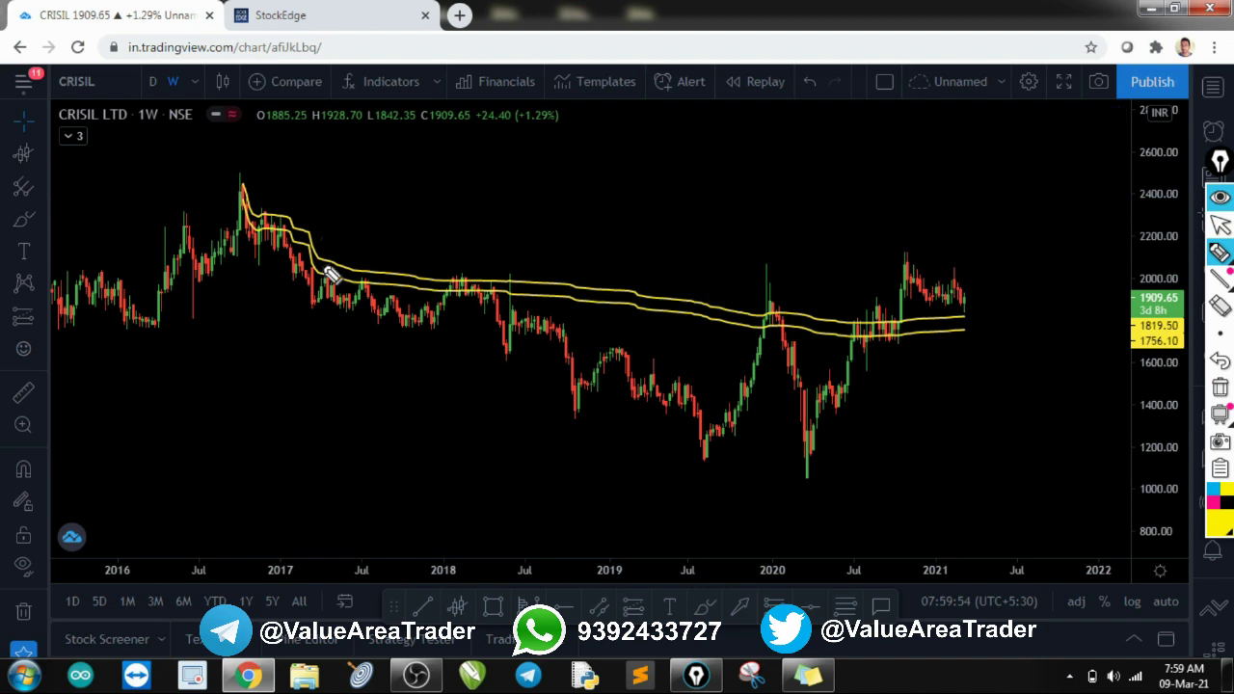
{"action": "left_click_drag", "start_coordinate": [470, 248], "coordinate": [462, 307]}
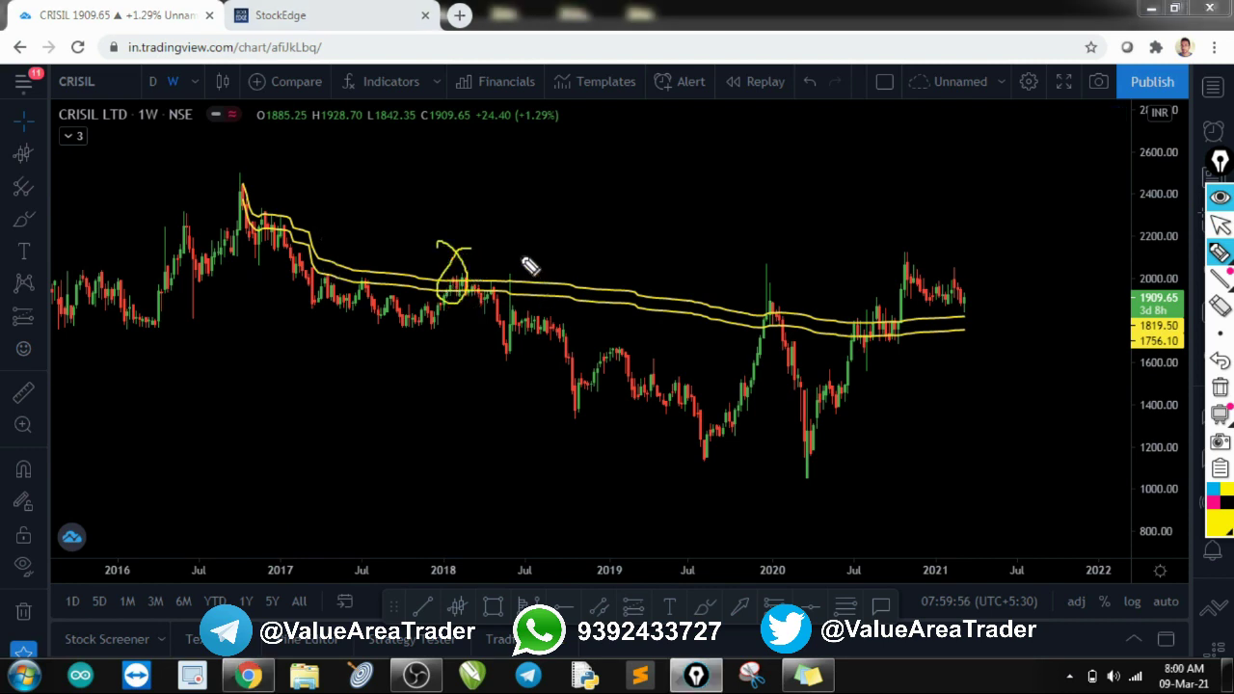
{"action": "mouse_move", "coordinate": [517, 249]}
{"action": "left_mouse_down"}
{"action": "mouse_move", "coordinate": [537, 307]}
{"action": "mouse_move", "coordinate": [486, 253]}
{"action": "left_mouse_up"}
{"action": "mouse_move", "coordinate": [774, 276]}
{"action": "left_mouse_down"}
{"action": "mouse_move", "coordinate": [758, 353]}
{"action": "mouse_move", "coordinate": [744, 295]}
{"action": "left_mouse_up"}
{"action": "left_click_drag", "start_coordinate": [847, 384], "coordinate": [873, 325]}
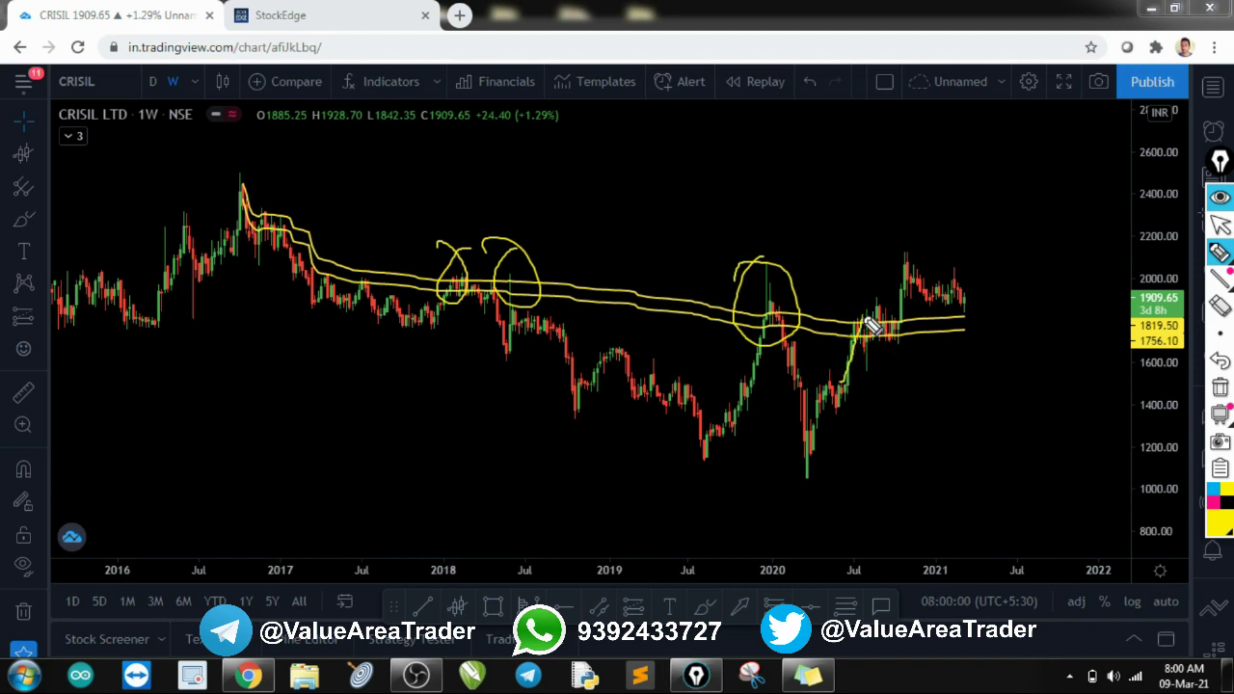
{"action": "mouse_move", "coordinate": [915, 248]}
{"action": "left_mouse_down"}
{"action": "mouse_move", "coordinate": [893, 333]}
{"action": "mouse_move", "coordinate": [908, 237]}
{"action": "left_mouse_up"}
{"action": "key", "text": "Escape"}
Mark the late-2020 high and the latest candle on the CRISIL chart, erasing each mark.
{"action": "mouse_move", "coordinate": [921, 426]}
{"action": "left_mouse_down"}
{"action": "mouse_move", "coordinate": [897, 411]}
{"action": "mouse_move", "coordinate": [986, 458]}
{"action": "left_mouse_up"}
{"action": "scroll", "coordinate": [894, 413], "scroll_direction": "up", "scroll_amount": 2}
{"action": "scroll", "coordinate": [978, 457], "scroll_direction": "up", "scroll_amount": 1}
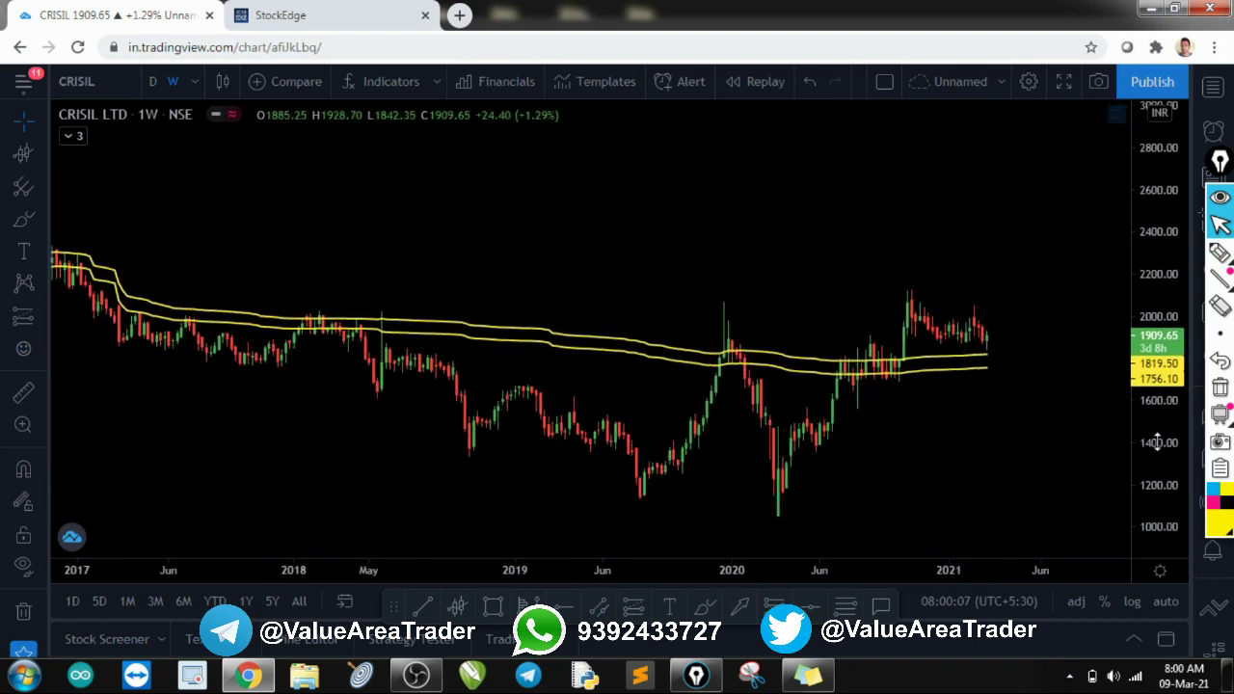
{"action": "left_click_drag", "start_coordinate": [1157, 441], "coordinate": [1154, 366]}
{"action": "scroll", "coordinate": [1035, 393], "scroll_direction": "up", "scroll_amount": 1}
{"action": "left_click_drag", "start_coordinate": [1038, 410], "coordinate": [1051, 419]}
{"action": "key", "text": "ctrl+shift+3"}
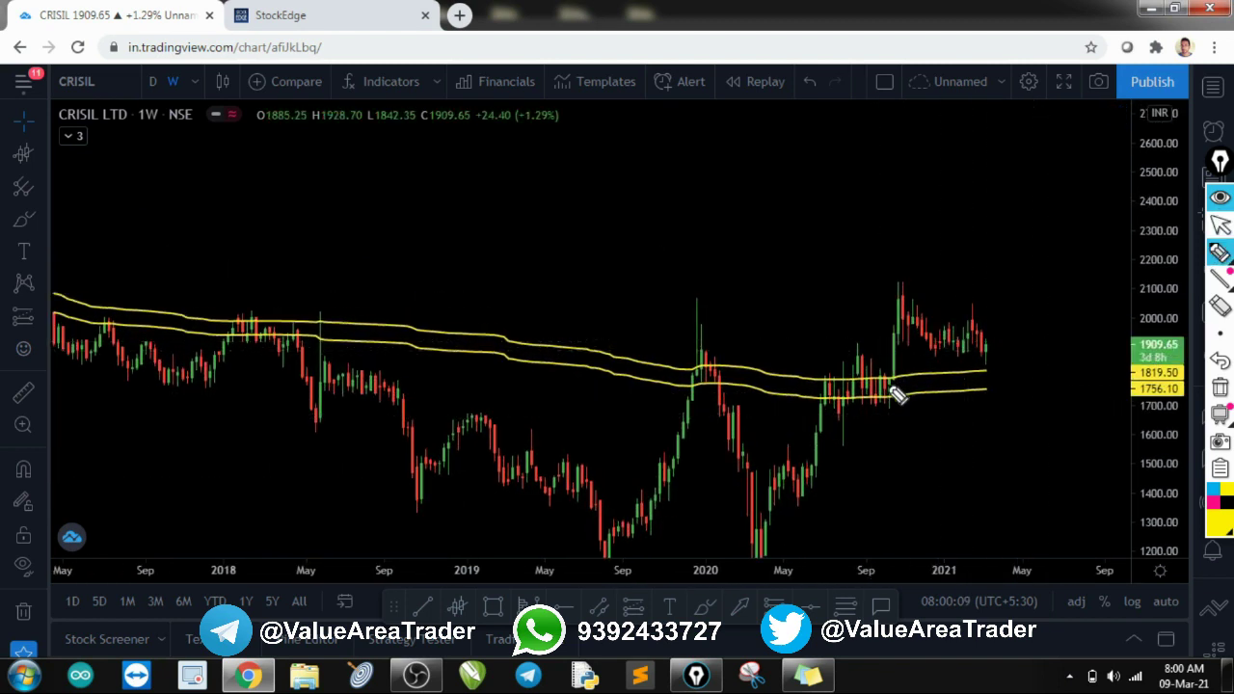
{"action": "mouse_move", "coordinate": [897, 248]}
{"action": "left_mouse_down"}
{"action": "mouse_move", "coordinate": [878, 417]}
{"action": "mouse_move", "coordinate": [924, 305]}
{"action": "mouse_move", "coordinate": [887, 253]}
{"action": "mouse_move", "coordinate": [899, 281]}
{"action": "left_mouse_up"}
{"action": "key", "text": "ctrl+shift+7"}
{"action": "mouse_move", "coordinate": [985, 334]}
{"action": "left_mouse_down"}
{"action": "mouse_move", "coordinate": [1020, 353]}
{"action": "mouse_move", "coordinate": [981, 362]}
{"action": "left_mouse_up"}
{"action": "key", "text": "ctrl+shift+7"}
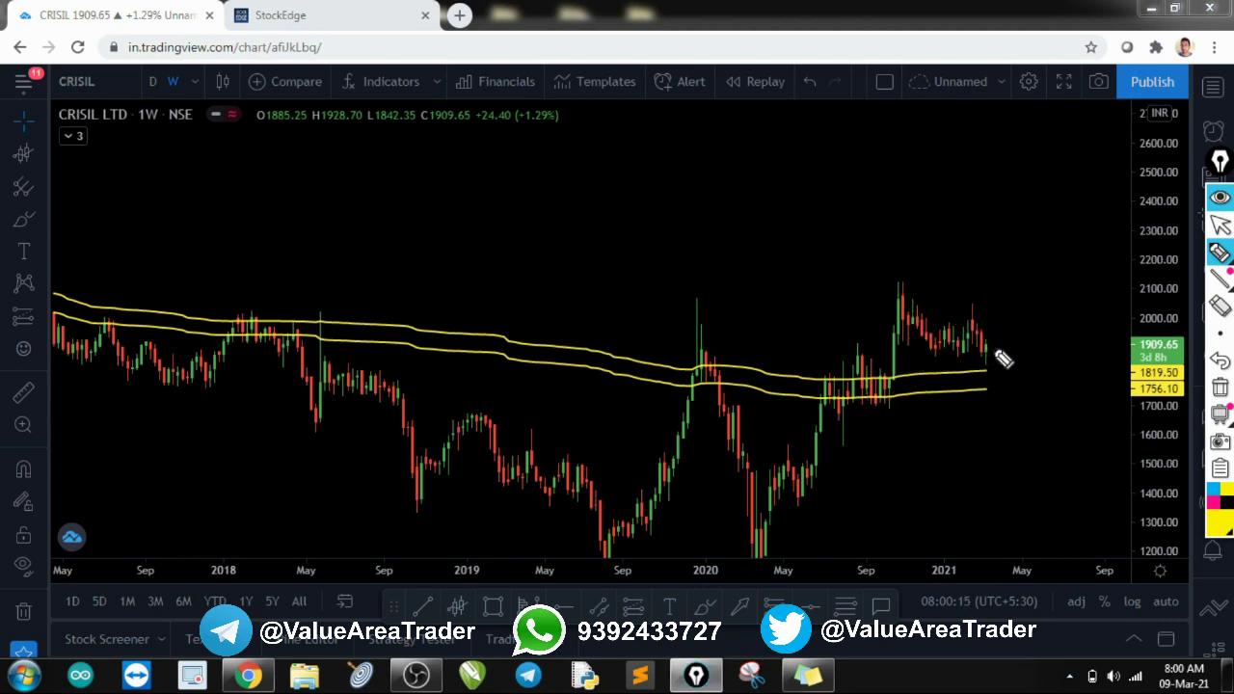
Sketch a falling trend line from CRISIL's late-2020 high and a horizontal resistance line across that high.
{"action": "left_click_drag", "start_coordinate": [899, 281], "coordinate": [916, 287]}
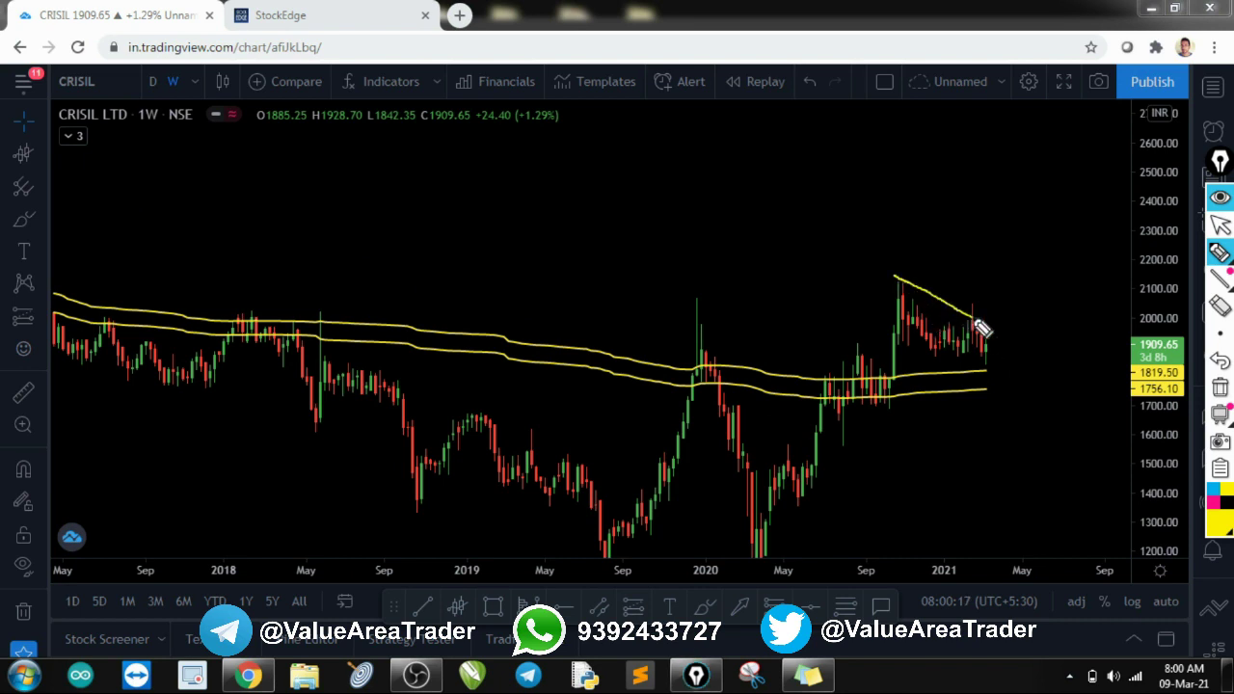
{"action": "left_click_drag", "start_coordinate": [1061, 368], "coordinate": [1068, 370]}
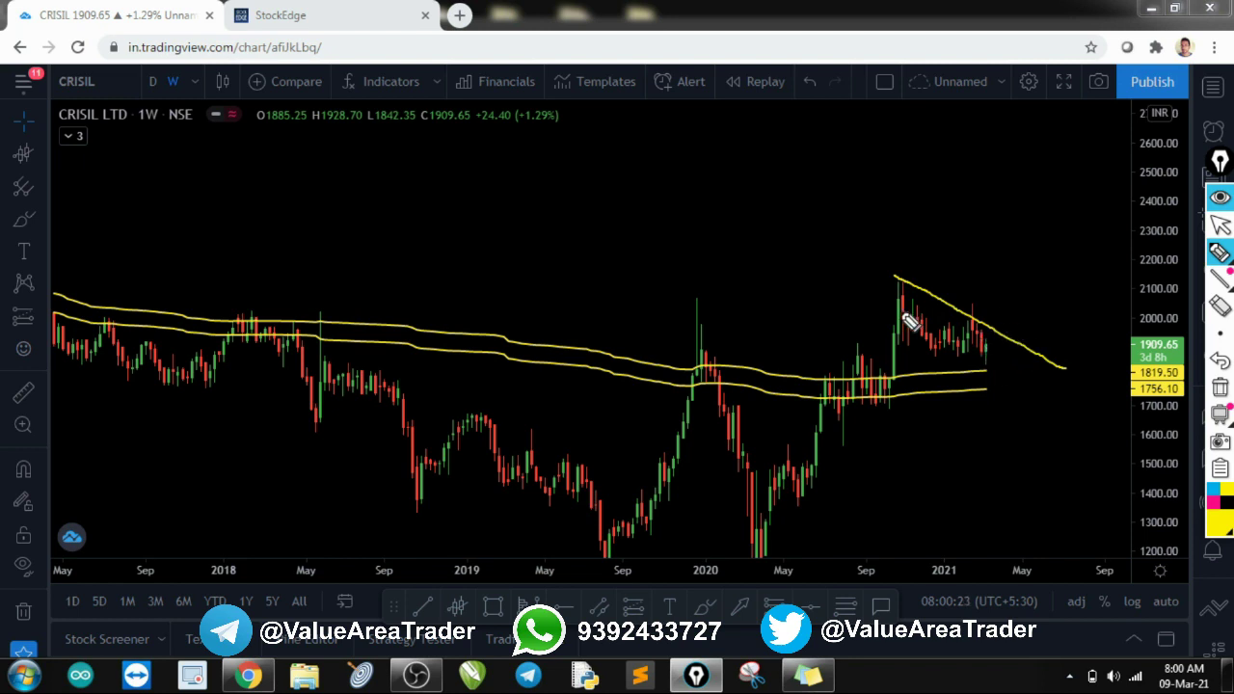
{"action": "left_click_drag", "start_coordinate": [881, 283], "coordinate": [921, 284]}
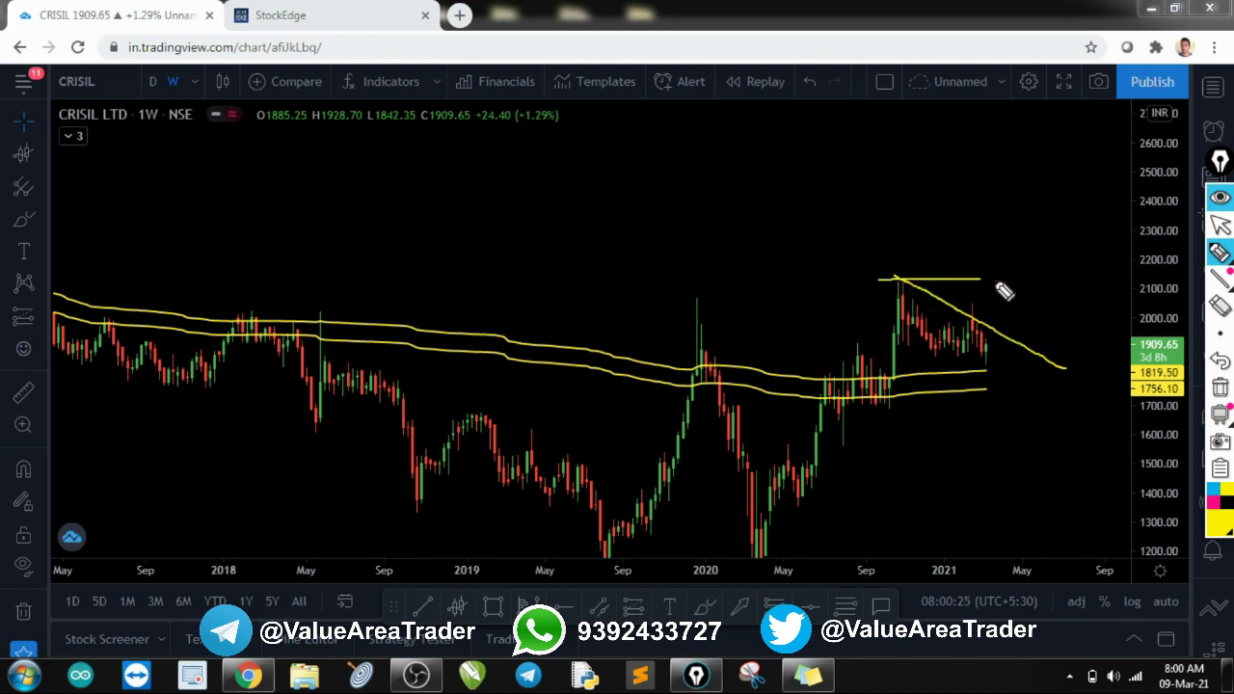
{"action": "left_click_drag", "start_coordinate": [1065, 279], "coordinate": [974, 279]}
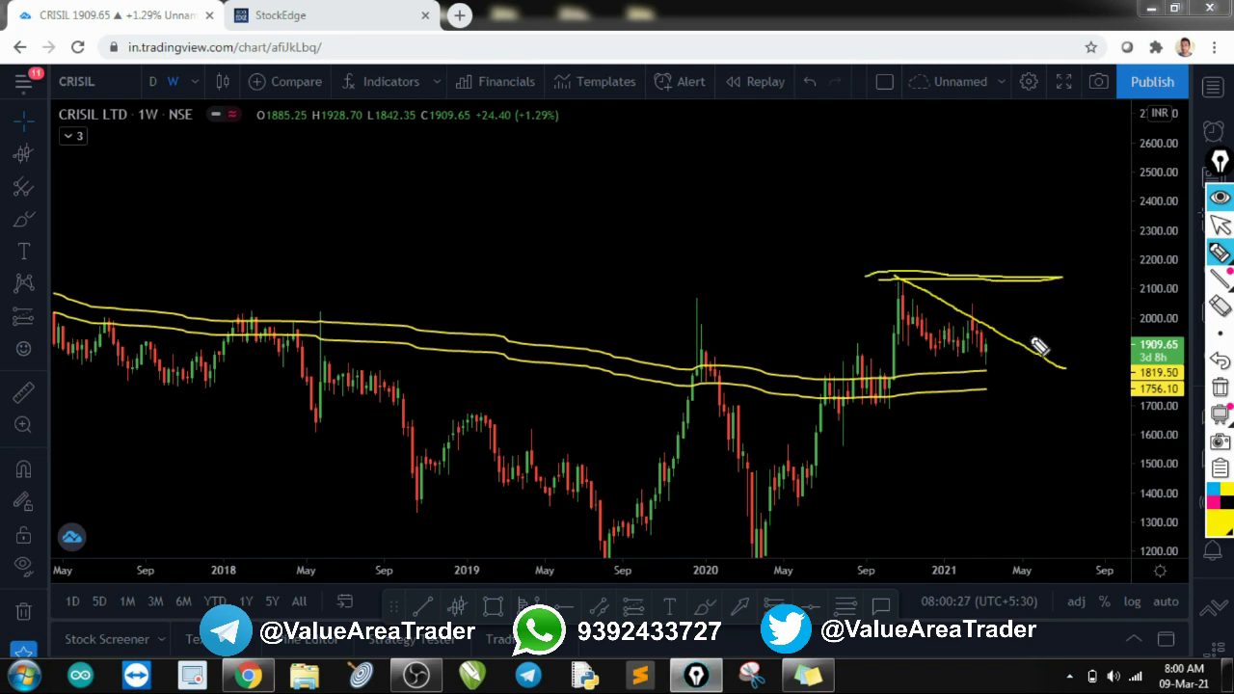
Circle the October 2016 high where CRISIL's VWAP lines are anchored, and erase the circle.
{"action": "scroll", "coordinate": [724, 254], "scroll_direction": "down", "scroll_amount": 3}
{"action": "scroll", "coordinate": [730, 251], "scroll_direction": "down", "scroll_amount": 1}
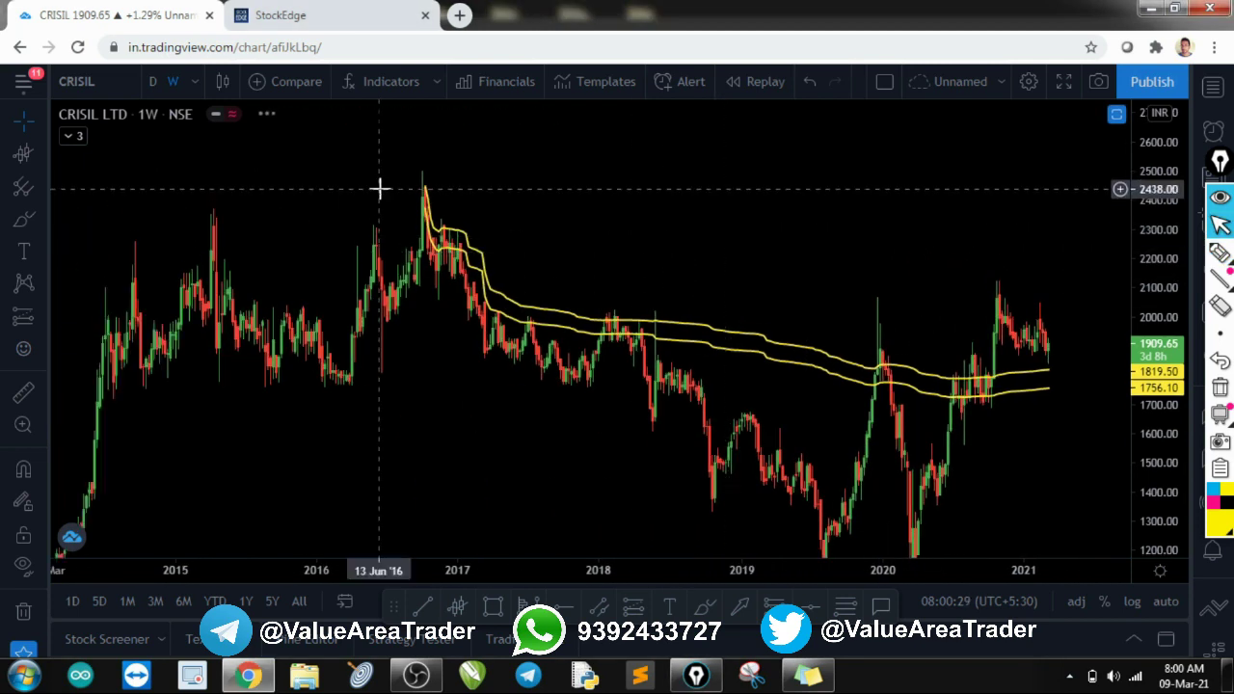
{"action": "key", "text": "ctrl+shift+3"}
{"action": "mouse_move", "coordinate": [445, 179]}
{"action": "left_mouse_down"}
{"action": "mouse_move", "coordinate": [427, 219]}
{"action": "mouse_move", "coordinate": [439, 183]}
{"action": "left_mouse_up"}
{"action": "key", "text": "ctrl+shift+2"}
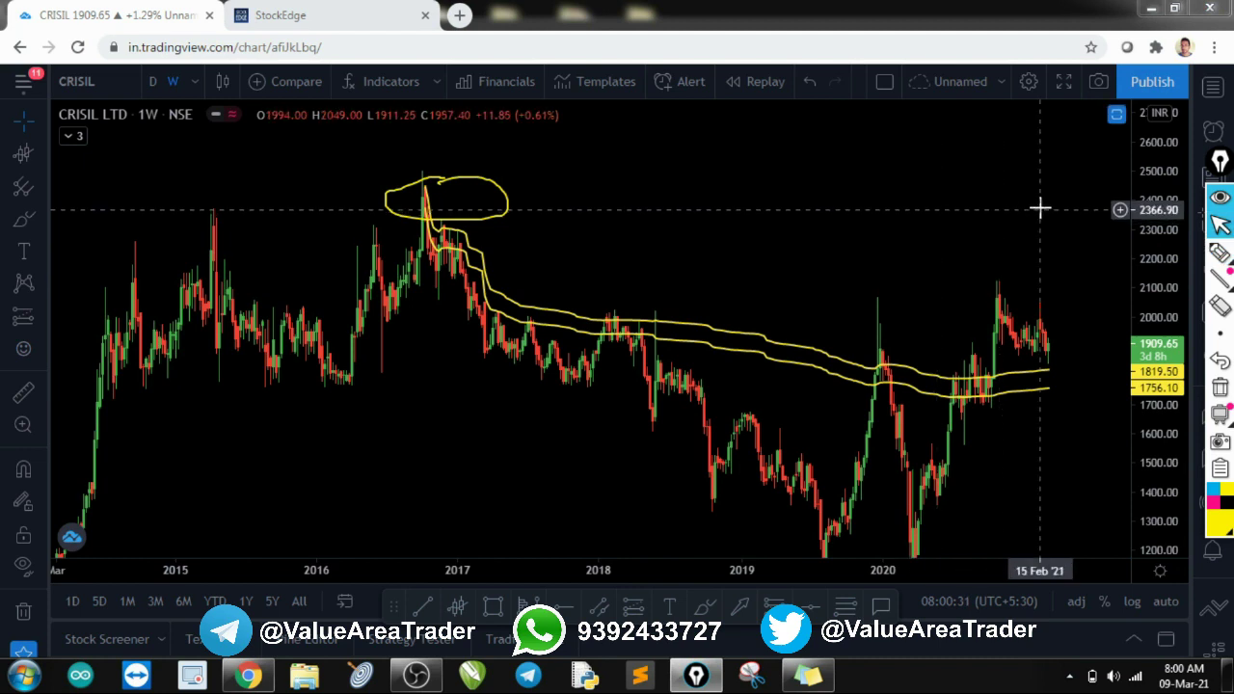
{"action": "left_click", "coordinate": [1221, 387]}
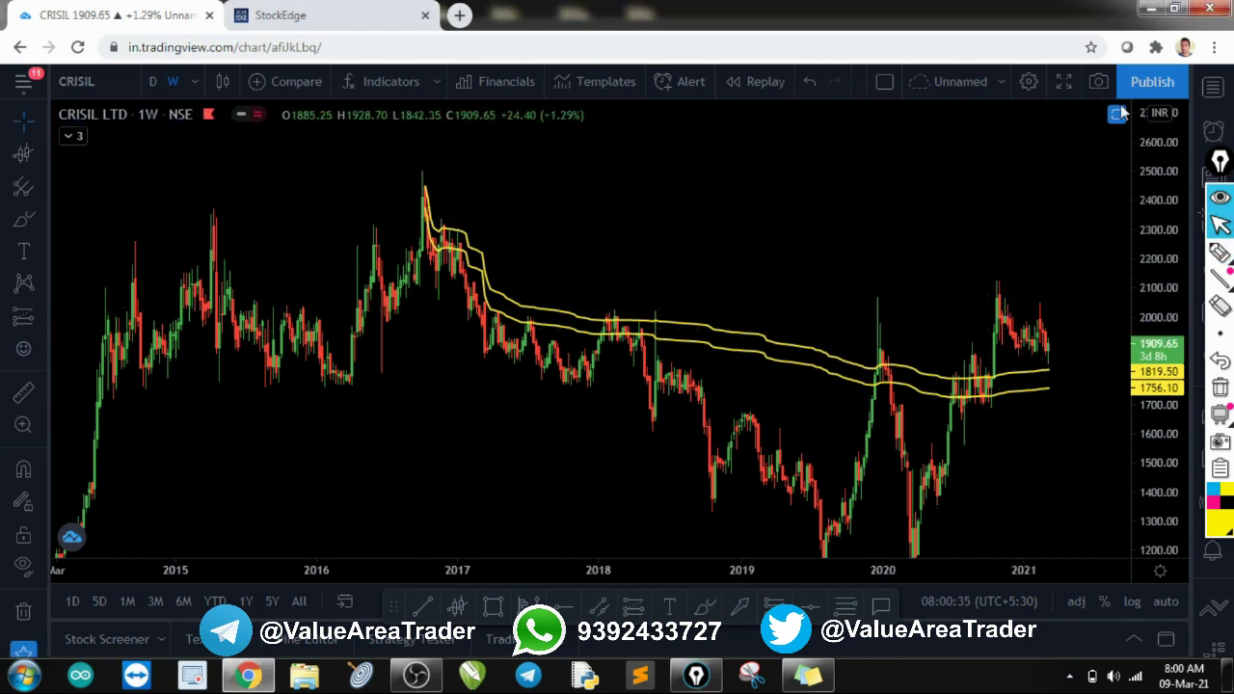
Flag CRISIL for the Red list and check its entry in the watchlist.
{"action": "left_click", "coordinate": [1214, 89]}
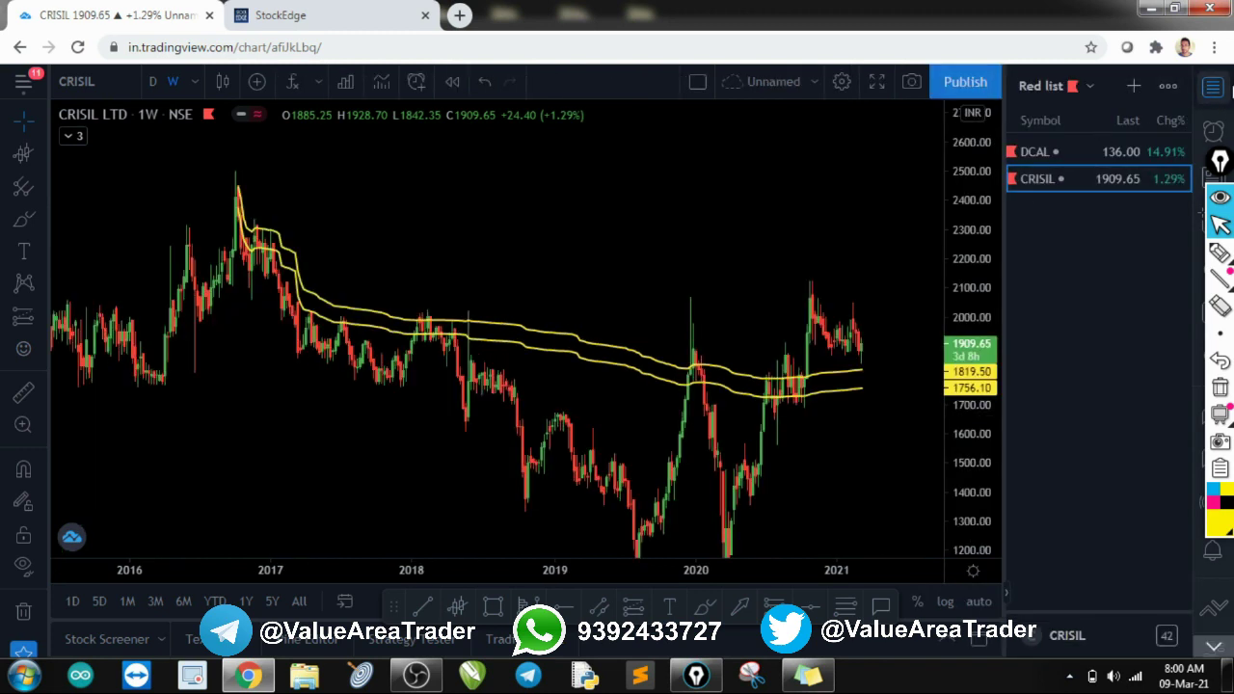
{"action": "left_click", "coordinate": [1216, 90]}
Check StockEdge's High Delivery Scans for the next stock and load the IRB Infrastructure NSE chart in TradingView.
{"action": "left_click", "coordinate": [350, 10]}
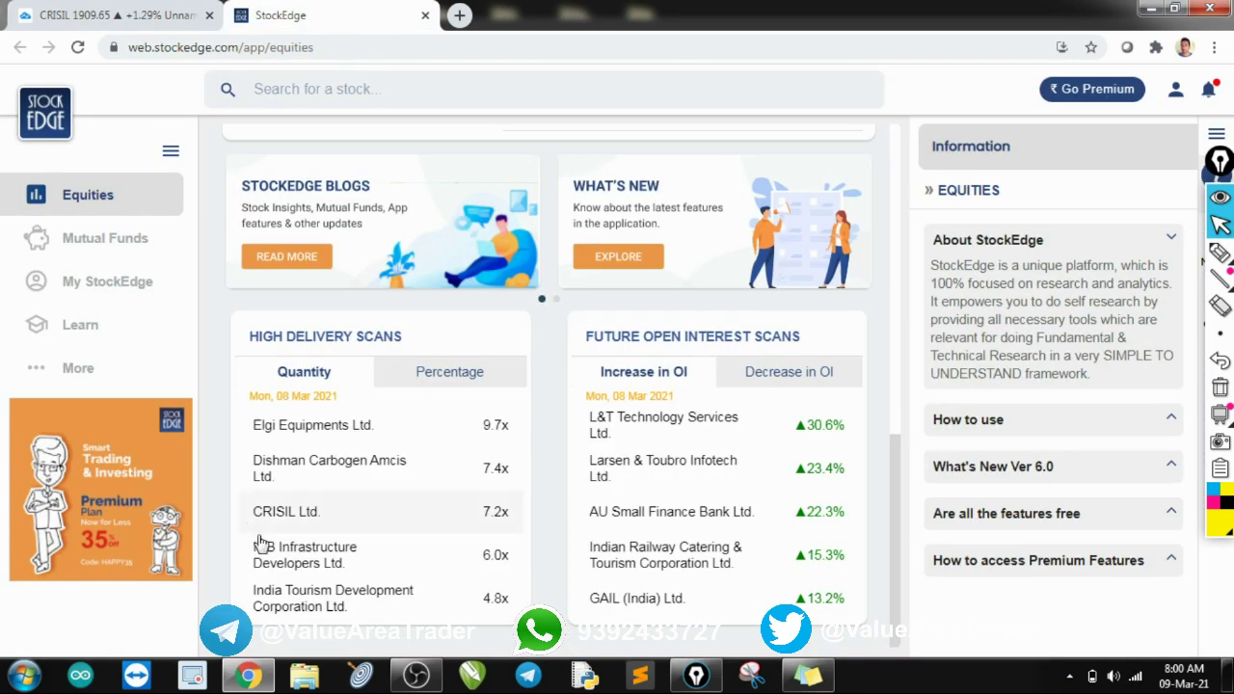
{"action": "left_click", "coordinate": [140, 12]}
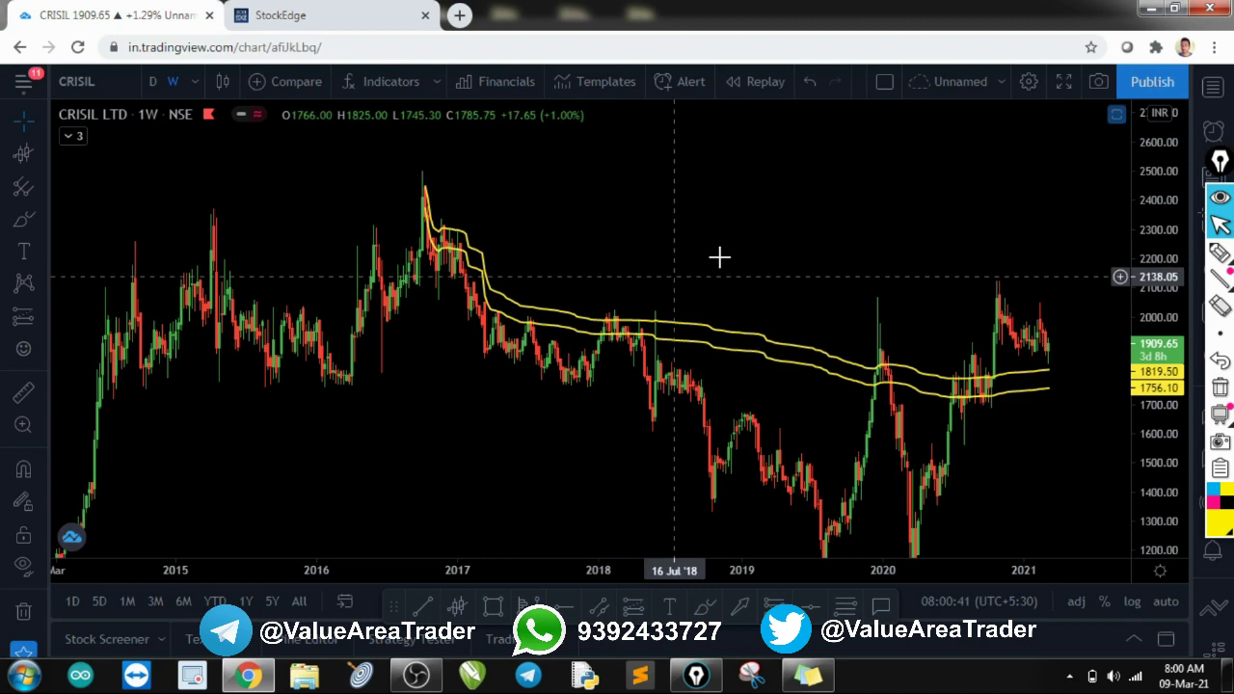
{"action": "type", "text": "IRB"}
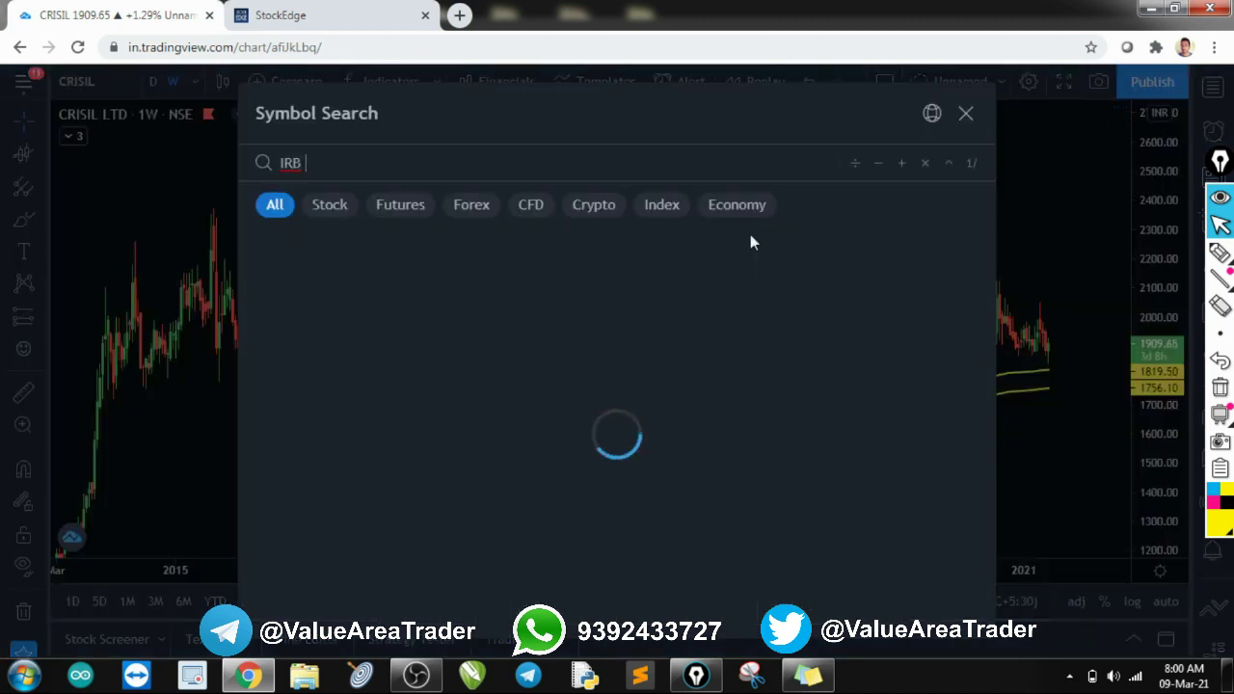
{"action": "type", "text": " IN"}
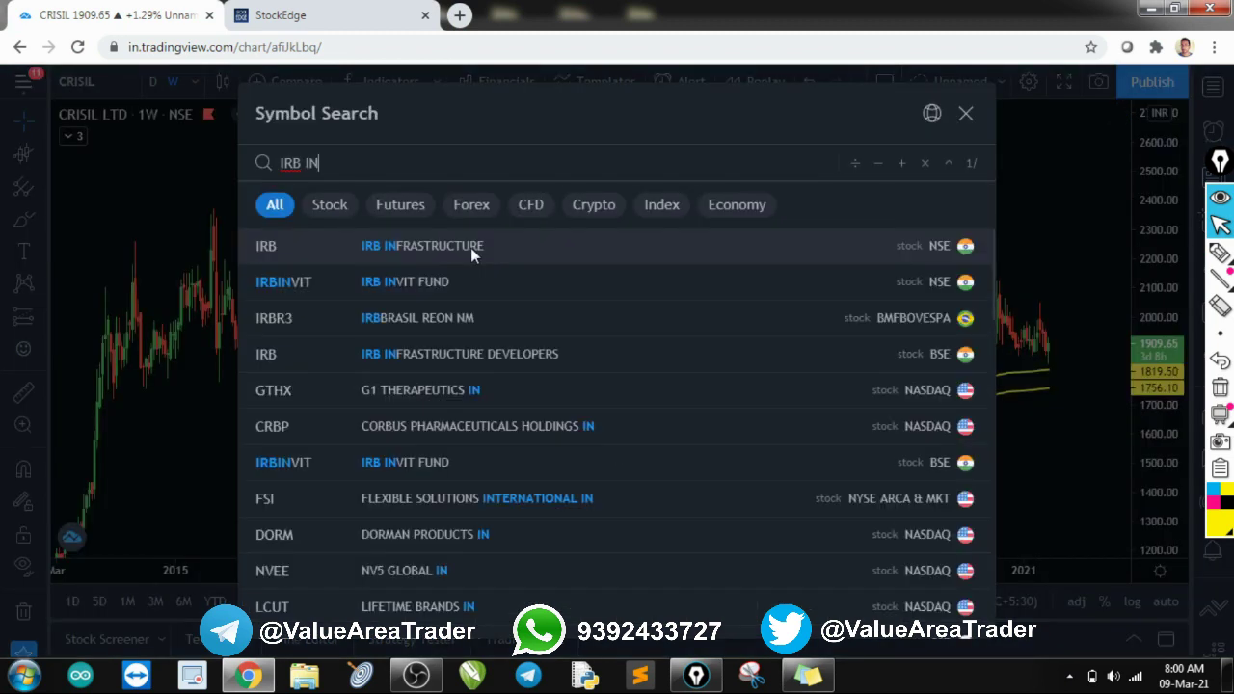
{"action": "left_click", "coordinate": [470, 248]}
Trace IRB's decline from the 2018 high and its recovery from the 2020 low with freehand strokes, and erase them.
{"action": "scroll", "coordinate": [881, 332], "scroll_direction": "up", "scroll_amount": 6}
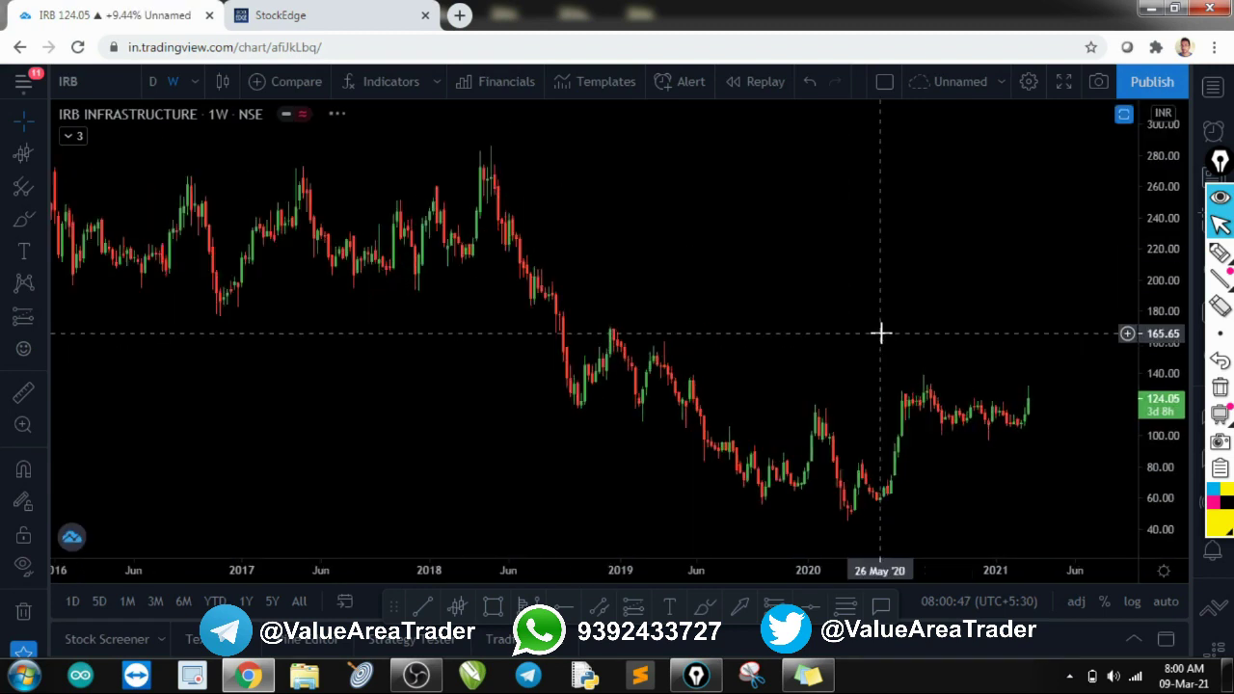
{"action": "left_click_drag", "start_coordinate": [796, 327], "coordinate": [785, 326]}
{"action": "key", "text": "ctrl+shift+3"}
{"action": "mouse_move", "coordinate": [252, 173]}
{"action": "left_mouse_down"}
{"action": "mouse_move", "coordinate": [565, 447]}
{"action": "mouse_move", "coordinate": [696, 394]}
{"action": "left_mouse_up"}
{"action": "mouse_move", "coordinate": [795, 459]}
{"action": "left_mouse_down"}
{"action": "mouse_move", "coordinate": [868, 418]}
{"action": "mouse_move", "coordinate": [987, 399]}
{"action": "left_mouse_up"}
{"action": "mouse_move", "coordinate": [199, 354]}
{"action": "left_mouse_down"}
{"action": "mouse_move", "coordinate": [629, 520]}
{"action": "mouse_move", "coordinate": [951, 496]}
{"action": "mouse_move", "coordinate": [970, 515]}
{"action": "left_mouse_up"}
{"action": "key", "text": "Escape"}
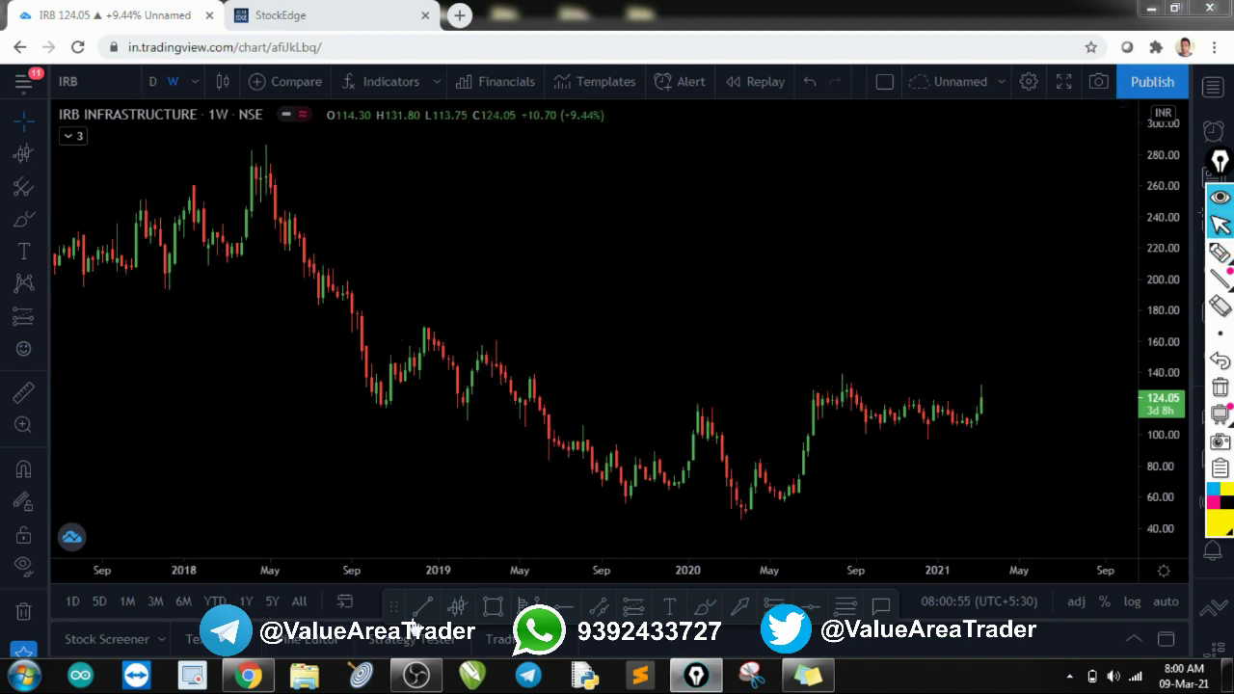
Anchor a VWAP at the 14 May '18 candle, duplicate it, and set the source of one line to High.
{"action": "left_click", "coordinate": [458, 608]}
{"action": "left_click", "coordinate": [276, 239]}
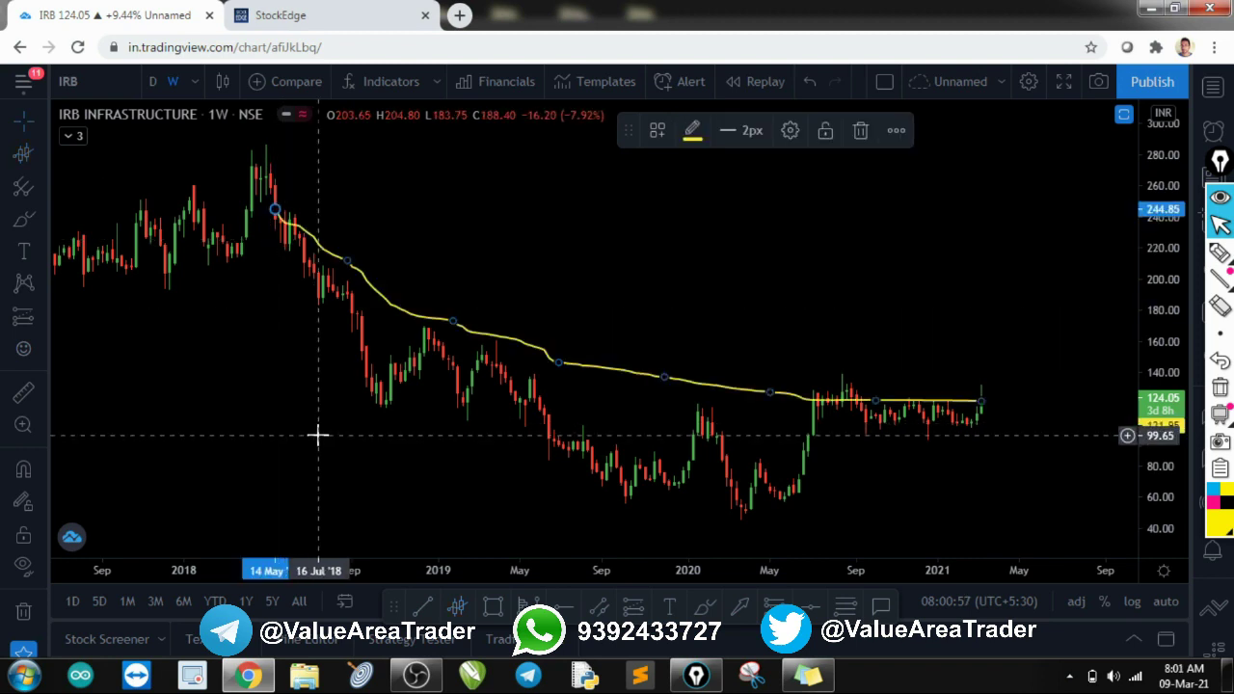
{"action": "double_click", "coordinate": [373, 287]}
{"action": "left_click", "coordinate": [586, 348]}
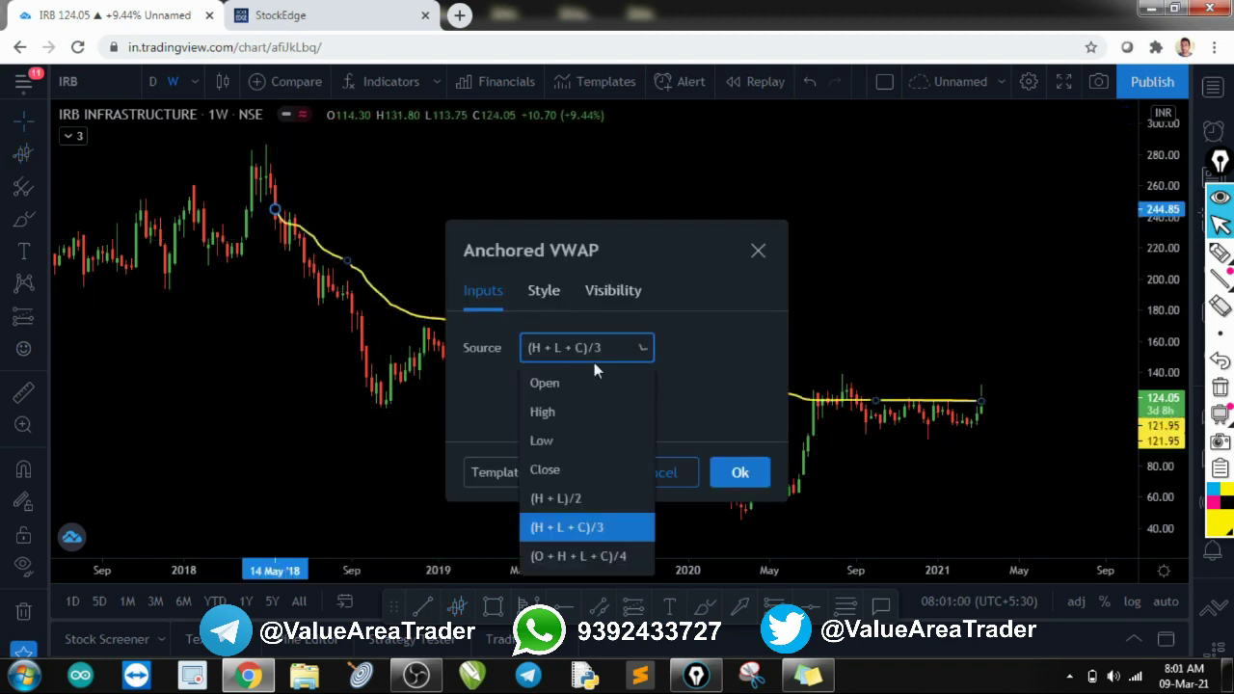
{"action": "left_click", "coordinate": [584, 412]}
{"action": "left_click", "coordinate": [738, 472]}
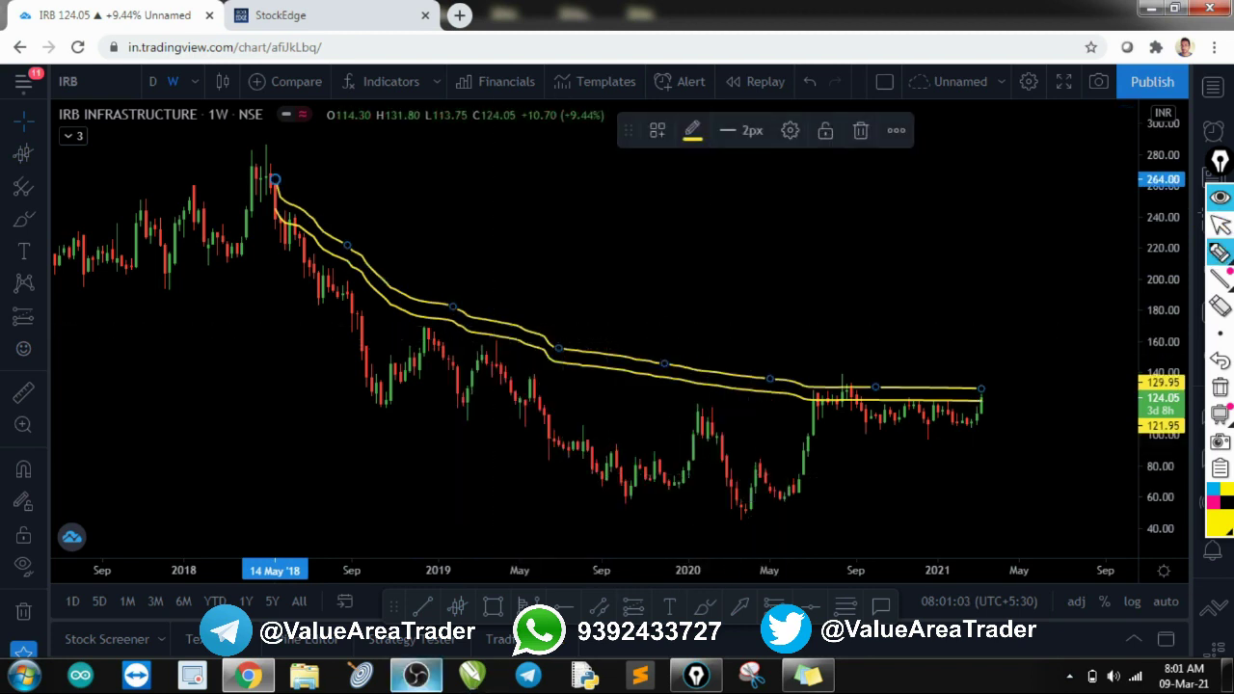
Circle IRB's approaches to the VWAP band in early 2019, spring 2019 and mid-2020, trace the base into 2021, and erase the marks.
{"action": "left_click_drag", "start_coordinate": [424, 278], "coordinate": [410, 291]}
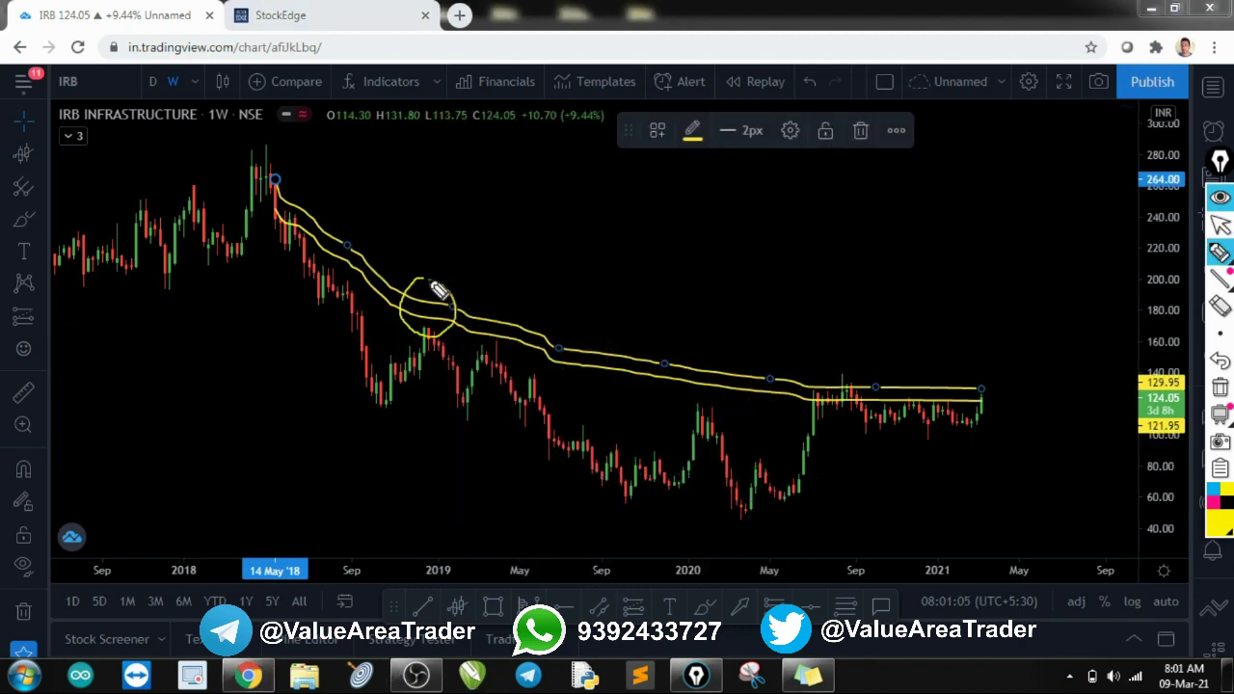
{"action": "left_click_drag", "start_coordinate": [494, 303], "coordinate": [501, 304]}
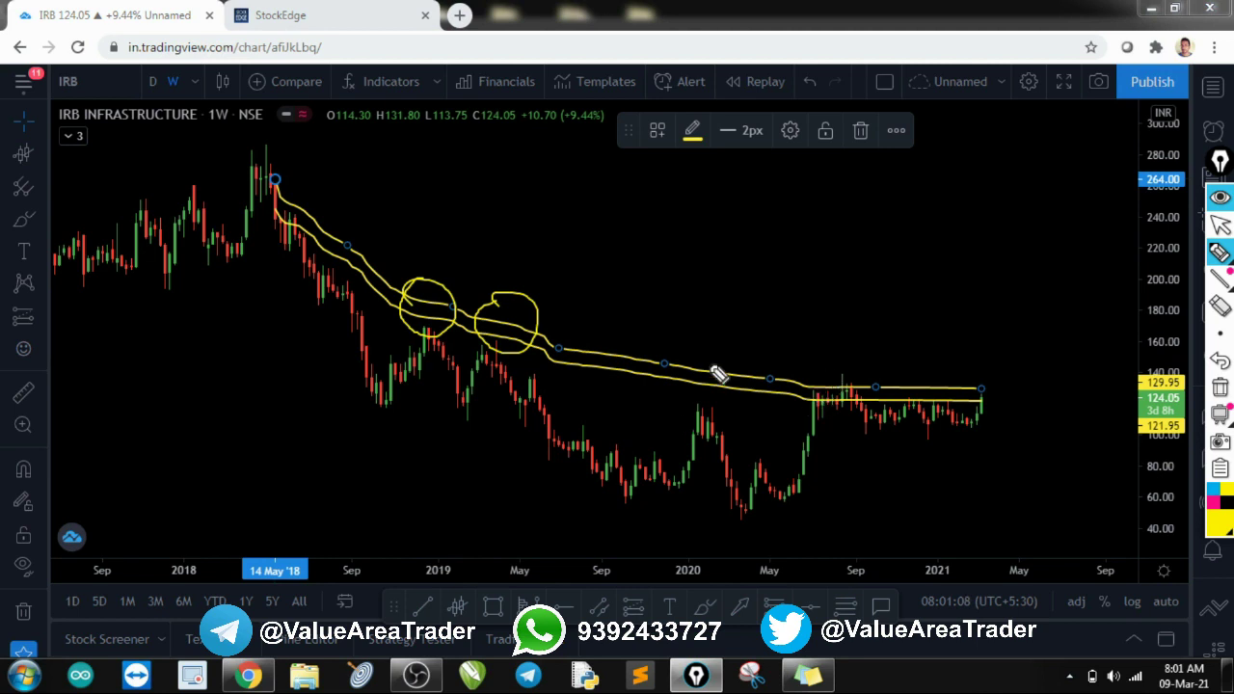
{"action": "mouse_move", "coordinate": [831, 353]}
{"action": "left_mouse_down"}
{"action": "mouse_move", "coordinate": [805, 389]}
{"action": "mouse_move", "coordinate": [920, 413]}
{"action": "left_mouse_up"}
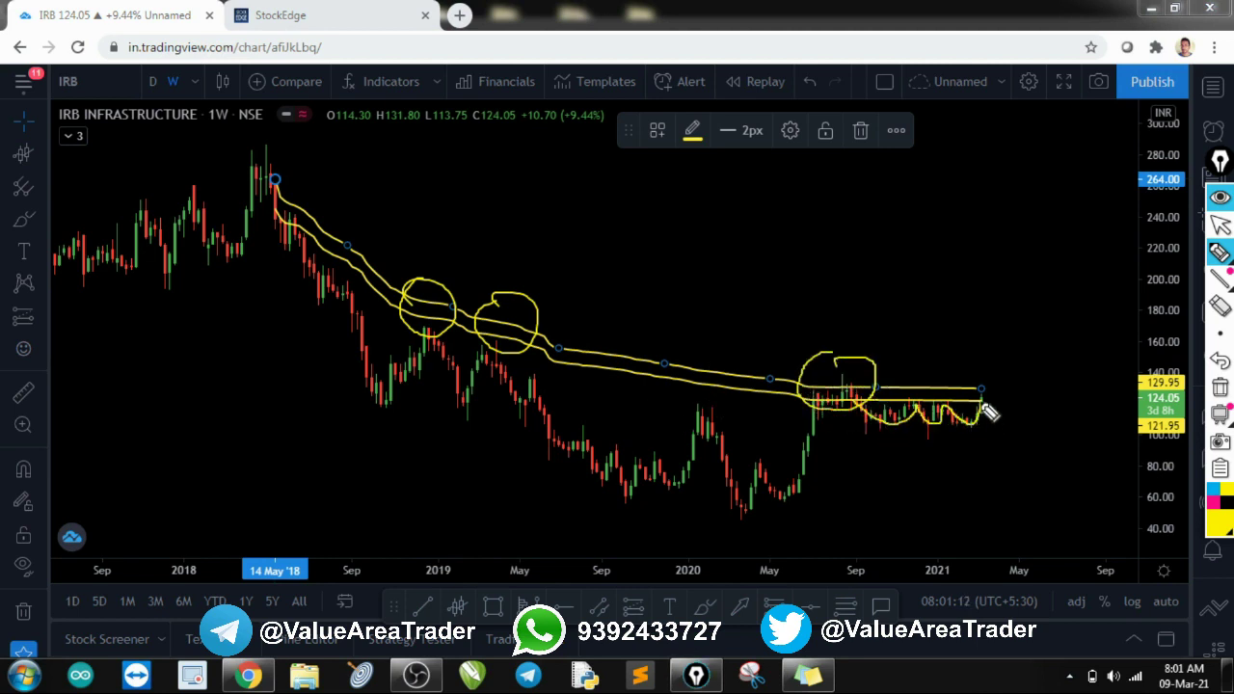
{"action": "key", "text": "ctrl+shift+7"}
{"action": "key", "text": "ctrl+shift+2"}
Sketch a breakout above IRB's VWAP band, extend both lines forward, draw a pullback into the band and a rebound, and erase the sketch.
{"action": "left_click_drag", "start_coordinate": [976, 492], "coordinate": [983, 436]}
{"action": "scroll", "coordinate": [940, 425], "scroll_direction": "up", "scroll_amount": 2}
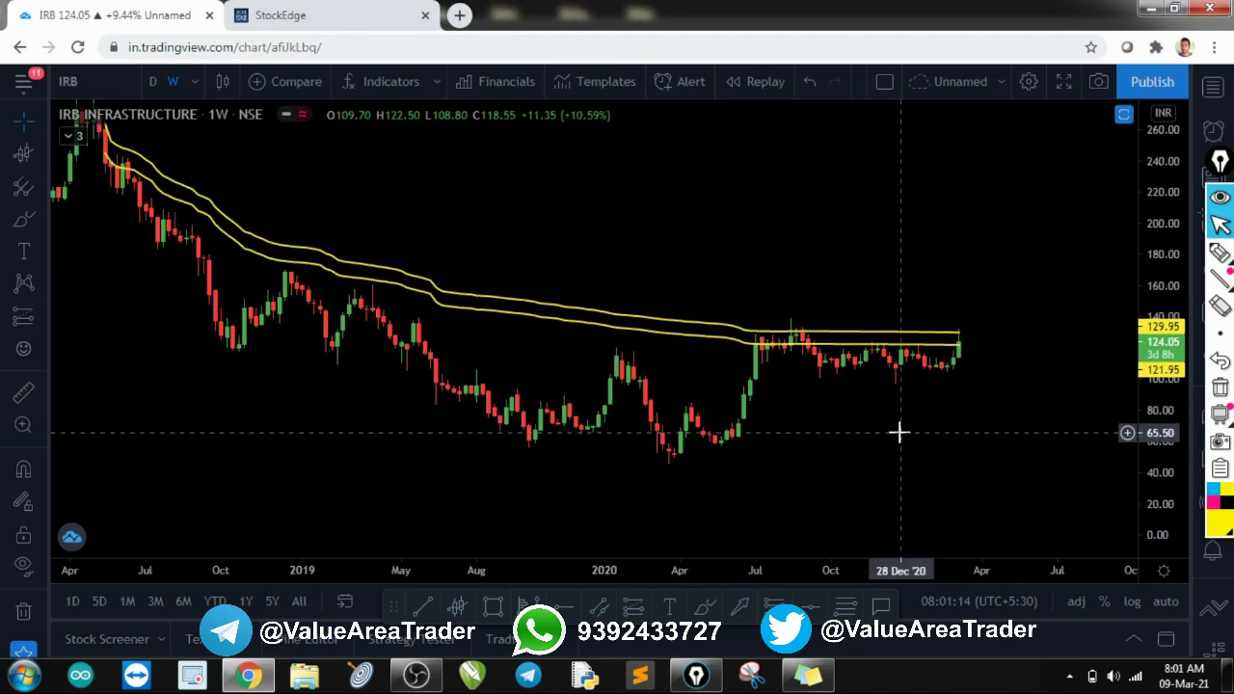
{"action": "scroll", "coordinate": [898, 433], "scroll_direction": "up", "scroll_amount": 5}
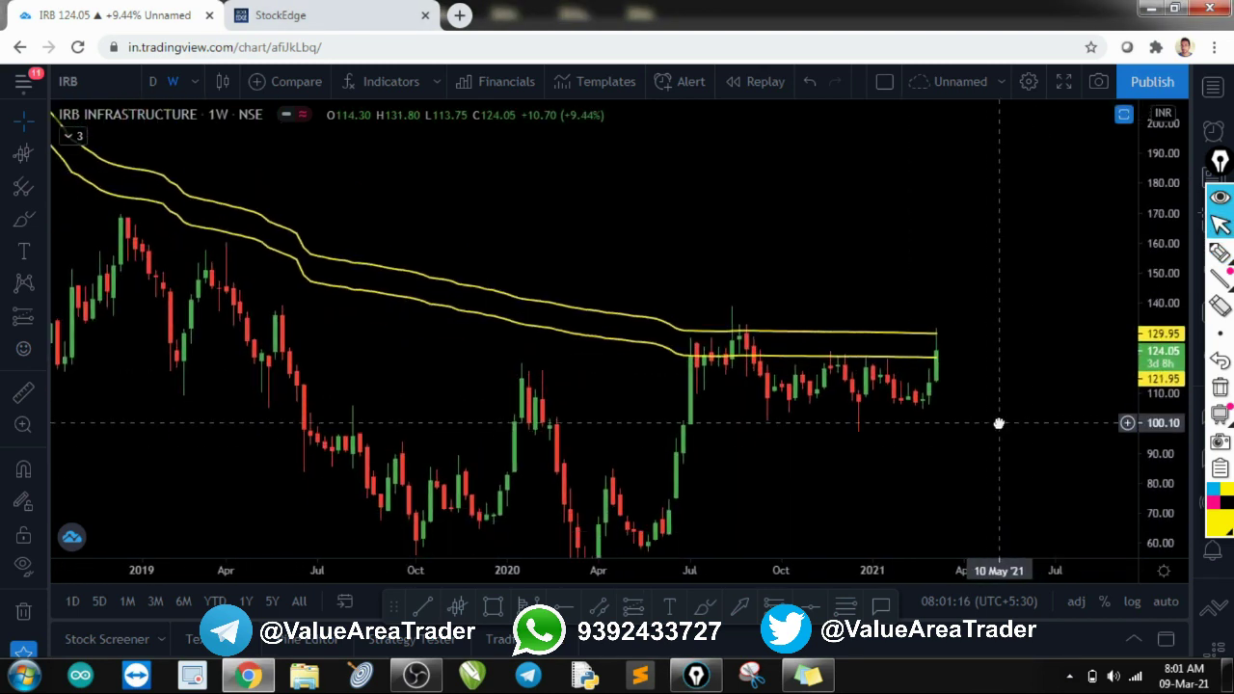
{"action": "scroll", "coordinate": [940, 439], "scroll_direction": "up", "scroll_amount": 2}
{"action": "left_click_drag", "start_coordinate": [921, 446], "coordinate": [927, 466]}
{"action": "scroll", "coordinate": [934, 446], "scroll_direction": "down", "scroll_amount": 2}
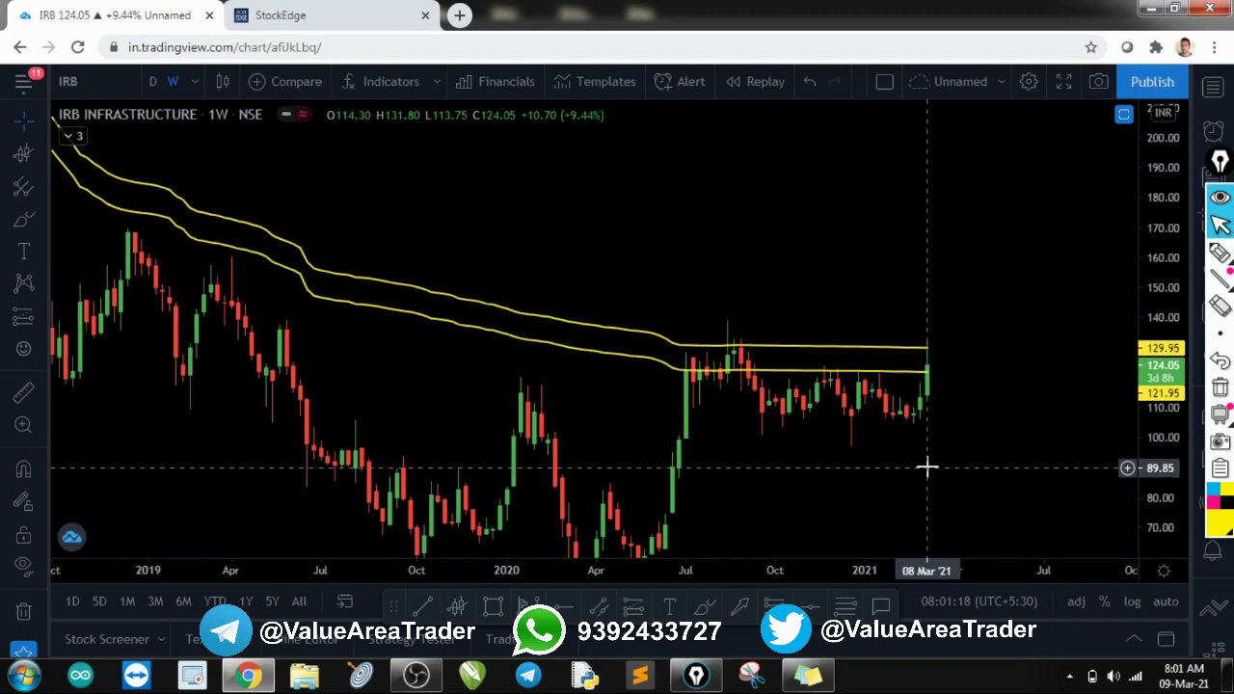
{"action": "key", "text": "ctrl+shift+3"}
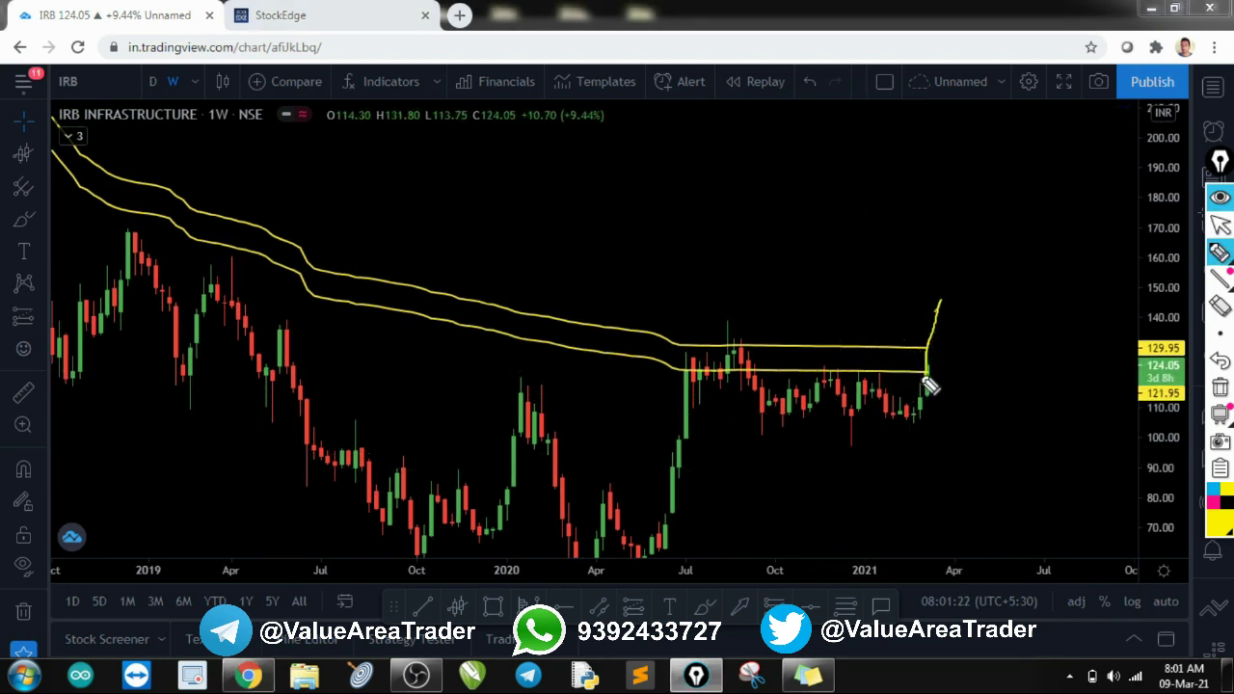
{"action": "mouse_move", "coordinate": [928, 386]}
{"action": "left_mouse_down"}
{"action": "mouse_move", "coordinate": [941, 342]}
{"action": "mouse_move", "coordinate": [968, 337]}
{"action": "left_mouse_up"}
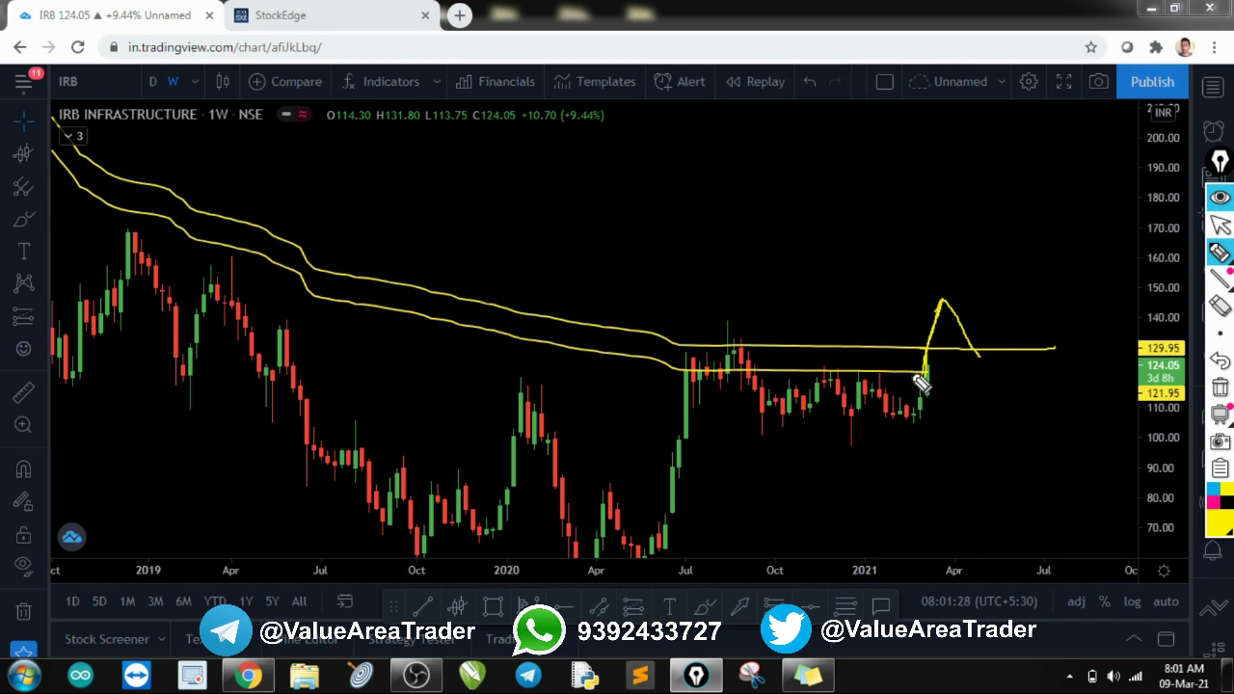
{"action": "left_click_drag", "start_coordinate": [922, 375], "coordinate": [1084, 376]}
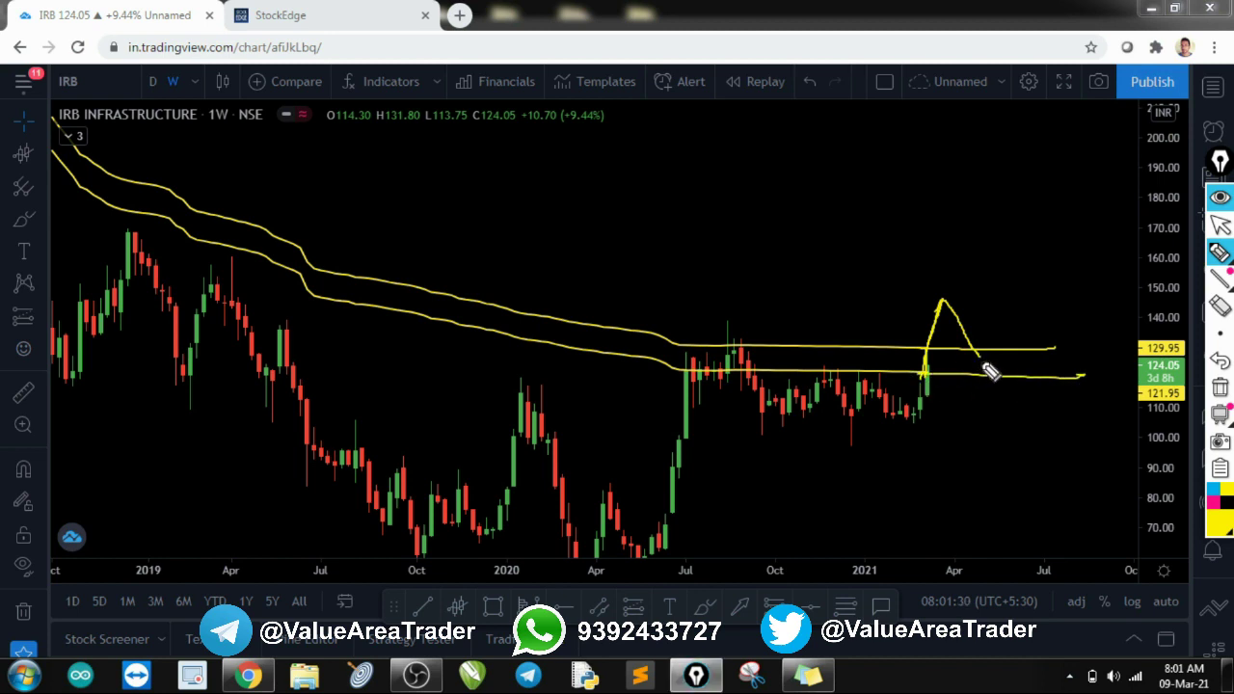
{"action": "left_click_drag", "start_coordinate": [989, 367], "coordinate": [1008, 292]}
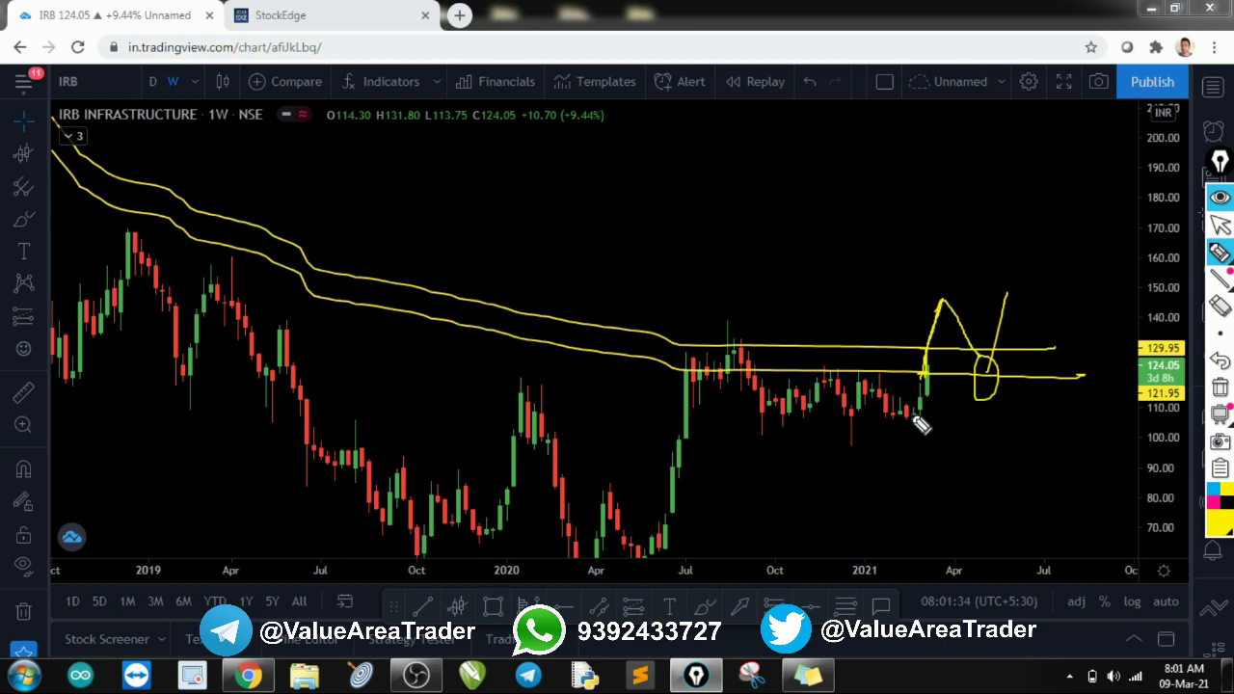
{"action": "key", "text": "ctrl+shift+6"}
{"action": "key", "text": "ctrl+shift+2"}
Show IRB's price history from 2018 onward and flag the stock for the Red list.
{"action": "left_click_drag", "start_coordinate": [861, 470], "coordinate": [896, 479]}
{"action": "scroll", "coordinate": [911, 480], "scroll_direction": "down", "scroll_amount": 3}
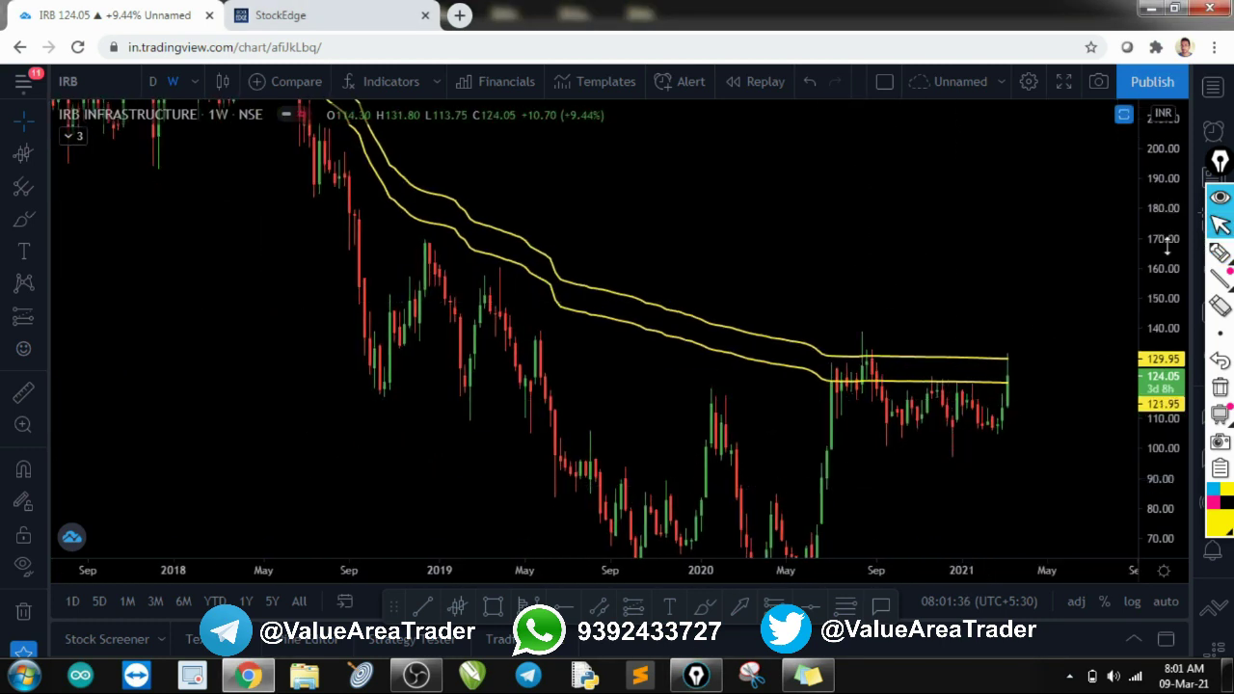
{"action": "left_click_drag", "start_coordinate": [1167, 246], "coordinate": [1164, 456]}
{"action": "scroll", "coordinate": [984, 427], "scroll_direction": "down", "scroll_amount": 2}
{"action": "scroll", "coordinate": [922, 439], "scroll_direction": "up", "scroll_amount": 2}
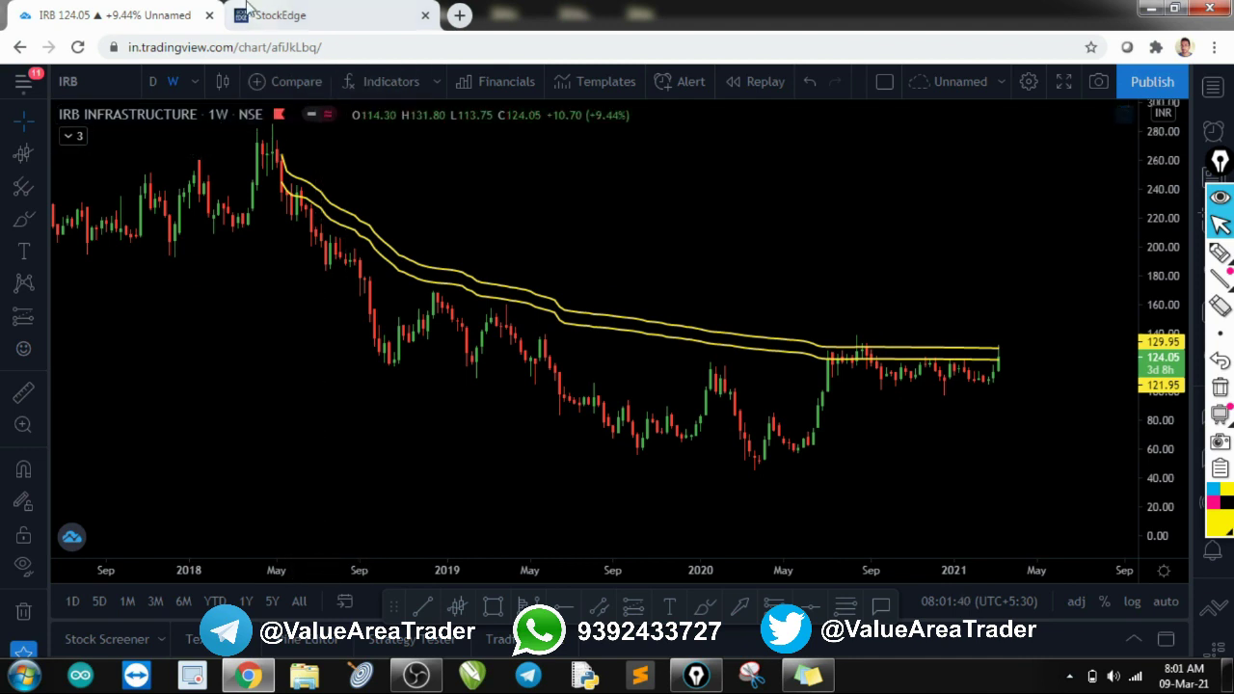
Show StockEdge's high delivery scans by percentage, and open the top-listed stock, Kansai Nerolac, on the TradingView chart.
{"action": "left_click", "coordinate": [321, 15]}
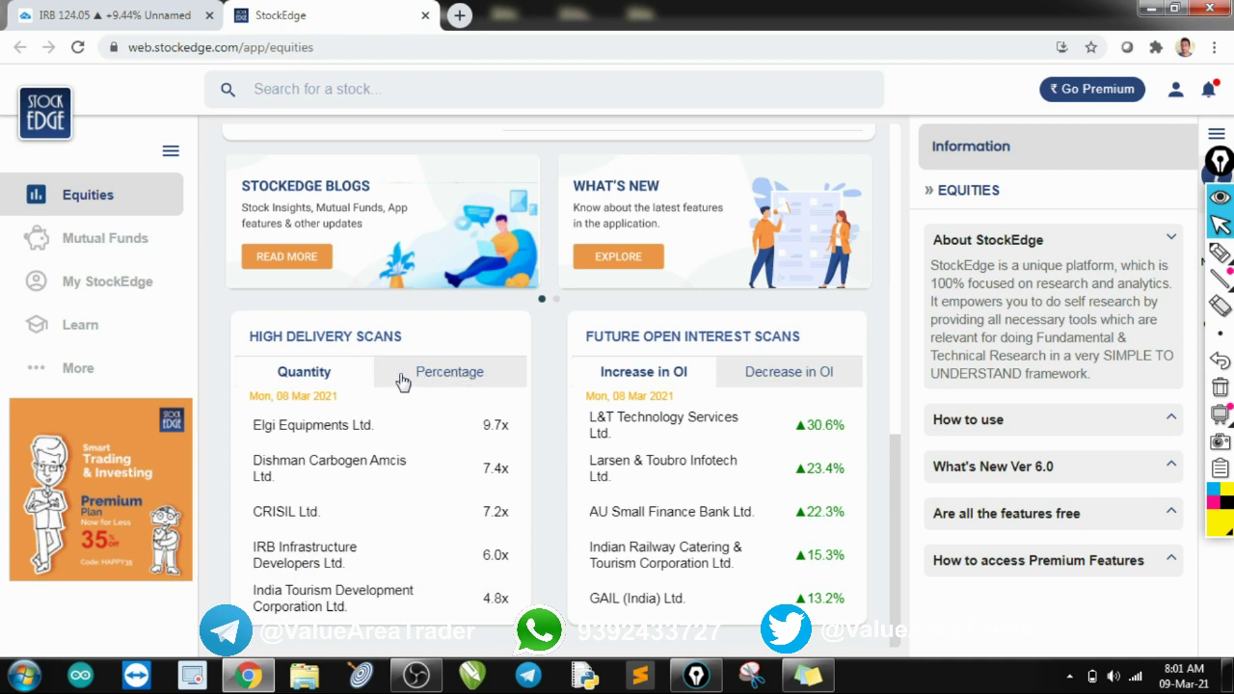
{"action": "left_click", "coordinate": [450, 380]}
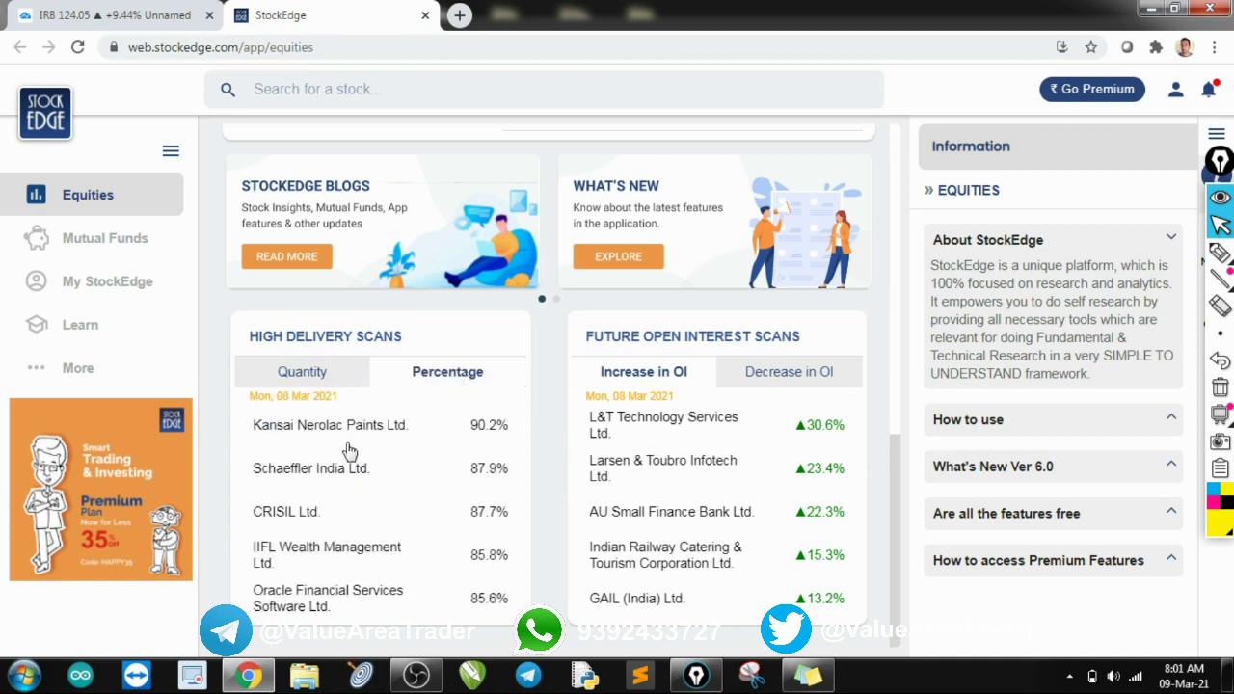
{"action": "left_click", "coordinate": [79, 12]}
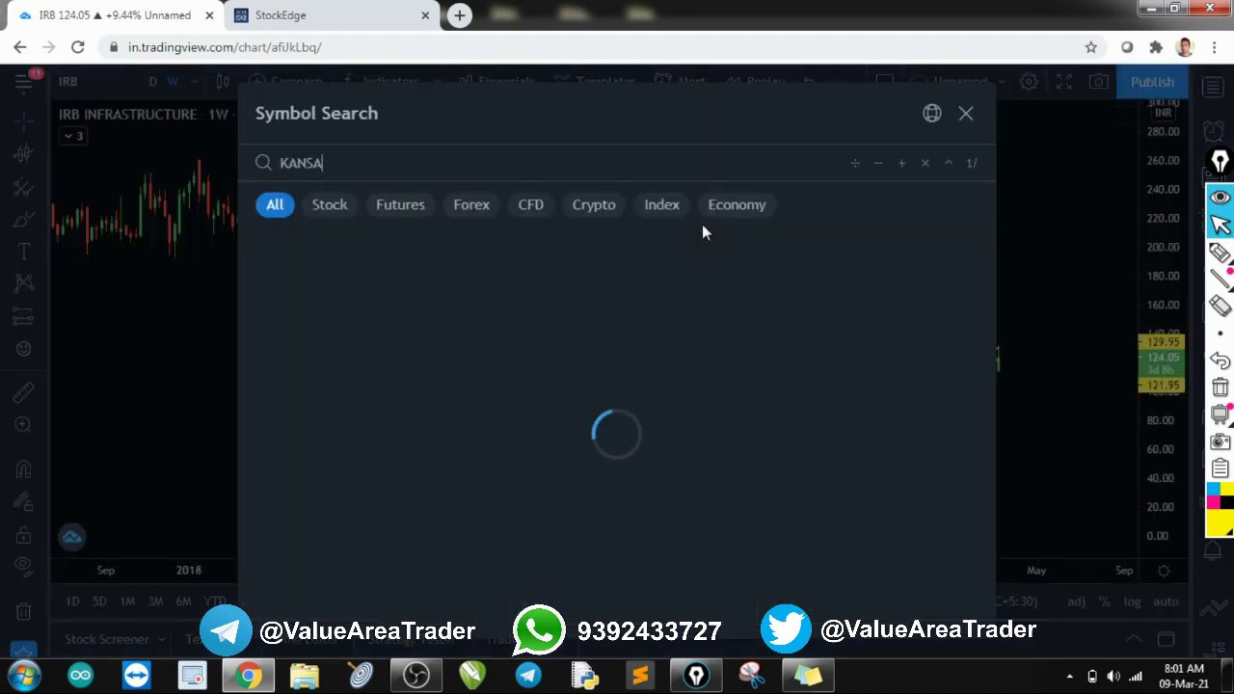
{"action": "type", "text": "I"}
{"action": "left_click", "coordinate": [549, 245]}
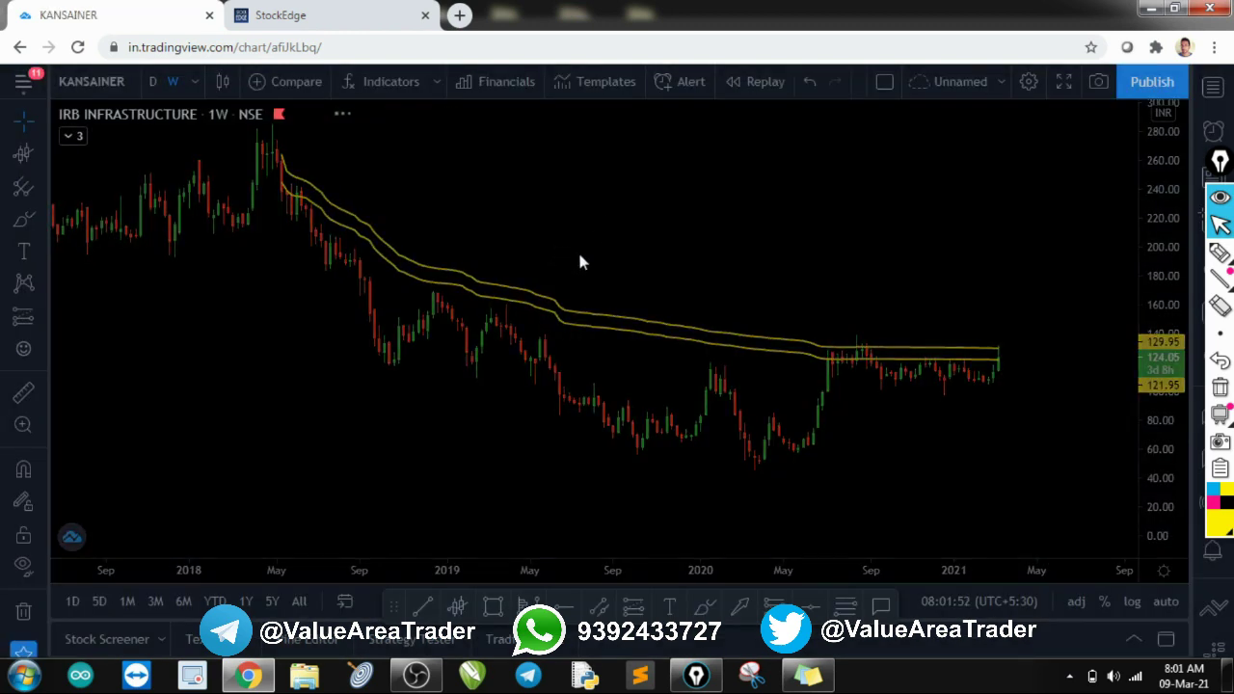
Show Kansai Nerolac's weekly history from 2017 onward and trace a wavy line along the green resistance zone from 2018 past 2021.
{"action": "scroll", "coordinate": [882, 230], "scroll_direction": "down", "scroll_amount": 3}
{"action": "left_click_drag", "start_coordinate": [875, 234], "coordinate": [832, 286]}
{"action": "scroll", "coordinate": [815, 287], "scroll_direction": "up", "scroll_amount": 2}
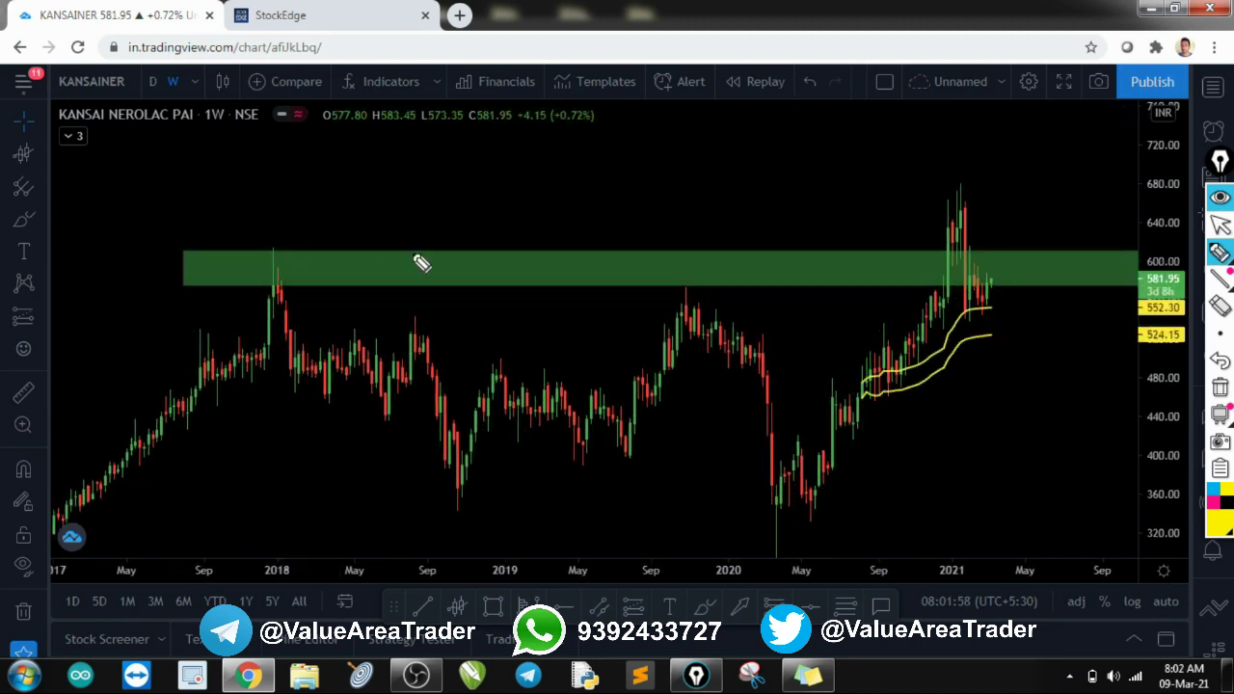
{"action": "mouse_move", "coordinate": [215, 280]}
{"action": "left_mouse_down"}
{"action": "mouse_move", "coordinate": [623, 266]}
{"action": "mouse_move", "coordinate": [1086, 271]}
{"action": "left_mouse_up"}
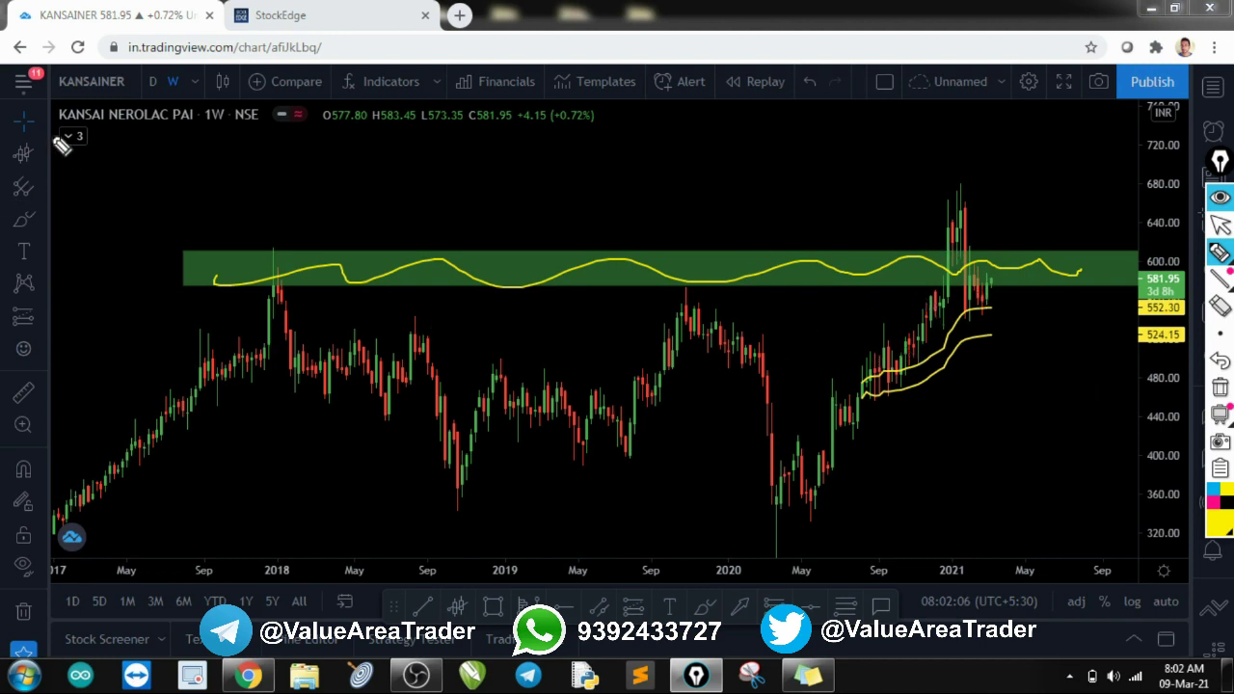
Check StockEdge's percentage list for the next stock, open Schaeffler India's chart in TradingView, and show its price history from 2018 onward.
{"action": "left_click", "coordinate": [298, 19]}
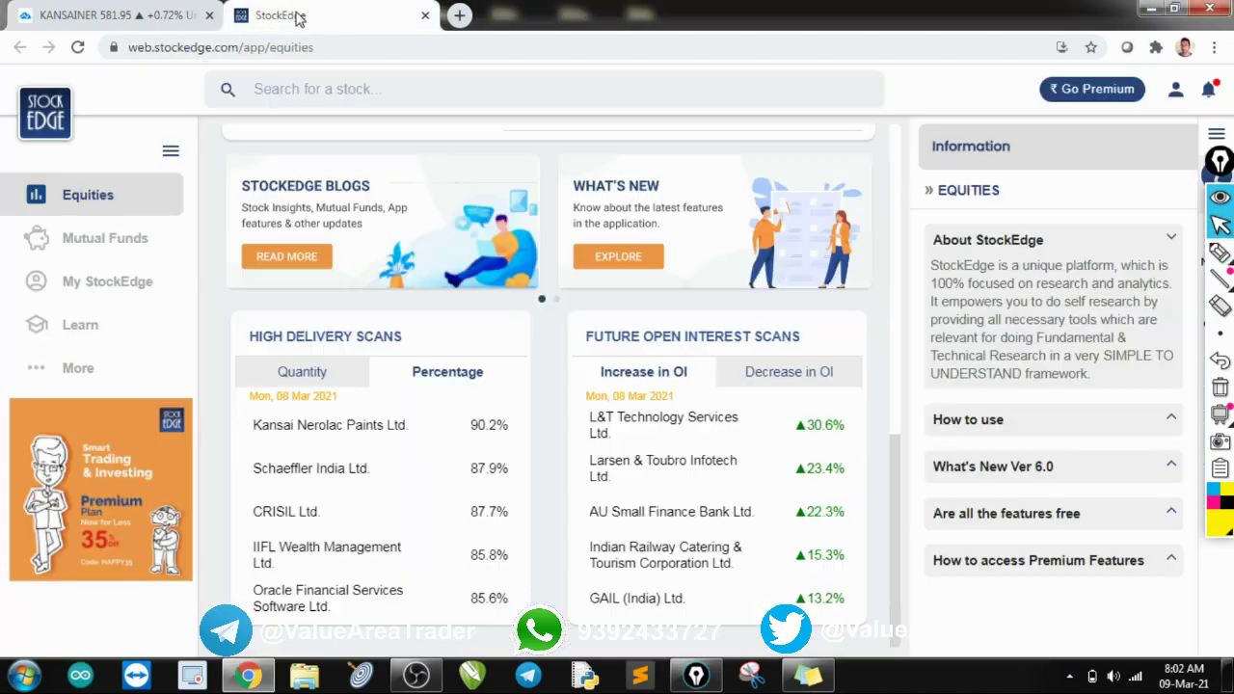
{"action": "left_click", "coordinate": [86, 14]}
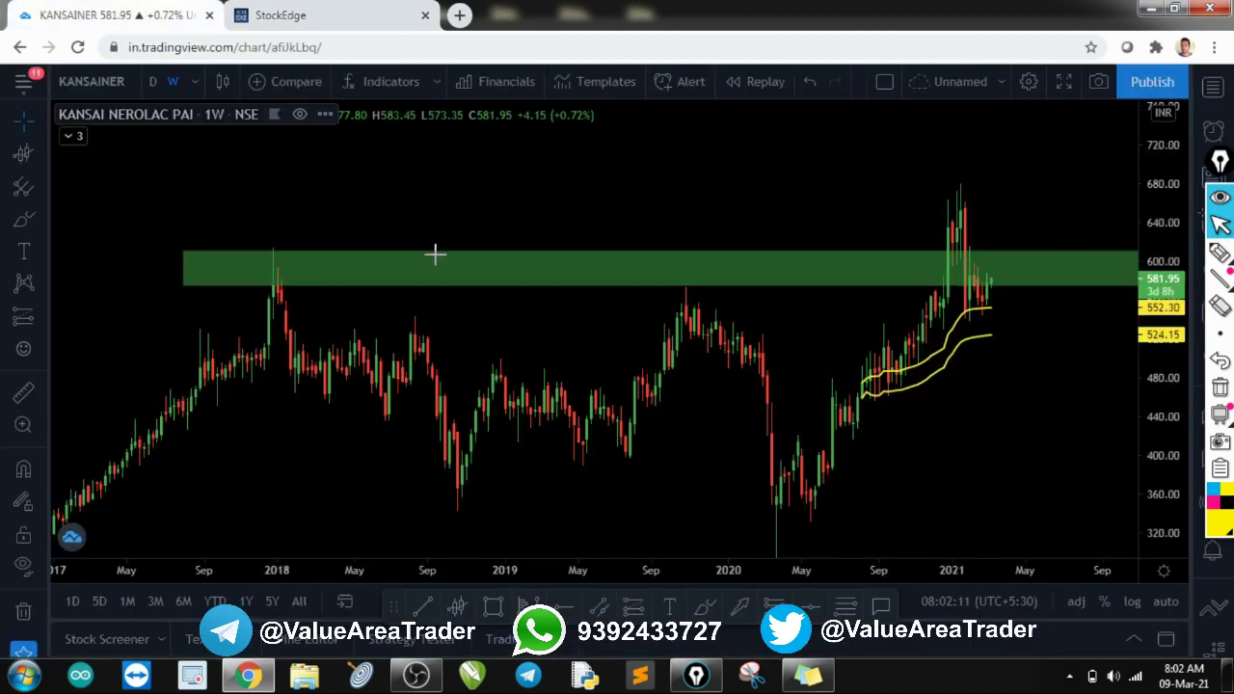
{"action": "type", "text": "schaeffl"}
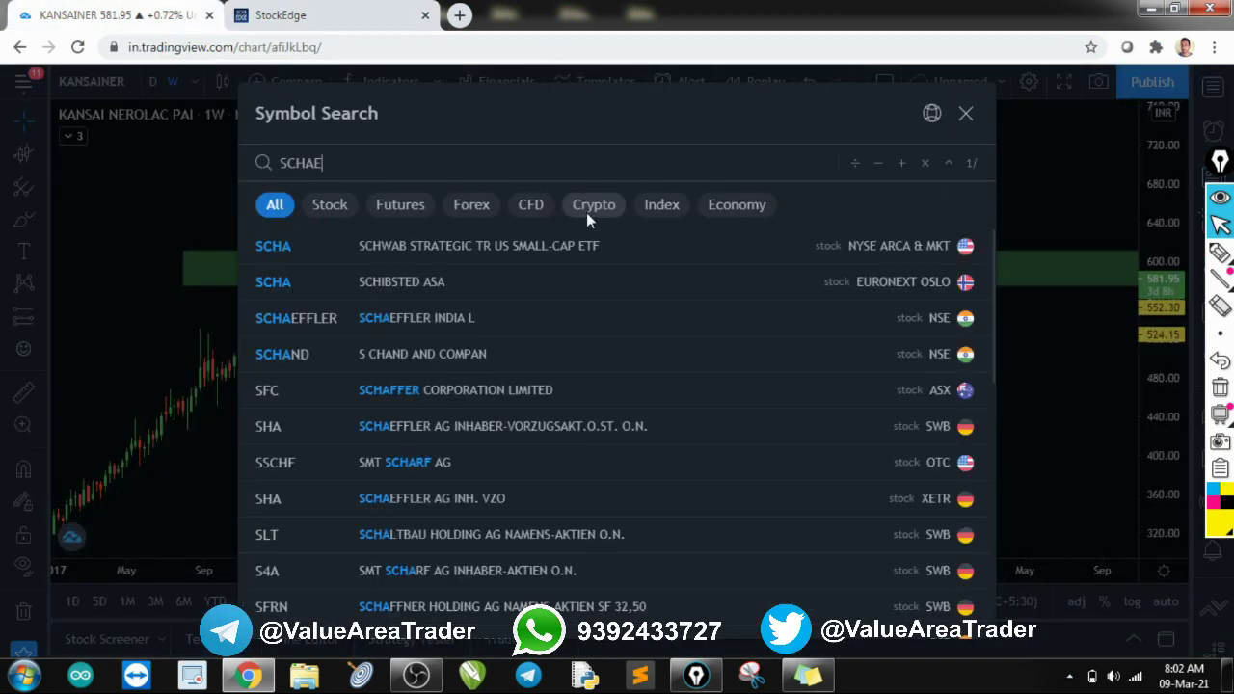
{"action": "left_click", "coordinate": [528, 246]}
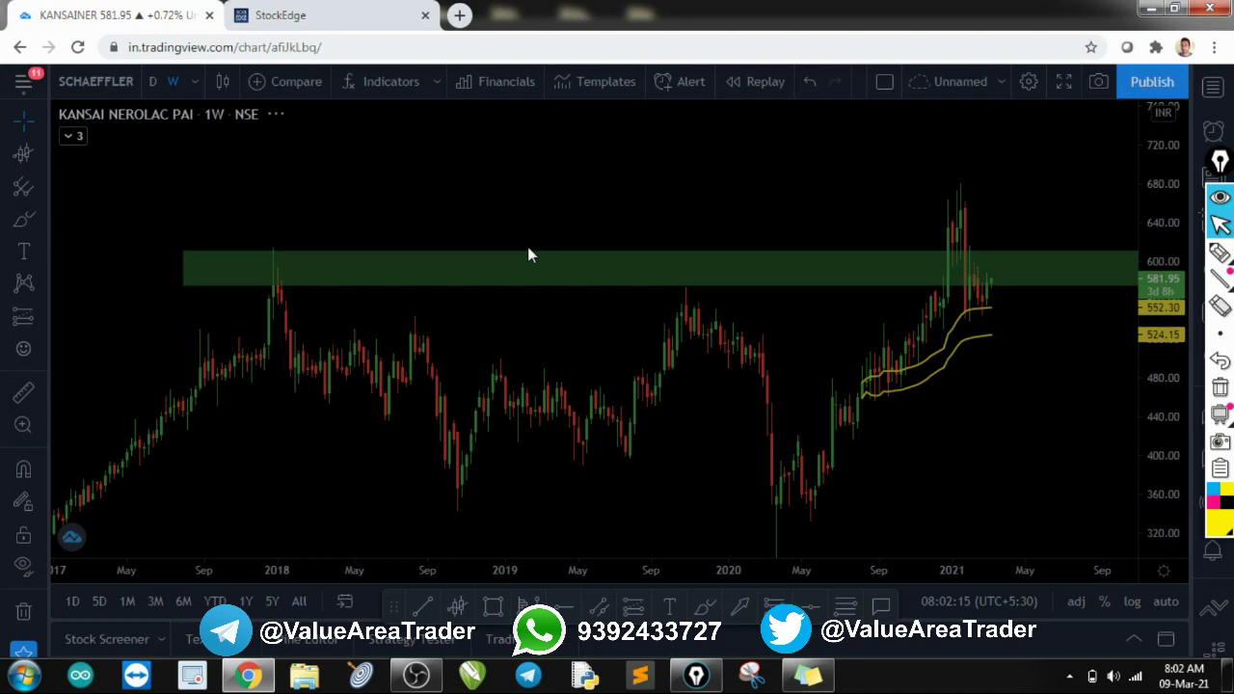
{"action": "scroll", "coordinate": [704, 265], "scroll_direction": "up", "scroll_amount": 1}
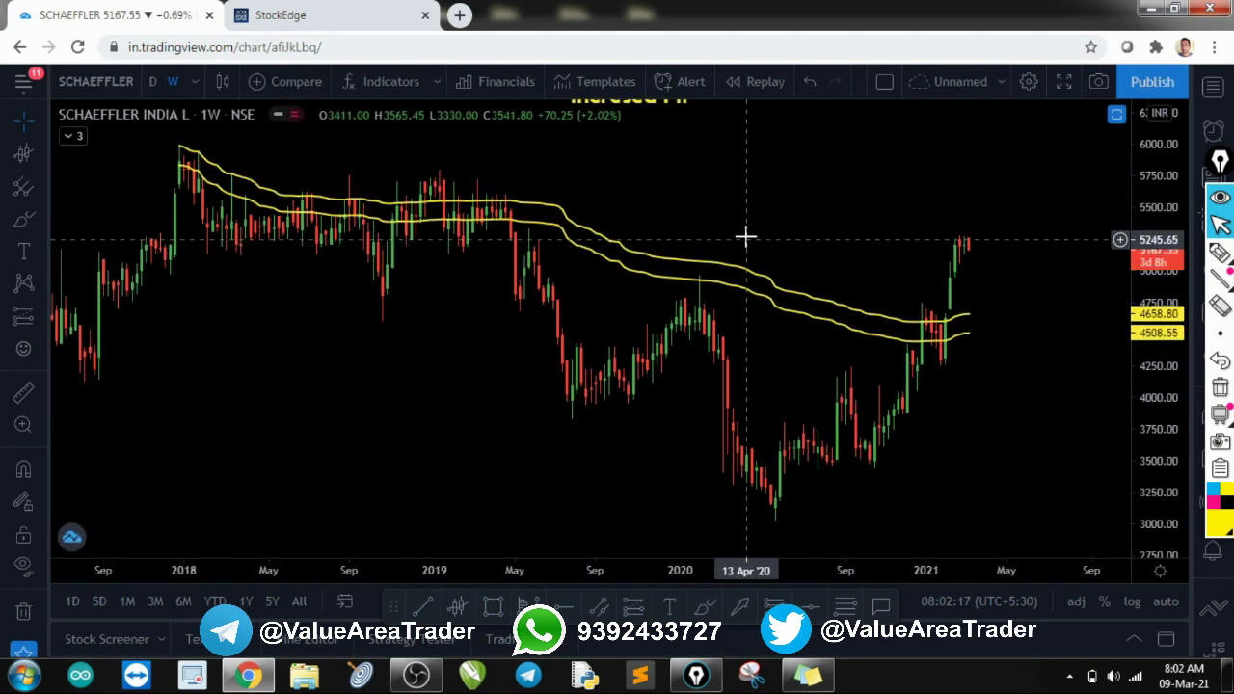
{"action": "left_click_drag", "start_coordinate": [750, 232], "coordinate": [750, 310]}
{"action": "scroll", "coordinate": [777, 341], "scroll_direction": "up", "scroll_amount": 1}
Circle Schaeffler's tests of the VWAP band from early 2018 through early 2020, and erase the marks.
{"action": "key", "text": "ctrl+shift+p"}
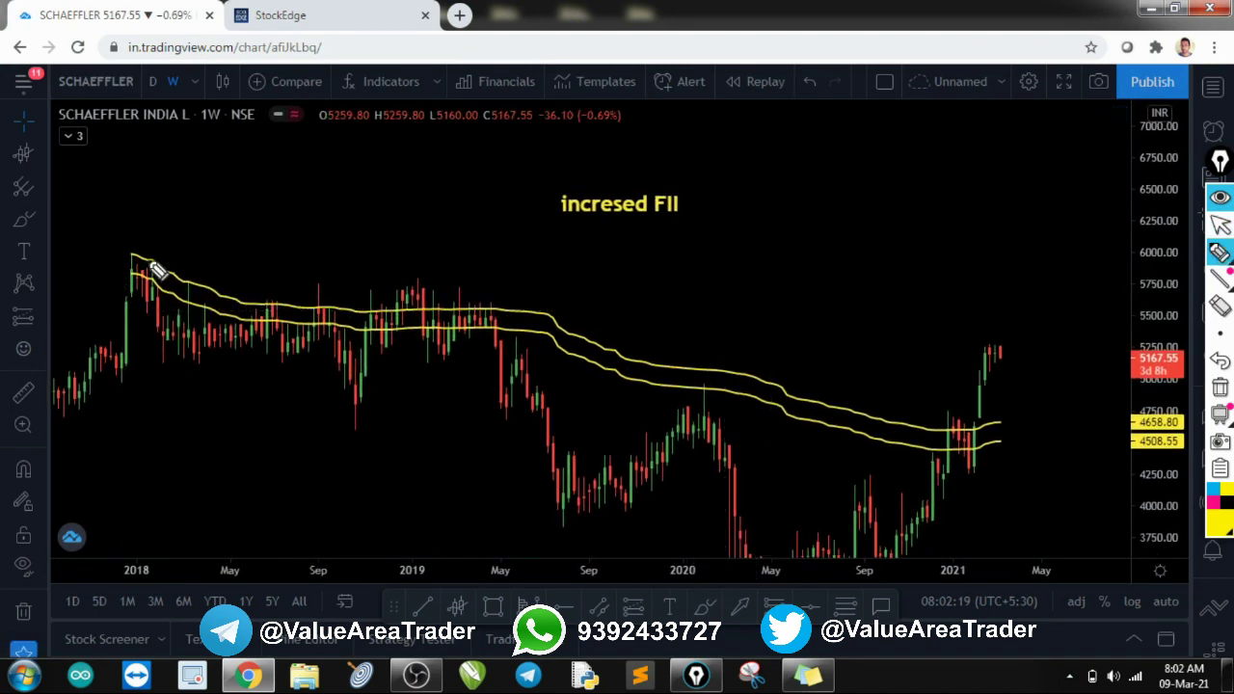
{"action": "mouse_move", "coordinate": [157, 268]}
{"action": "left_mouse_down"}
{"action": "mouse_move", "coordinate": [165, 248]}
{"action": "mouse_move", "coordinate": [165, 295]}
{"action": "mouse_move", "coordinate": [255, 314]}
{"action": "mouse_move", "coordinate": [392, 324]}
{"action": "mouse_move", "coordinate": [393, 293]}
{"action": "left_mouse_up"}
{"action": "mouse_move", "coordinate": [315, 289]}
{"action": "left_mouse_down"}
{"action": "mouse_move", "coordinate": [408, 276]}
{"action": "mouse_move", "coordinate": [454, 308]}
{"action": "mouse_move", "coordinate": [497, 316]}
{"action": "mouse_move", "coordinate": [482, 306]}
{"action": "left_mouse_up"}
{"action": "left_click_drag", "start_coordinate": [705, 366], "coordinate": [711, 369]}
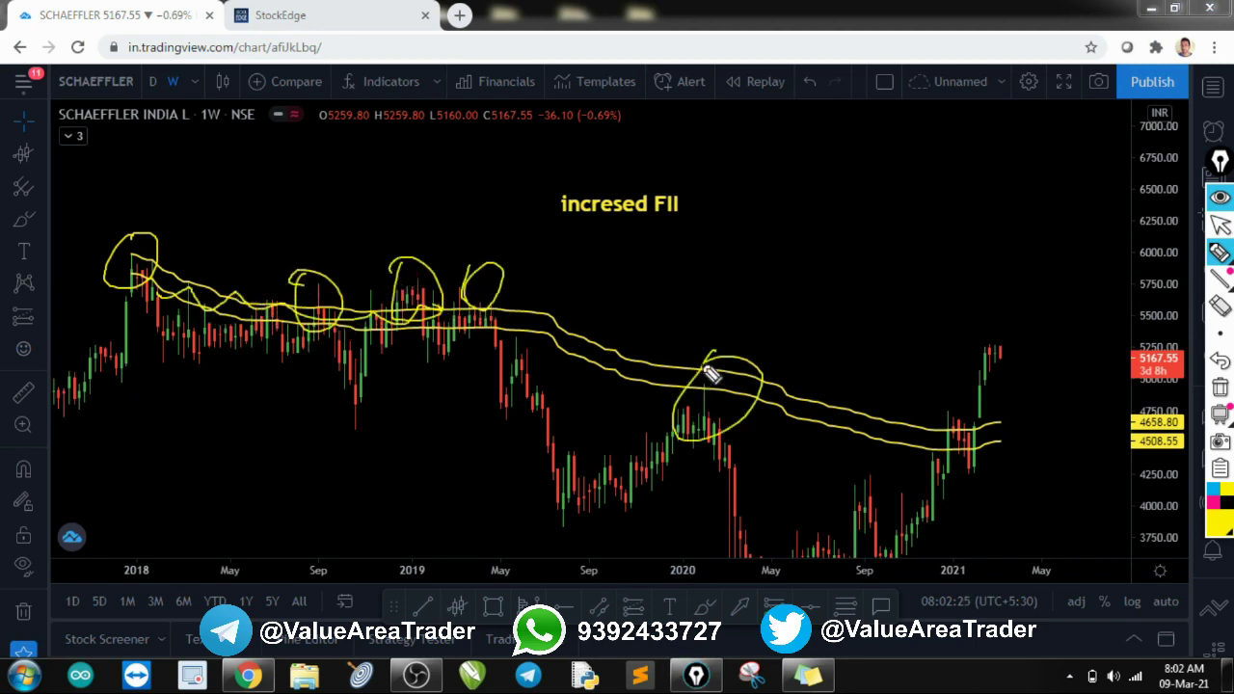
{"action": "mouse_move", "coordinate": [738, 247]}
{"action": "left_mouse_down"}
{"action": "mouse_move", "coordinate": [803, 270]}
{"action": "mouse_move", "coordinate": [763, 353]}
{"action": "left_mouse_up"}
{"action": "key", "text": "ctrl+shift+7"}
Circle Schaeffler's early-2021 breakout candle above the VWAP band, underline the lower VWAP line, and erase the marks.
{"action": "mouse_move", "coordinate": [947, 424]}
{"action": "left_mouse_down"}
{"action": "mouse_move", "coordinate": [964, 462]}
{"action": "mouse_move", "coordinate": [945, 418]}
{"action": "mouse_move", "coordinate": [976, 459]}
{"action": "mouse_move", "coordinate": [983, 413]}
{"action": "mouse_move", "coordinate": [984, 479]}
{"action": "mouse_move", "coordinate": [982, 395]}
{"action": "mouse_move", "coordinate": [986, 427]}
{"action": "mouse_move", "coordinate": [978, 419]}
{"action": "left_mouse_up"}
{"action": "key", "text": "ctrl+shift+c"}
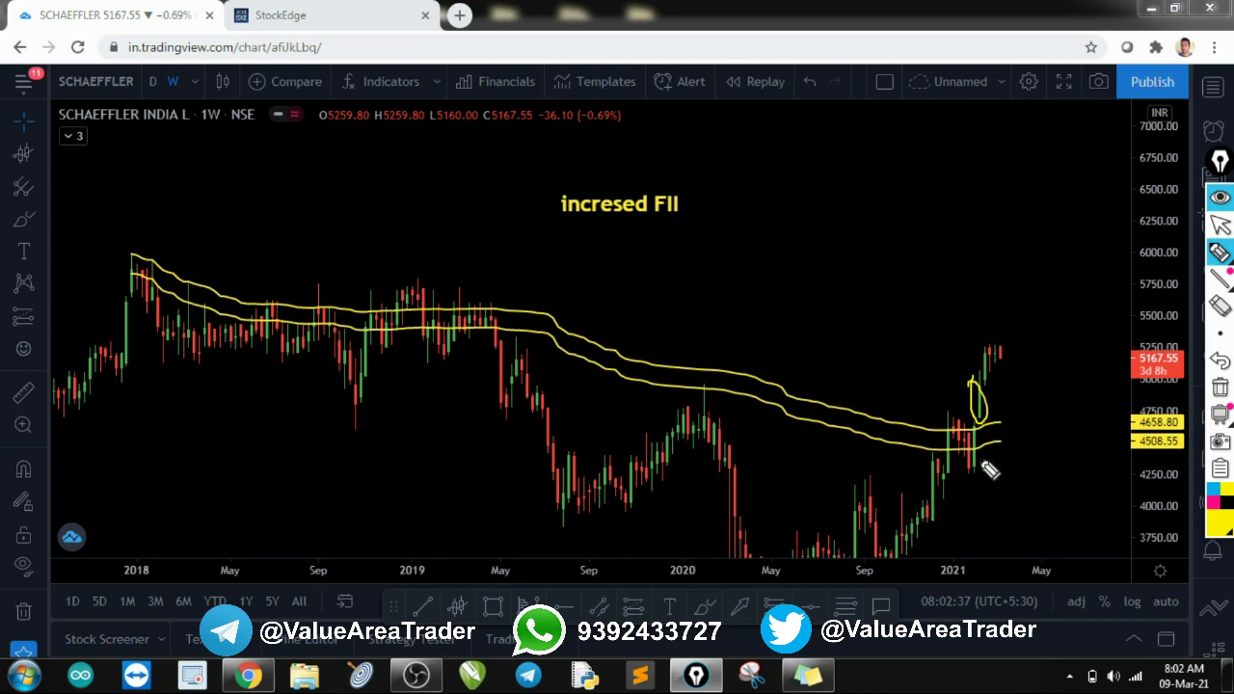
{"action": "left_click_drag", "start_coordinate": [976, 453], "coordinate": [993, 453]}
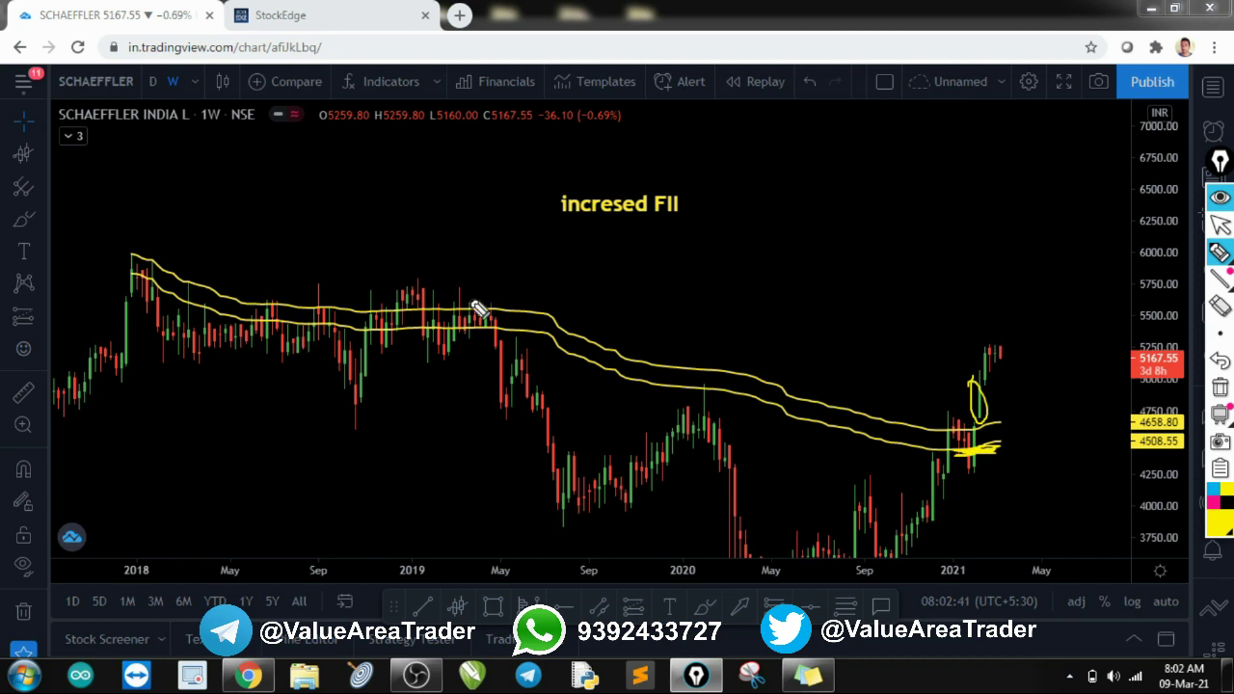
{"action": "key", "text": "ctrl+shift+7"}
Trace Schaeffler's overhead resistance from the 2018 highs across to beyond 2021, and erase the lines.
{"action": "mouse_move", "coordinate": [378, 281]}
{"action": "left_mouse_down"}
{"action": "mouse_move", "coordinate": [1169, 253]}
{"action": "mouse_move", "coordinate": [352, 280]}
{"action": "mouse_move", "coordinate": [1123, 249]}
{"action": "left_mouse_up"}
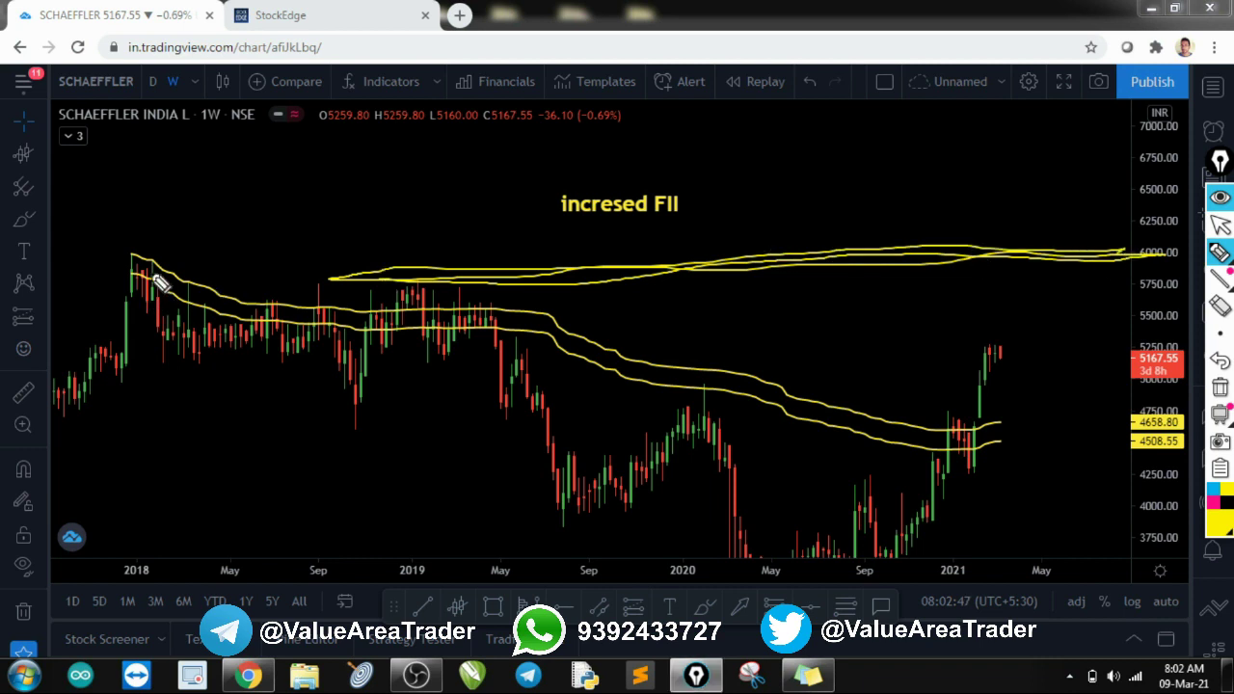
{"action": "mouse_move", "coordinate": [116, 280]}
{"action": "left_mouse_down"}
{"action": "mouse_move", "coordinate": [468, 290]}
{"action": "mouse_move", "coordinate": [1136, 253]}
{"action": "left_mouse_up"}
{"action": "key", "text": "ctrl+shift+7"}
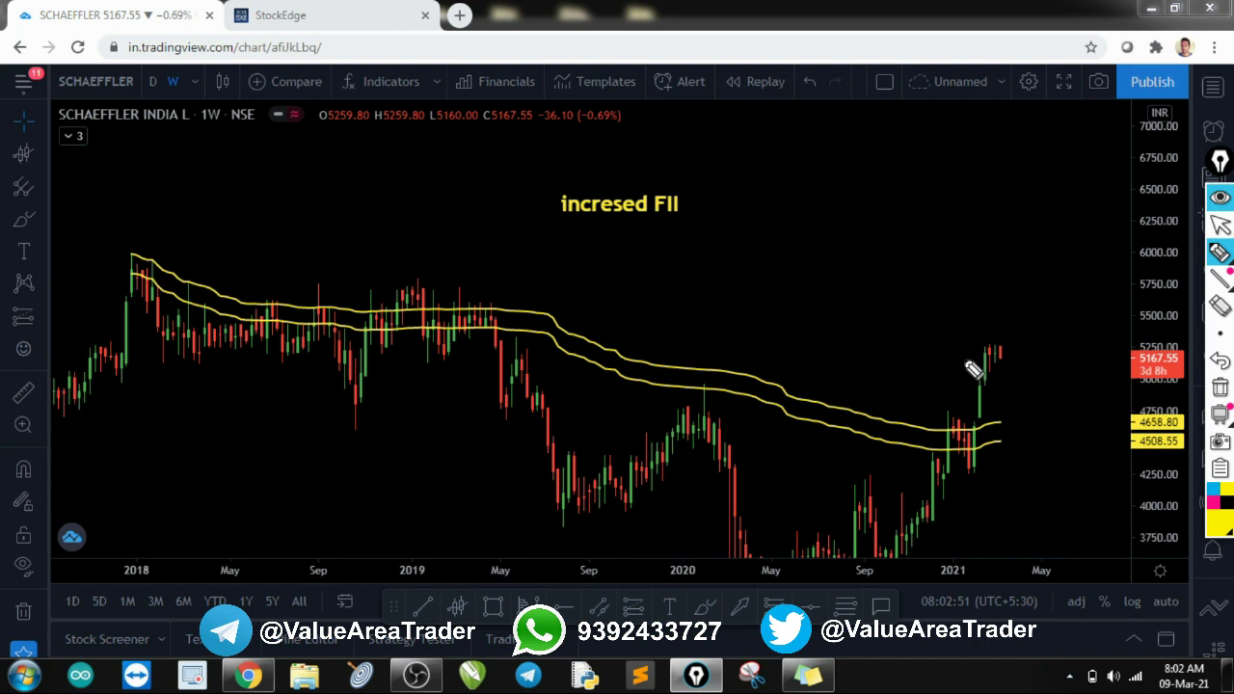
Mark Schaeffler's latest candles above the VWAP band, erase the mark, and leave annotation mode.
{"action": "mouse_move", "coordinate": [984, 335]}
{"action": "left_mouse_down"}
{"action": "mouse_move", "coordinate": [968, 405]}
{"action": "mouse_move", "coordinate": [1005, 420]}
{"action": "mouse_move", "coordinate": [1025, 367]}
{"action": "mouse_move", "coordinate": [985, 335]}
{"action": "mouse_move", "coordinate": [992, 426]}
{"action": "mouse_move", "coordinate": [966, 371]}
{"action": "left_mouse_up"}
{"action": "key", "text": "ctrl+shift+7"}
{"action": "key", "text": "ctrl+shift+7"}
{"action": "key", "text": "ctrl+shift+2"}
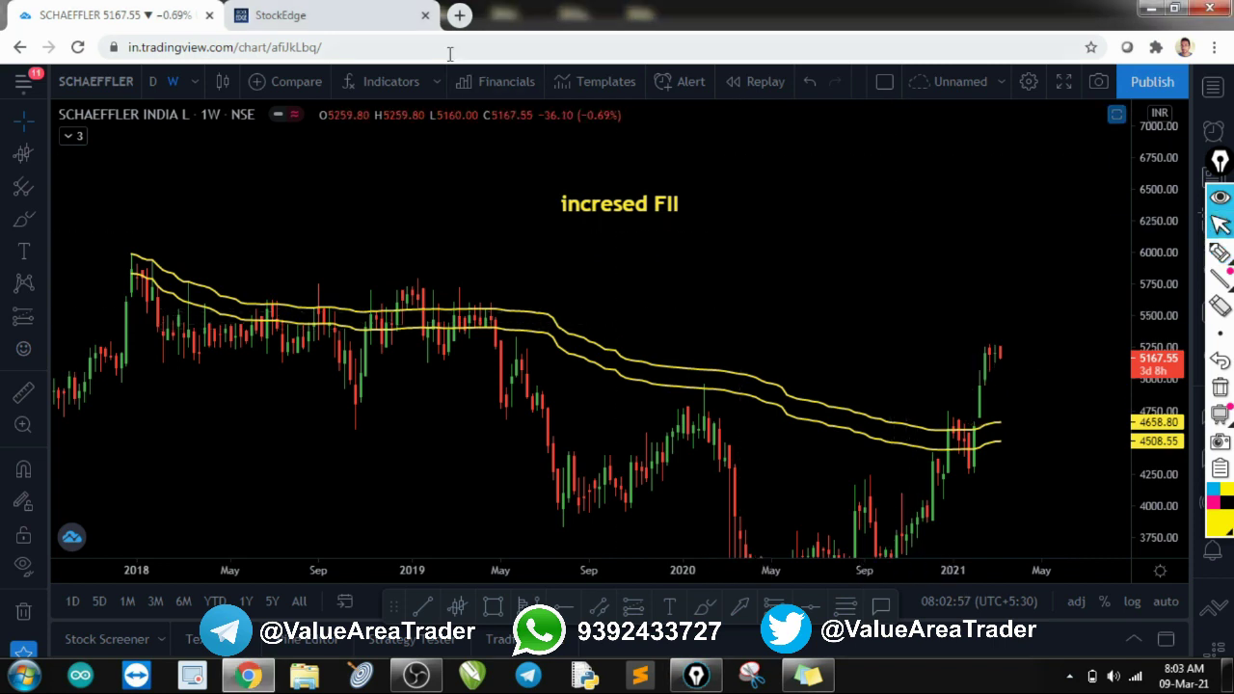
Check StockEdge's percentage list, search TradingView for ORACLE FIN, open the NSE stock OFSS, and show its price history from late 2017 onward.
{"action": "left_click", "coordinate": [329, 28]}
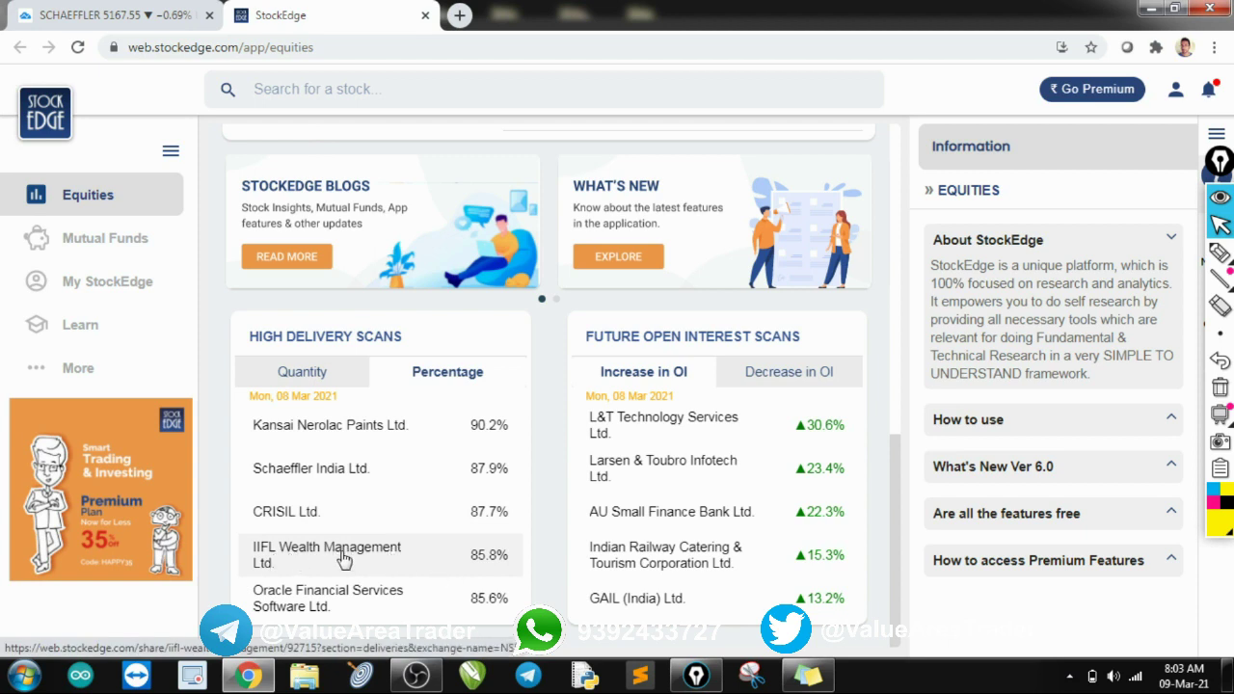
{"action": "left_click", "coordinate": [126, 19]}
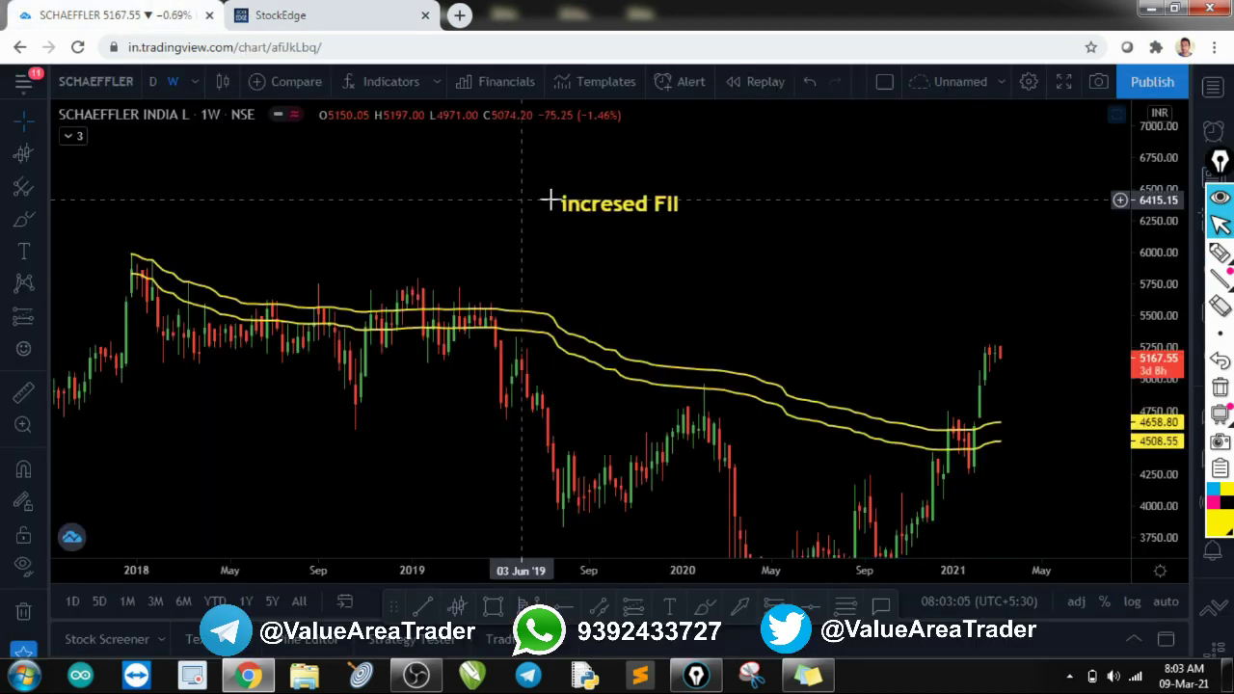
{"action": "type", "text": "ORACLE"}
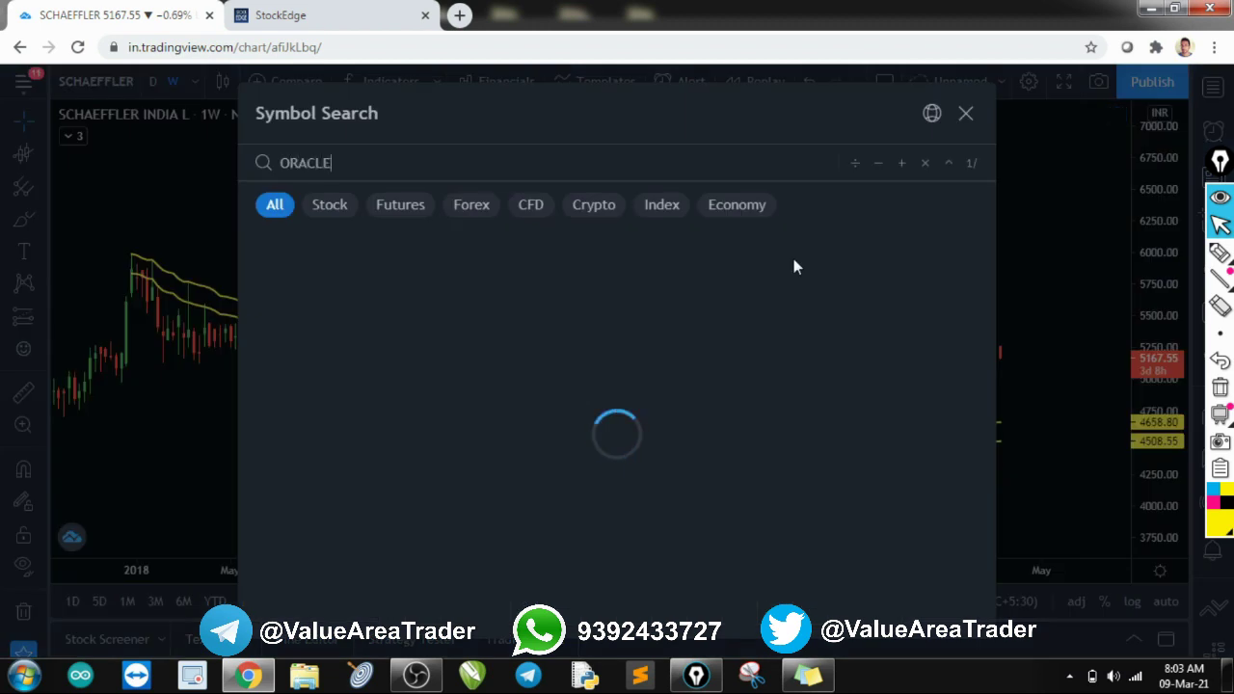
{"action": "type", "text": " FIN"}
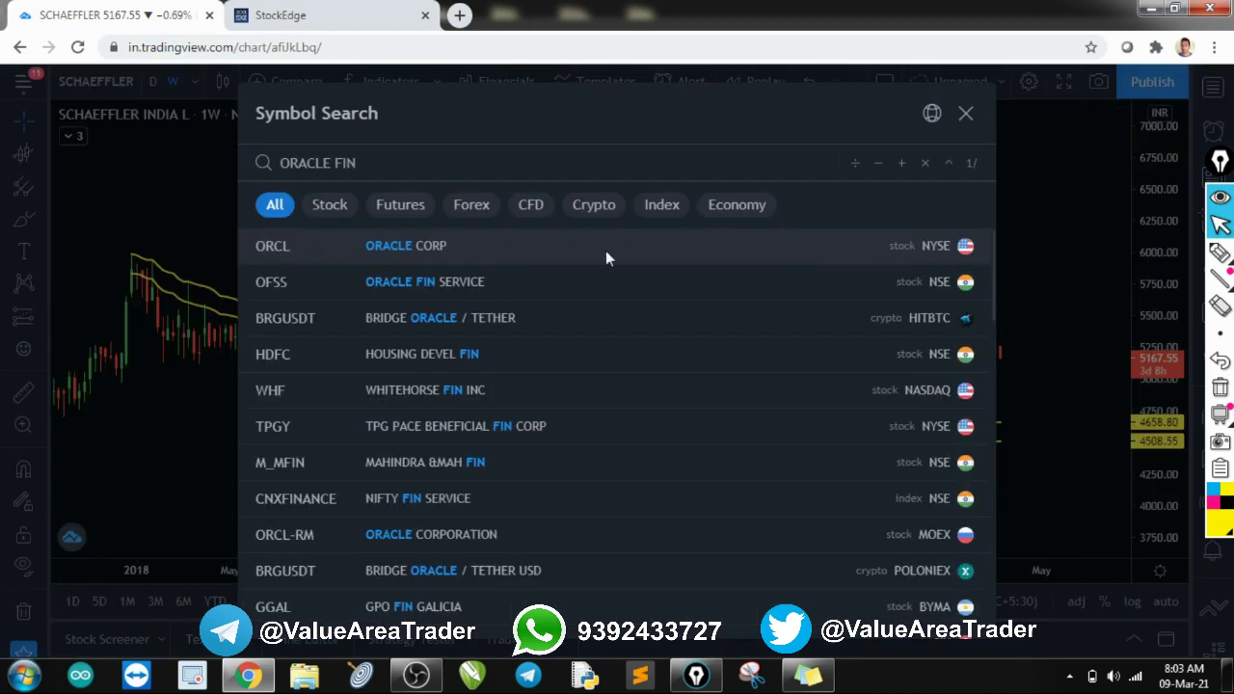
{"action": "left_click", "coordinate": [546, 279]}
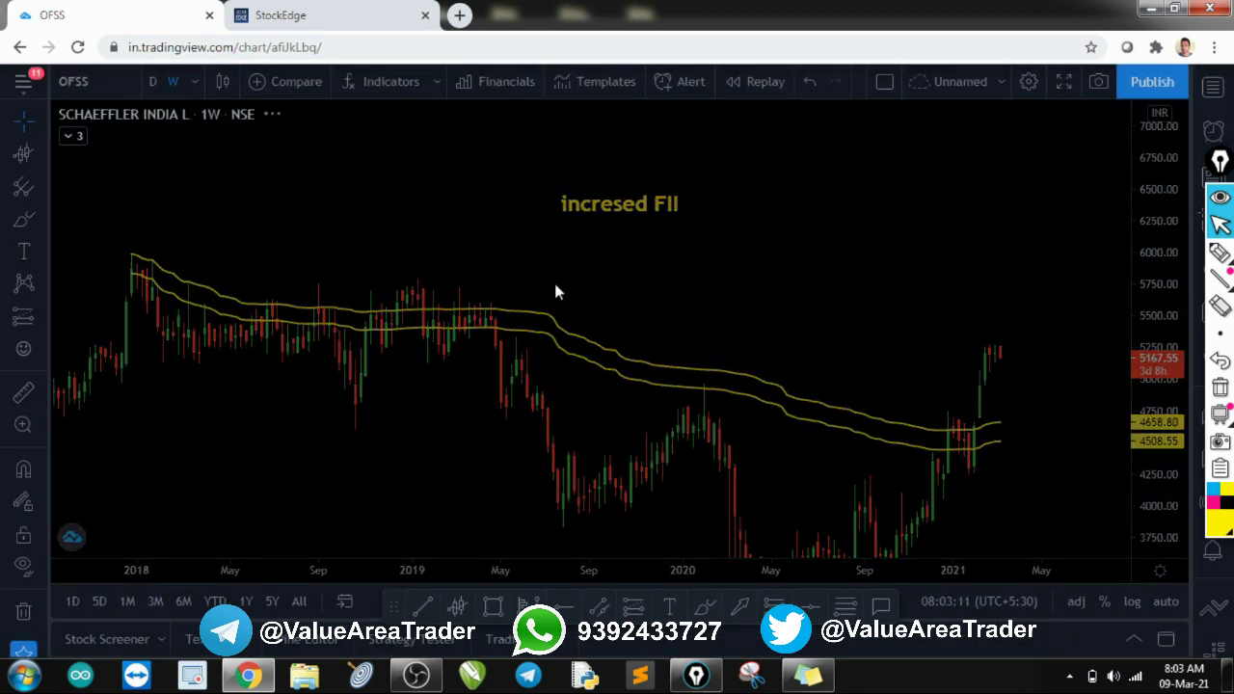
{"action": "scroll", "coordinate": [790, 231], "scroll_direction": "down", "scroll_amount": 3}
{"action": "left_click_drag", "start_coordinate": [860, 235], "coordinate": [775, 312]}
{"action": "scroll", "coordinate": [775, 311], "scroll_direction": "up", "scroll_amount": 2}
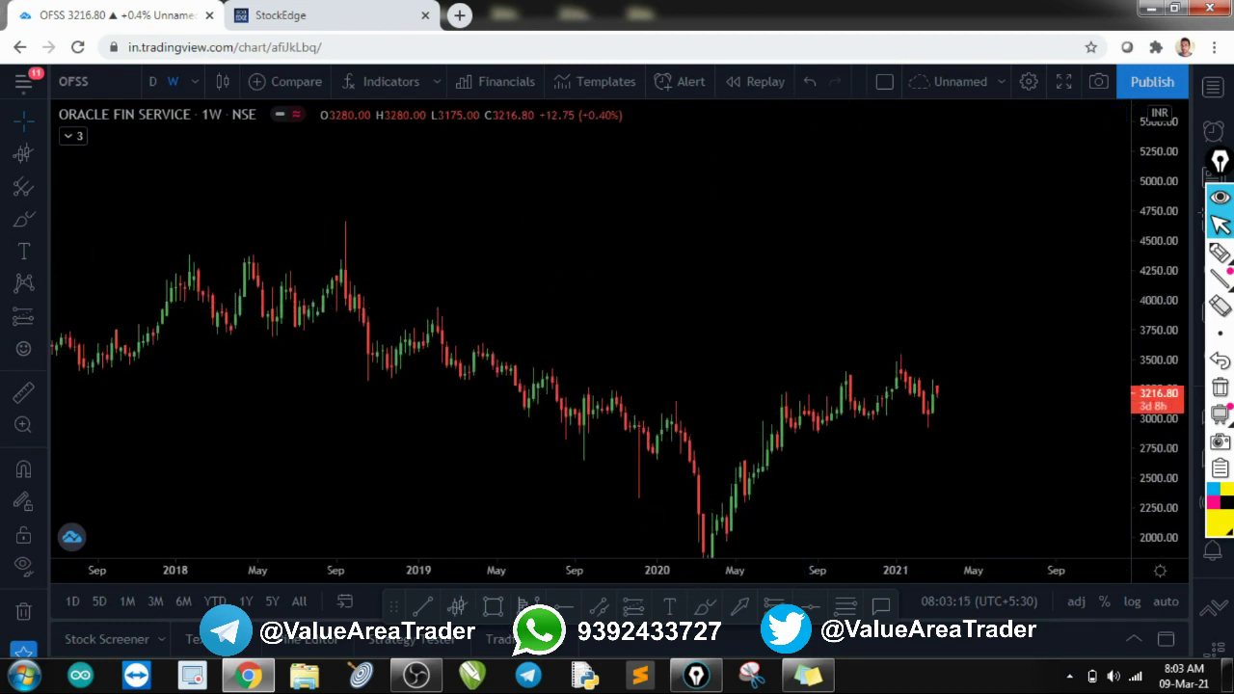
{"action": "left_click", "coordinate": [529, 606]}
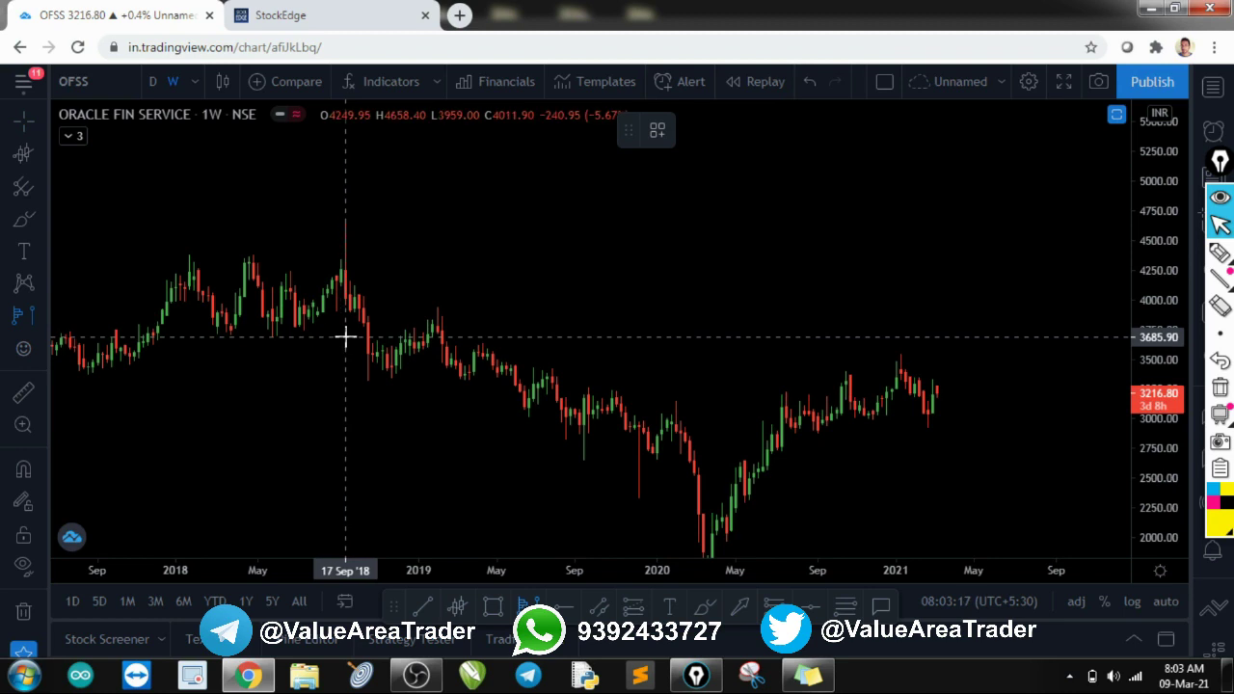
{"action": "left_click", "coordinate": [346, 337]}
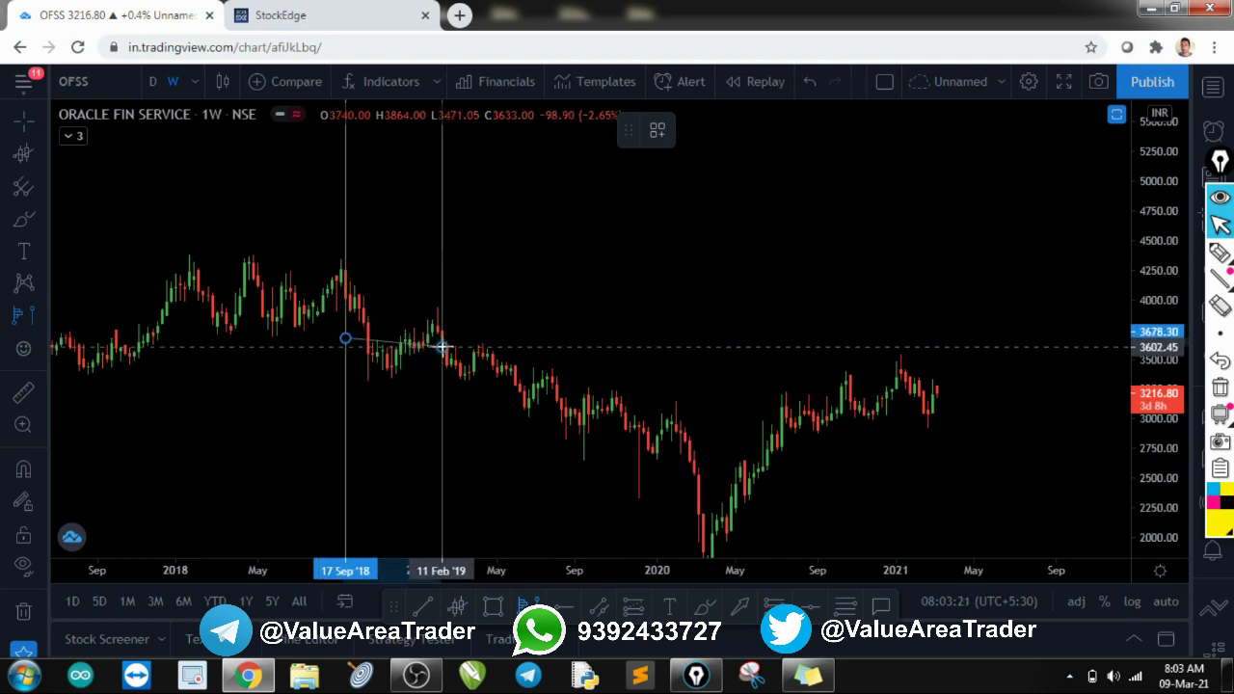
{"action": "key", "text": "Escape"}
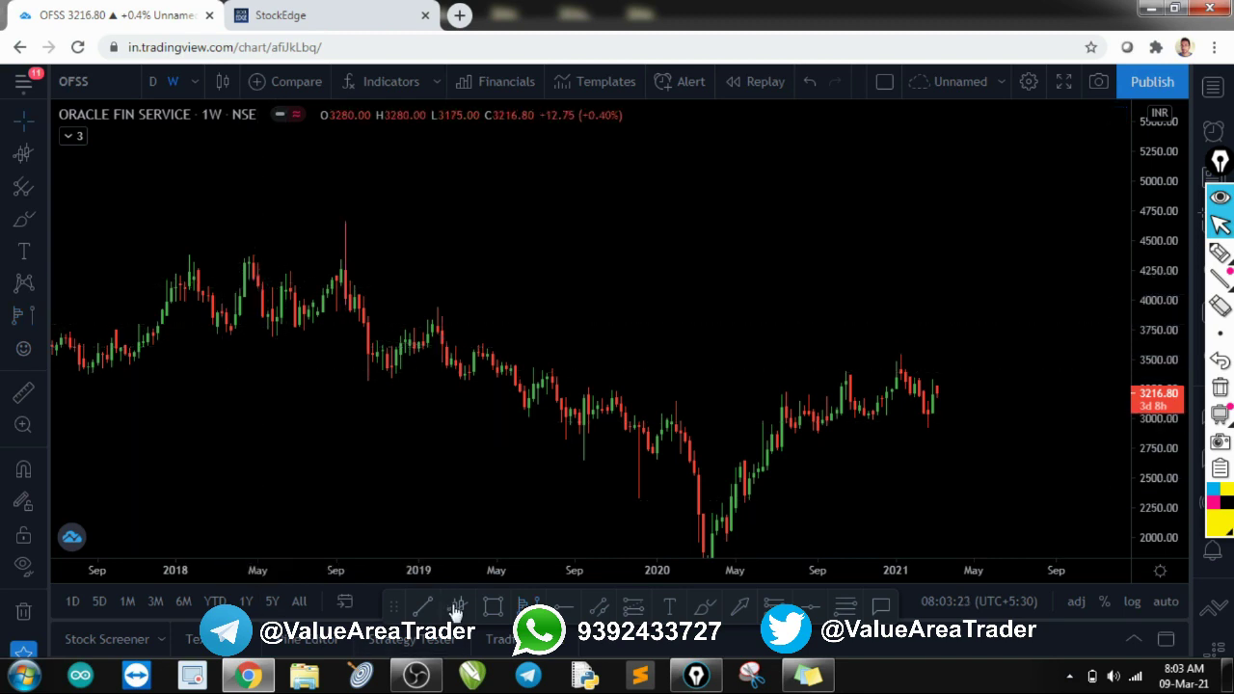
Anchor a VWAP at OFSS's 17 Sep '18 candle, duplicate it, and set the source of one line to (H + L + C)/3.
{"action": "left_click", "coordinate": [347, 405]}
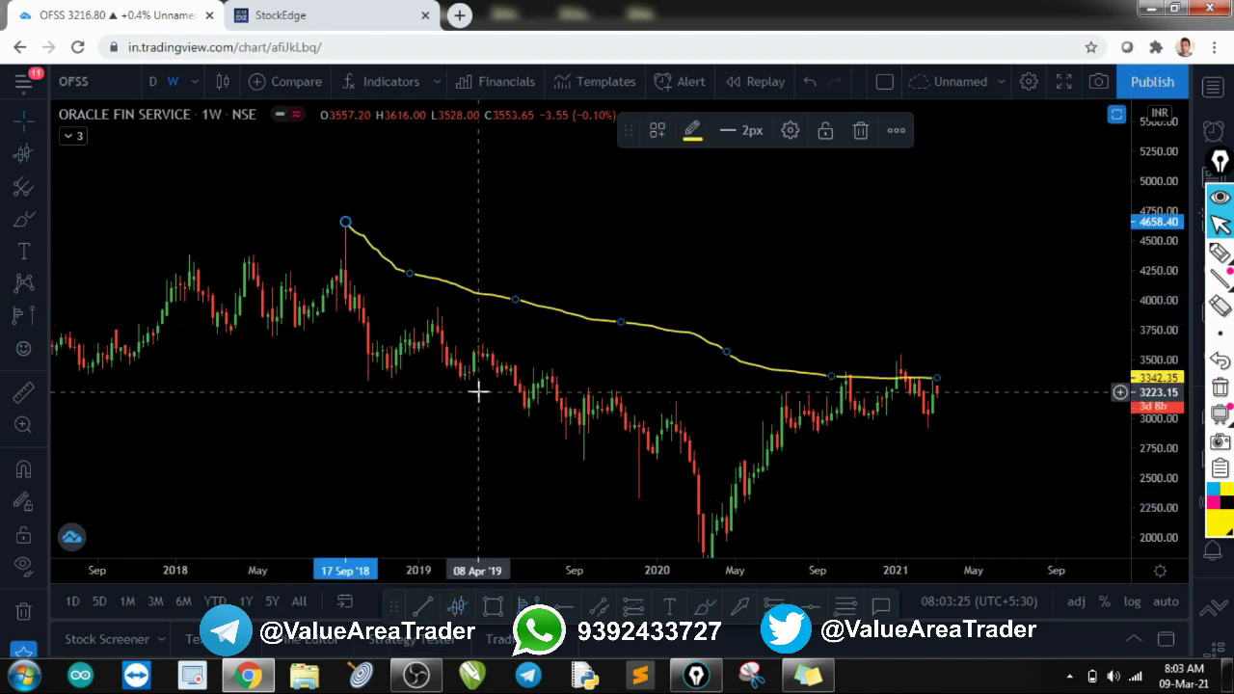
{"action": "double_click", "coordinate": [473, 287]}
{"action": "left_click", "coordinate": [602, 359]}
{"action": "left_click", "coordinate": [584, 525]}
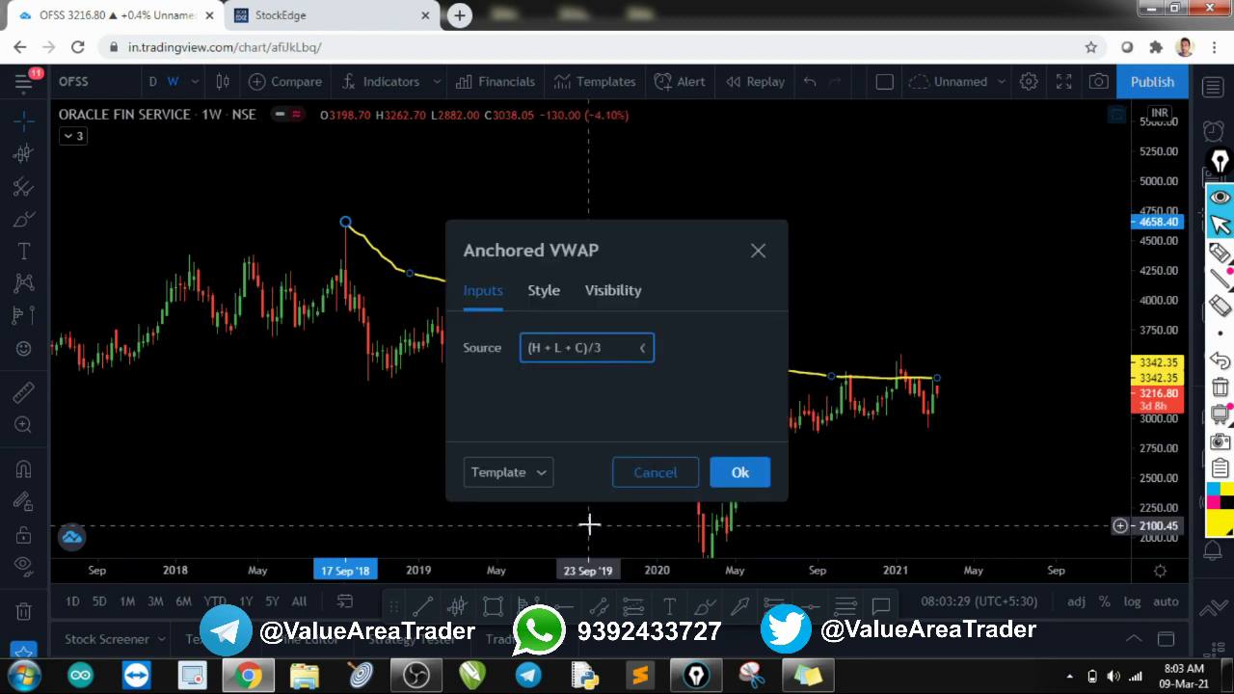
{"action": "left_click", "coordinate": [744, 474]}
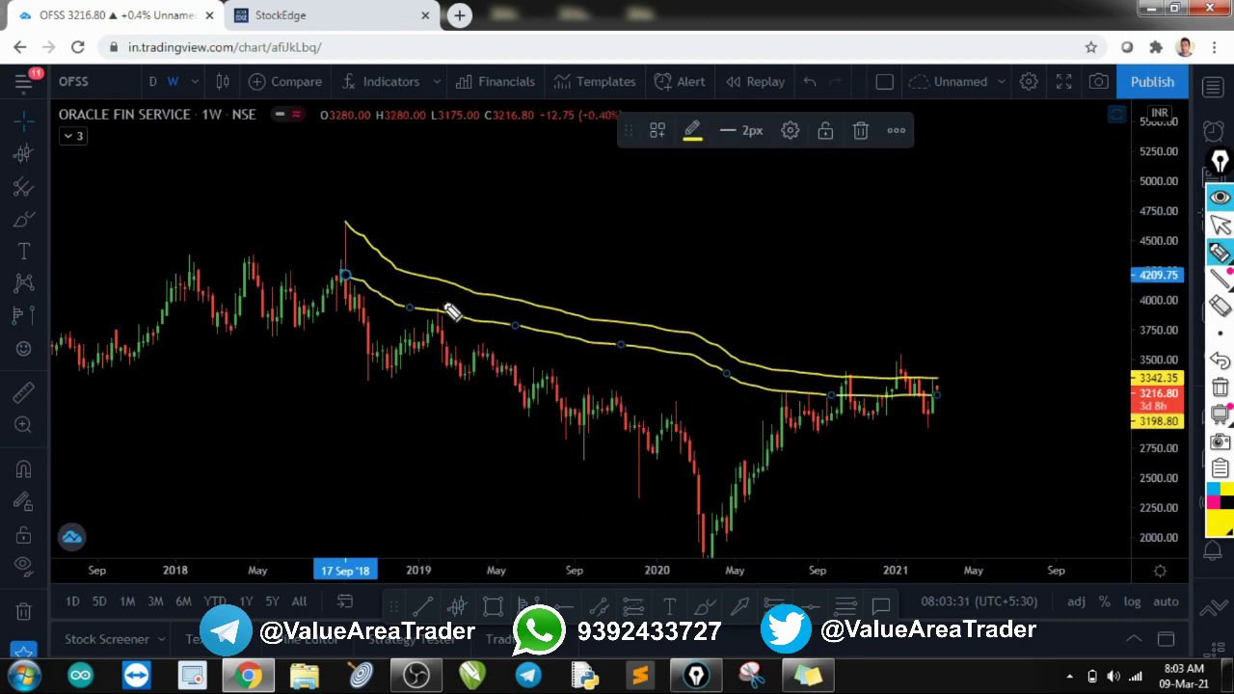
Circle OFSS's tests of the VWAP band in early 2019, mid-2020, late 2020 and early 2021, trace the latest decline, and erase the marks.
{"action": "left_click_drag", "start_coordinate": [449, 309], "coordinate": [399, 299]}
{"action": "mouse_move", "coordinate": [796, 391]}
{"action": "left_mouse_down"}
{"action": "mouse_move", "coordinate": [782, 386]}
{"action": "mouse_move", "coordinate": [849, 357]}
{"action": "mouse_move", "coordinate": [904, 353]}
{"action": "mouse_move", "coordinate": [870, 339]}
{"action": "left_mouse_up"}
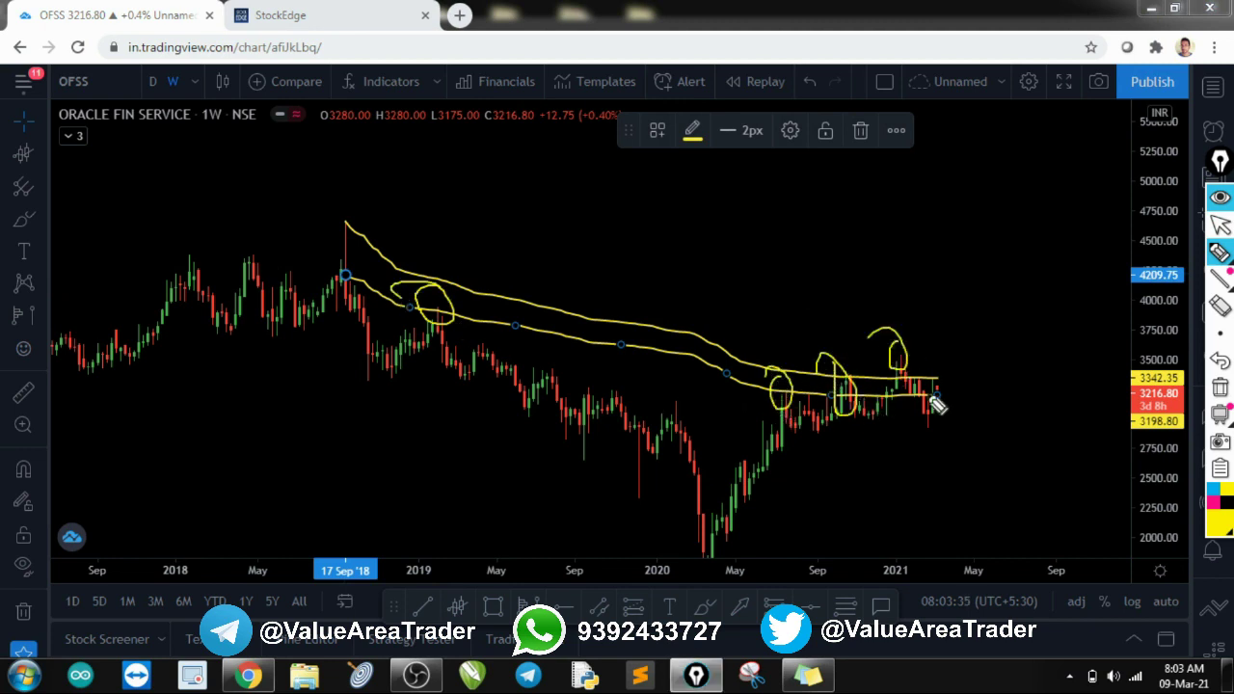
{"action": "mouse_move", "coordinate": [904, 401]}
{"action": "left_mouse_down"}
{"action": "mouse_move", "coordinate": [898, 357]}
{"action": "mouse_move", "coordinate": [918, 393]}
{"action": "left_mouse_up"}
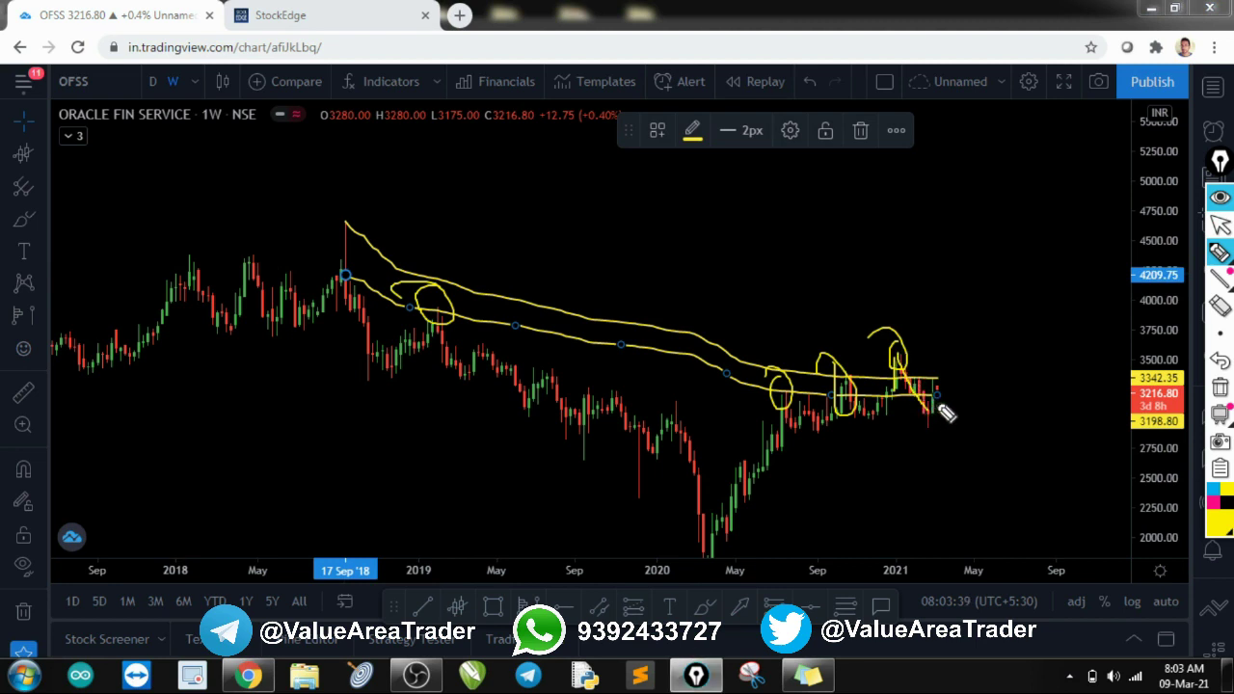
{"action": "key", "text": "ctrl+shift+7"}
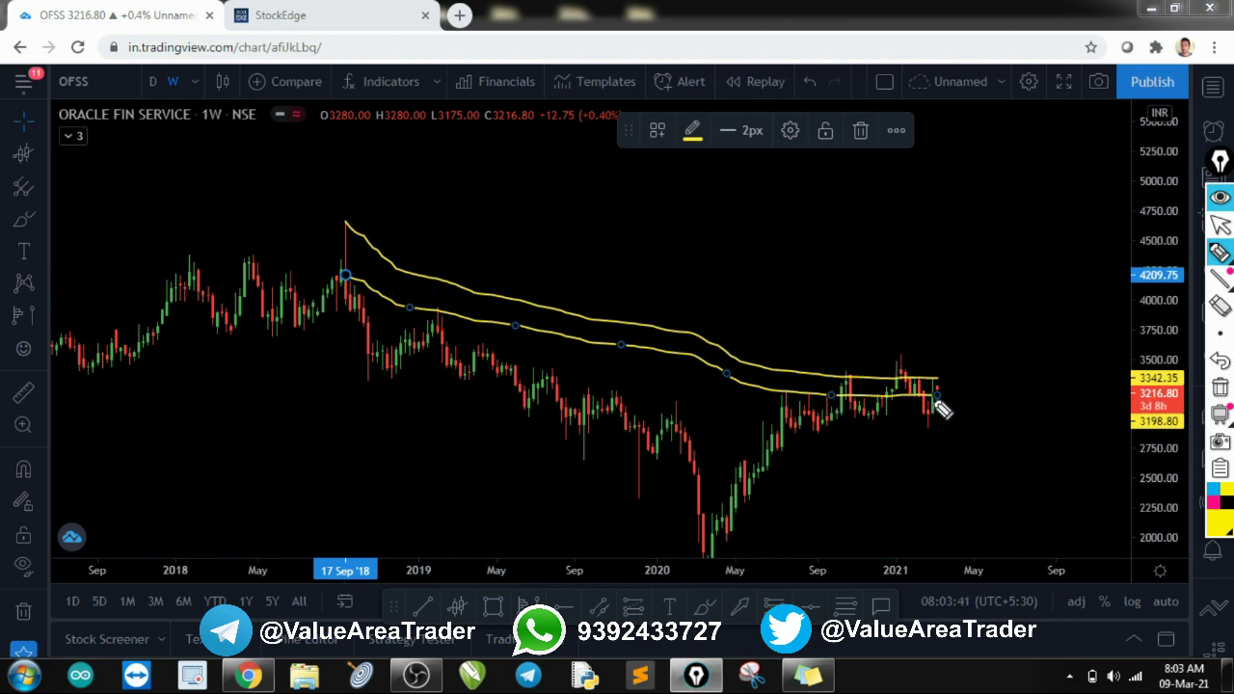
Sketch OFSS's projected rise above its early-2021 high and pullback to the VWAP band, erase the marks, and flag OFSS red.
{"action": "mouse_move", "coordinate": [940, 409]}
{"action": "left_mouse_down"}
{"action": "mouse_move", "coordinate": [937, 345]}
{"action": "mouse_move", "coordinate": [906, 357]}
{"action": "mouse_move", "coordinate": [941, 344]}
{"action": "left_mouse_up"}
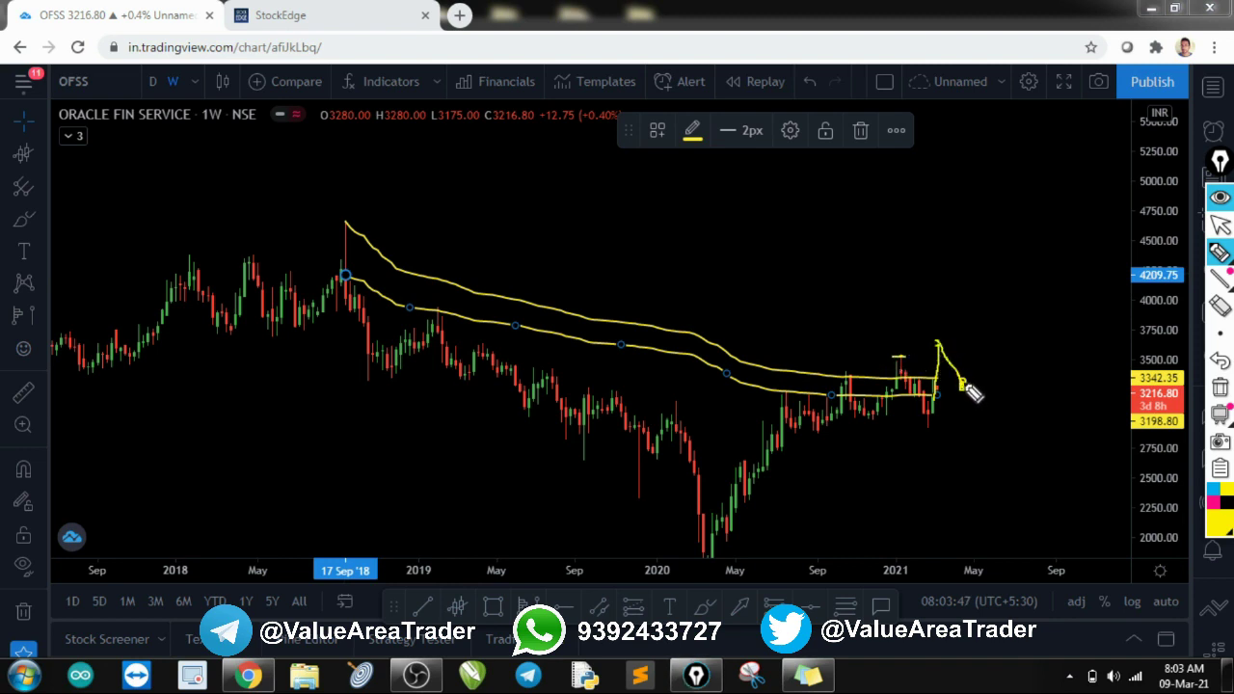
{"action": "mouse_move", "coordinate": [930, 388]}
{"action": "left_mouse_down"}
{"action": "mouse_move", "coordinate": [1000, 386]}
{"action": "mouse_move", "coordinate": [981, 407]}
{"action": "left_mouse_up"}
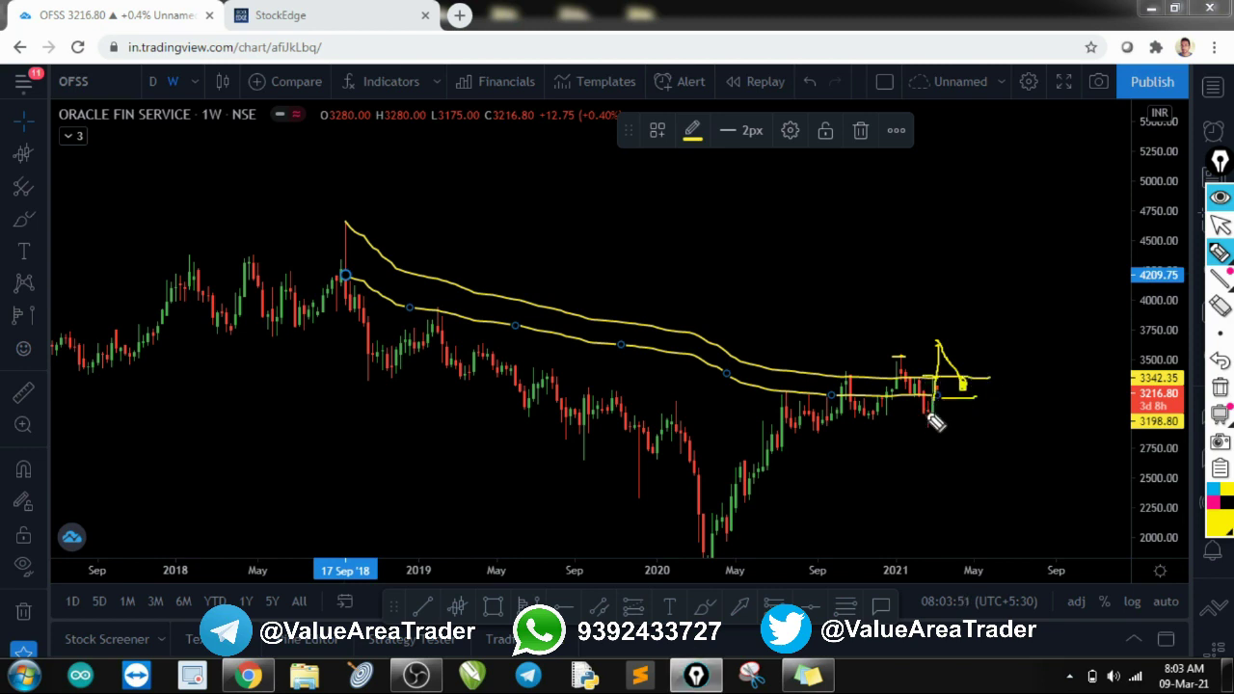
{"action": "left_click_drag", "start_coordinate": [892, 360], "coordinate": [907, 357]}
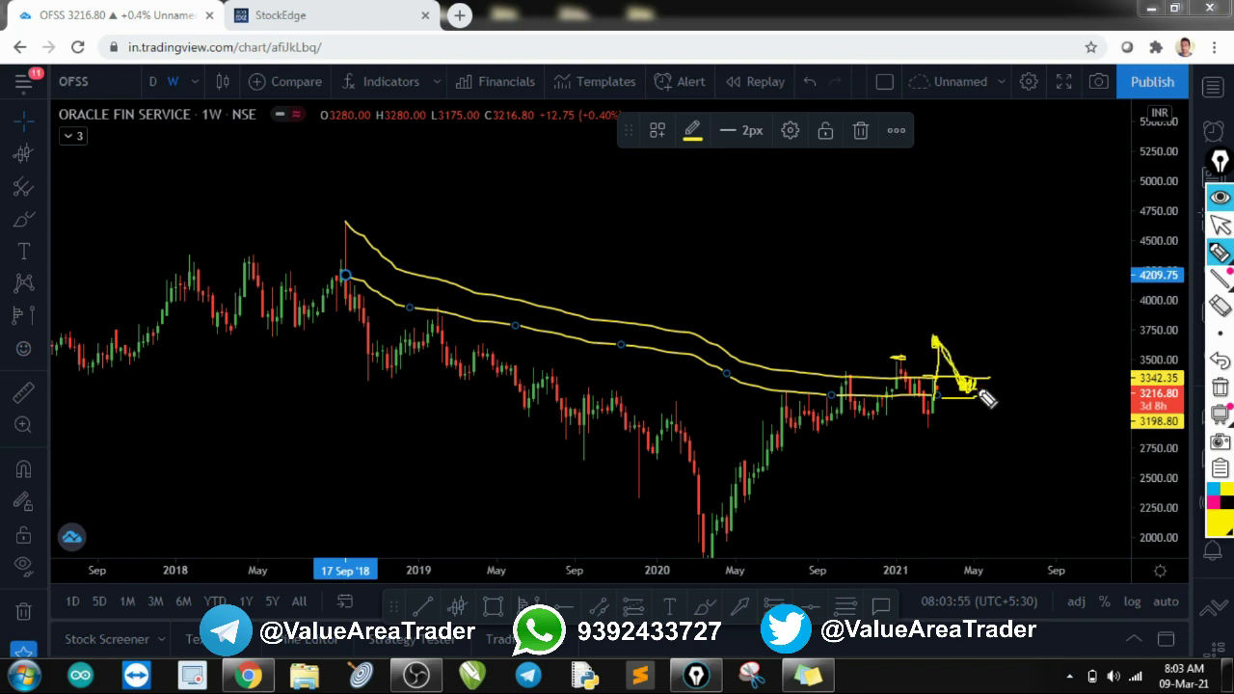
{"action": "key", "text": "ctrl+shift+7"}
{"action": "key", "text": "ctrl+shift+2"}
{"action": "left_click", "coordinate": [666, 248]}
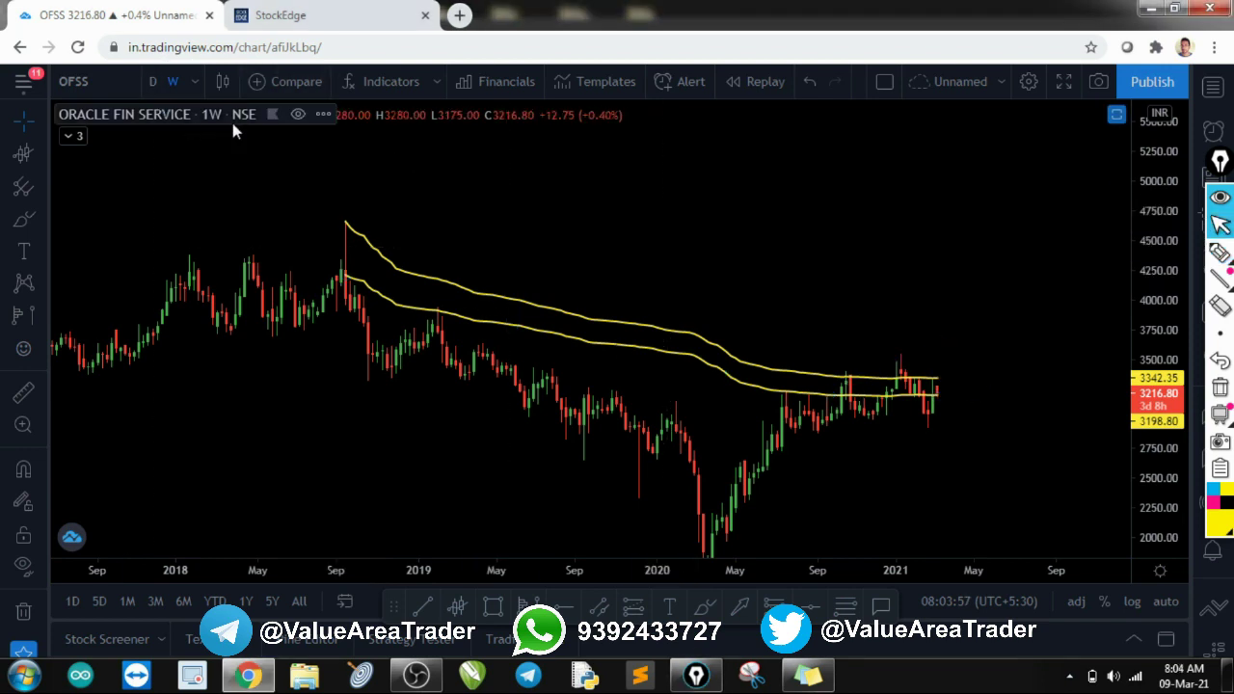
In StockEdge, circle the High Delivery Scans box, Kansai Nerolac Paints and Schaeffler India in black, and erase the marks.
{"action": "left_click", "coordinate": [280, 15]}
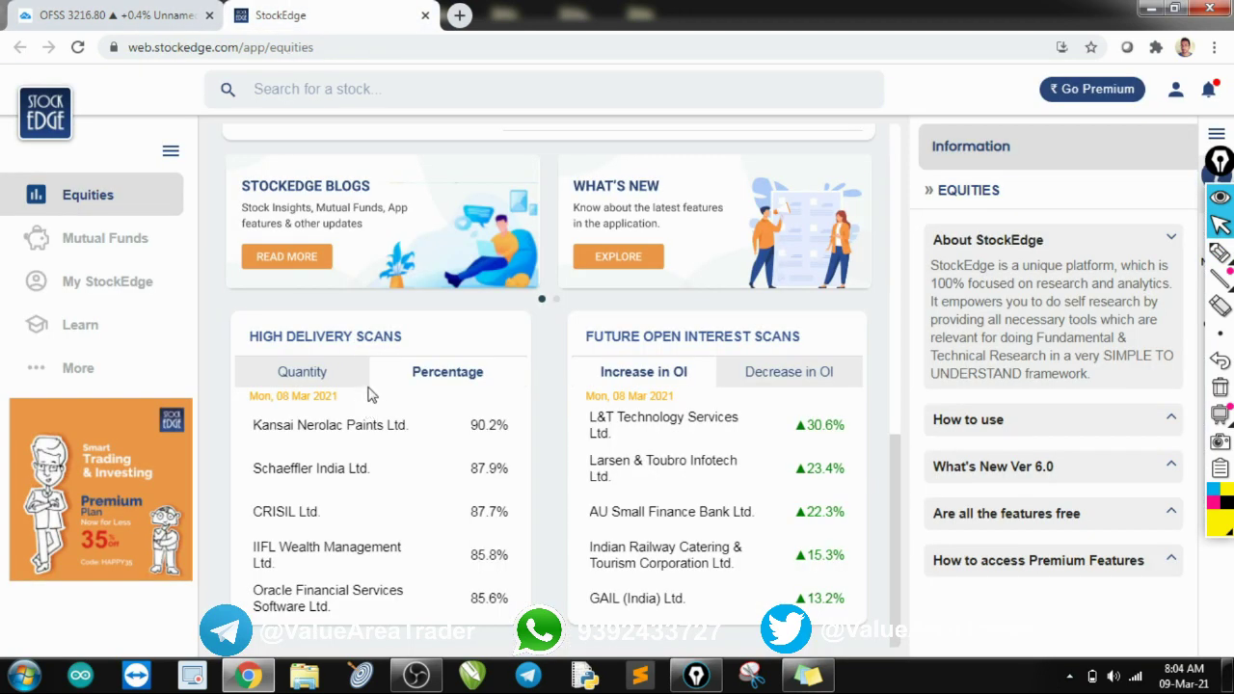
{"action": "key", "text": "ctrl+shift+3"}
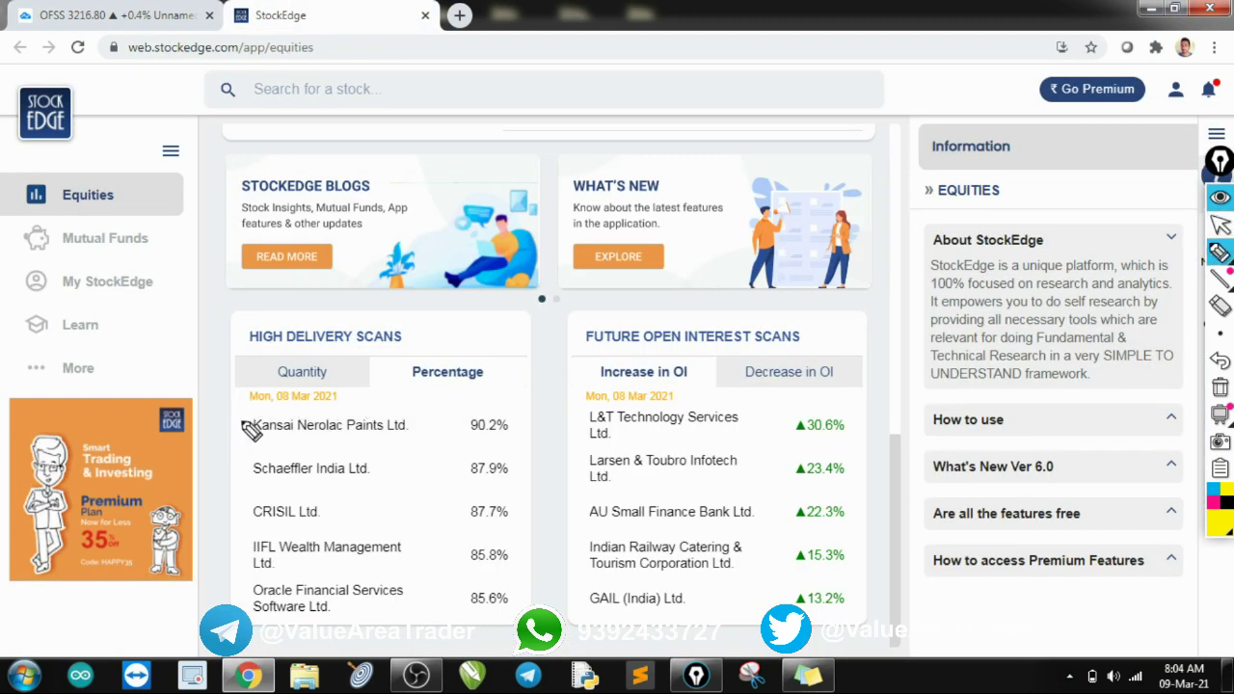
{"action": "mouse_move", "coordinate": [245, 413]}
{"action": "left_mouse_down"}
{"action": "mouse_move", "coordinate": [227, 451]}
{"action": "mouse_move", "coordinate": [516, 445]}
{"action": "mouse_move", "coordinate": [279, 405]}
{"action": "mouse_move", "coordinate": [231, 484]}
{"action": "mouse_move", "coordinate": [490, 468]}
{"action": "mouse_move", "coordinate": [376, 454]}
{"action": "left_mouse_up"}
{"action": "key", "text": "ctrl+shift+7"}
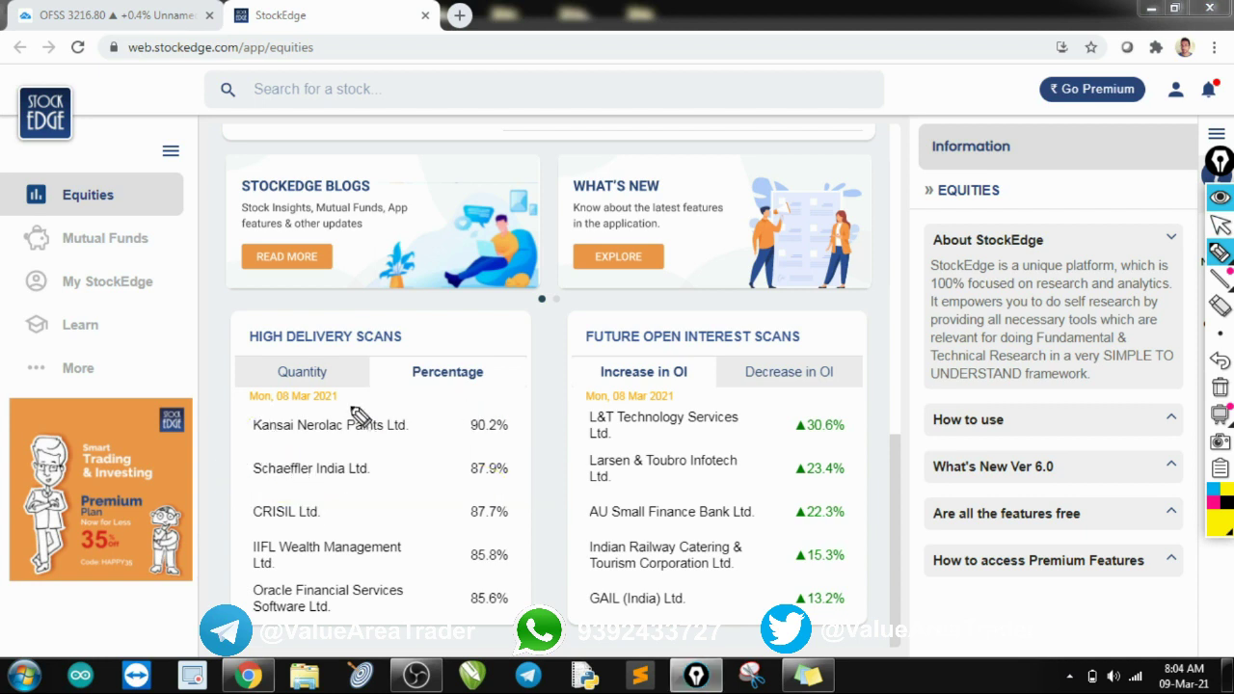
{"action": "key", "text": "ctrl+shift+2"}
{"action": "left_click", "coordinate": [1226, 509]}
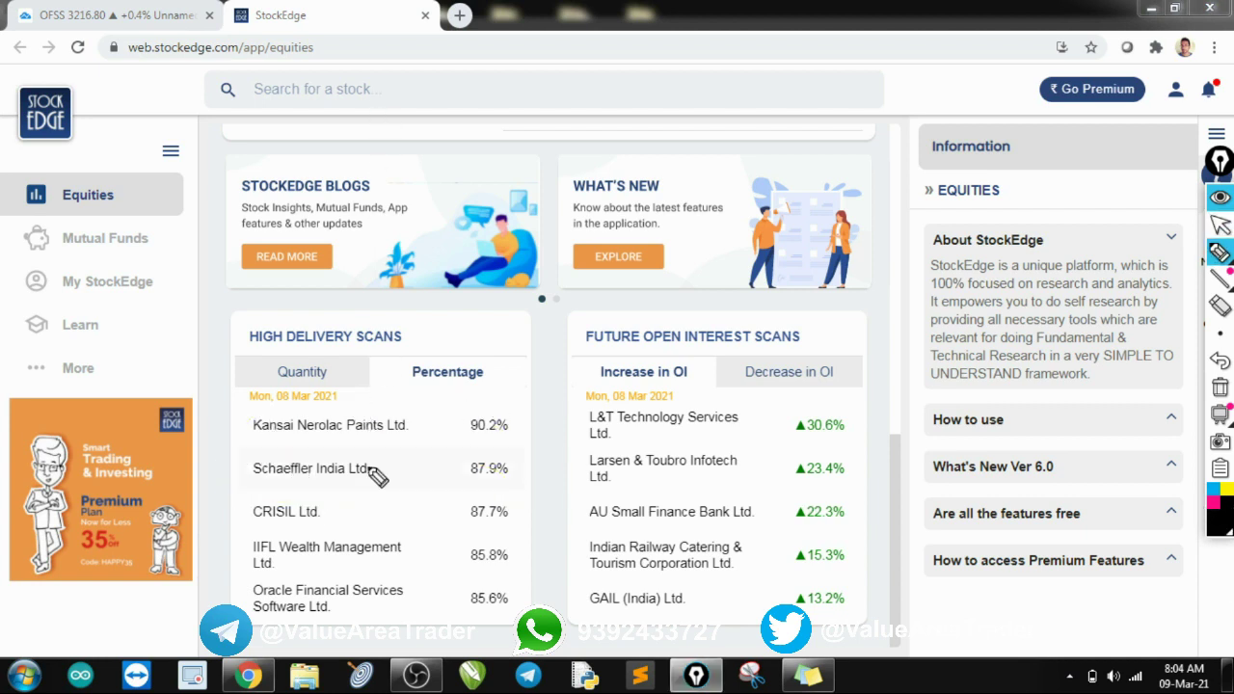
{"action": "mouse_move", "coordinate": [231, 344]}
{"action": "left_mouse_down"}
{"action": "mouse_move", "coordinate": [236, 644]}
{"action": "mouse_move", "coordinate": [516, 636]}
{"action": "mouse_move", "coordinate": [542, 330]}
{"action": "mouse_move", "coordinate": [289, 304]}
{"action": "mouse_move", "coordinate": [224, 381]}
{"action": "left_mouse_up"}
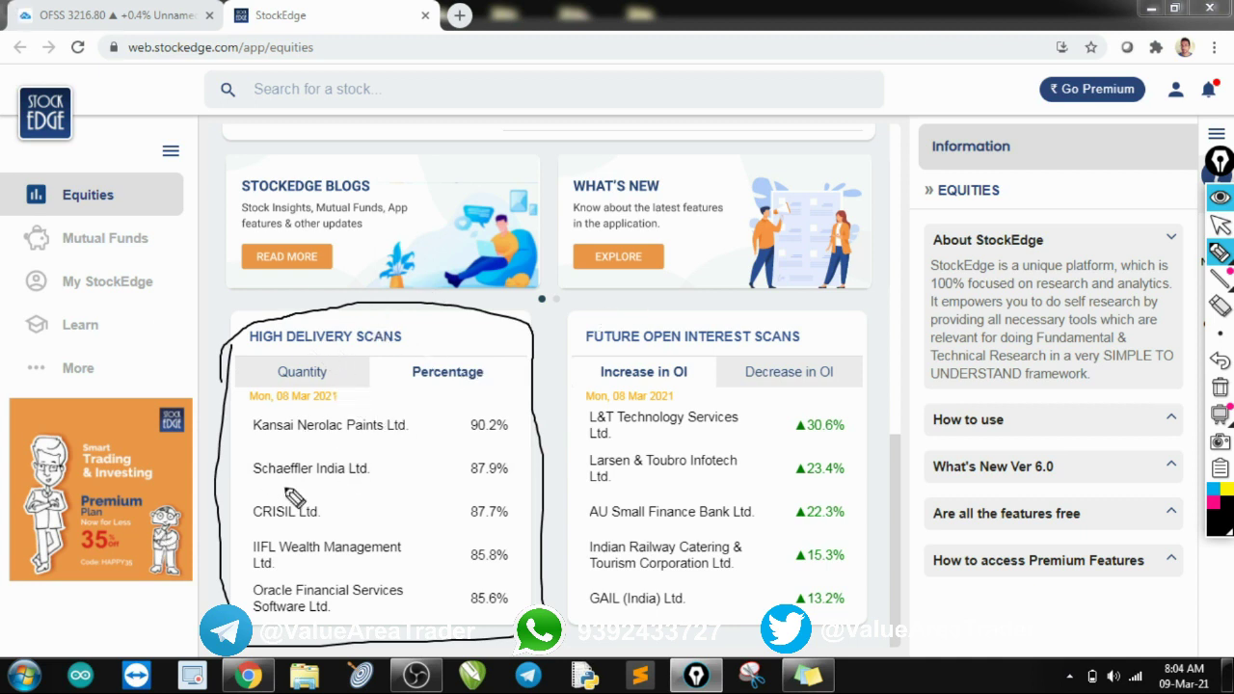
{"action": "mouse_move", "coordinate": [275, 415]}
{"action": "left_mouse_down"}
{"action": "mouse_move", "coordinate": [311, 457]}
{"action": "mouse_move", "coordinate": [495, 424]}
{"action": "mouse_move", "coordinate": [183, 398]}
{"action": "mouse_move", "coordinate": [236, 473]}
{"action": "mouse_move", "coordinate": [526, 509]}
{"action": "mouse_move", "coordinate": [429, 452]}
{"action": "left_mouse_up"}
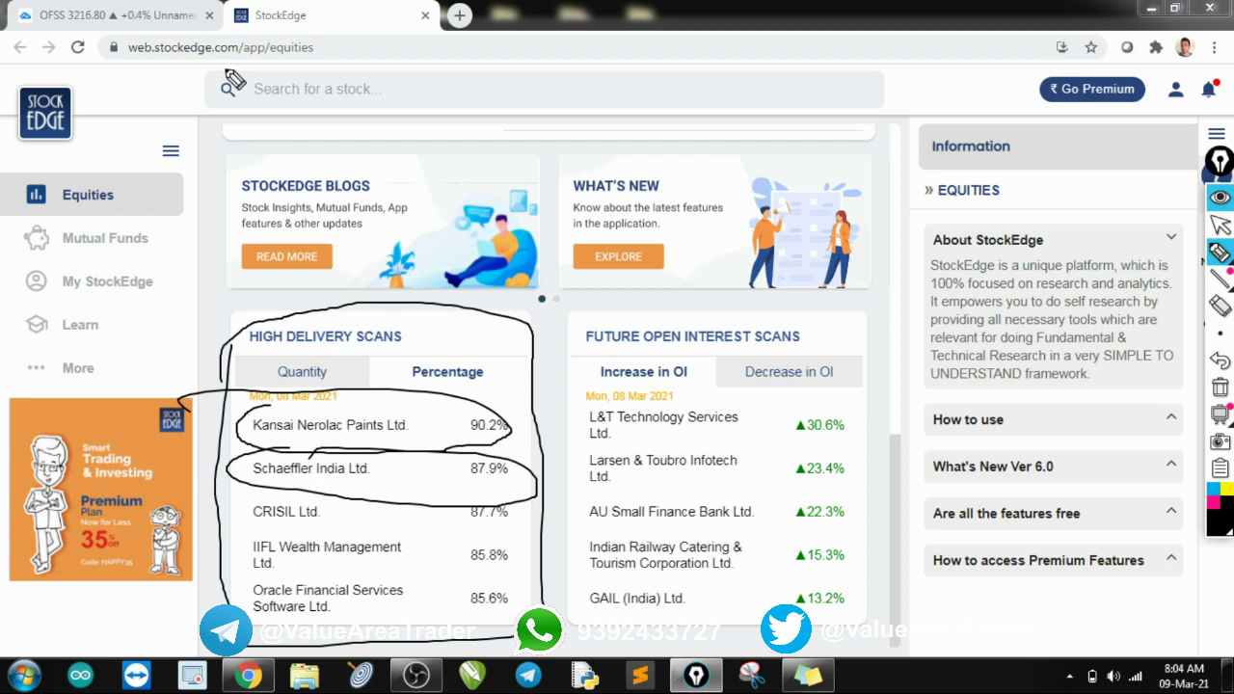
{"action": "key", "text": "ctrl+shift+7"}
{"action": "key", "text": "ctrl+shift+2"}
Return to TradingView's OFSS chart, review the flagged stocks in the Red list watchlist, and hide the watchlist.
{"action": "left_click", "coordinate": [102, 14]}
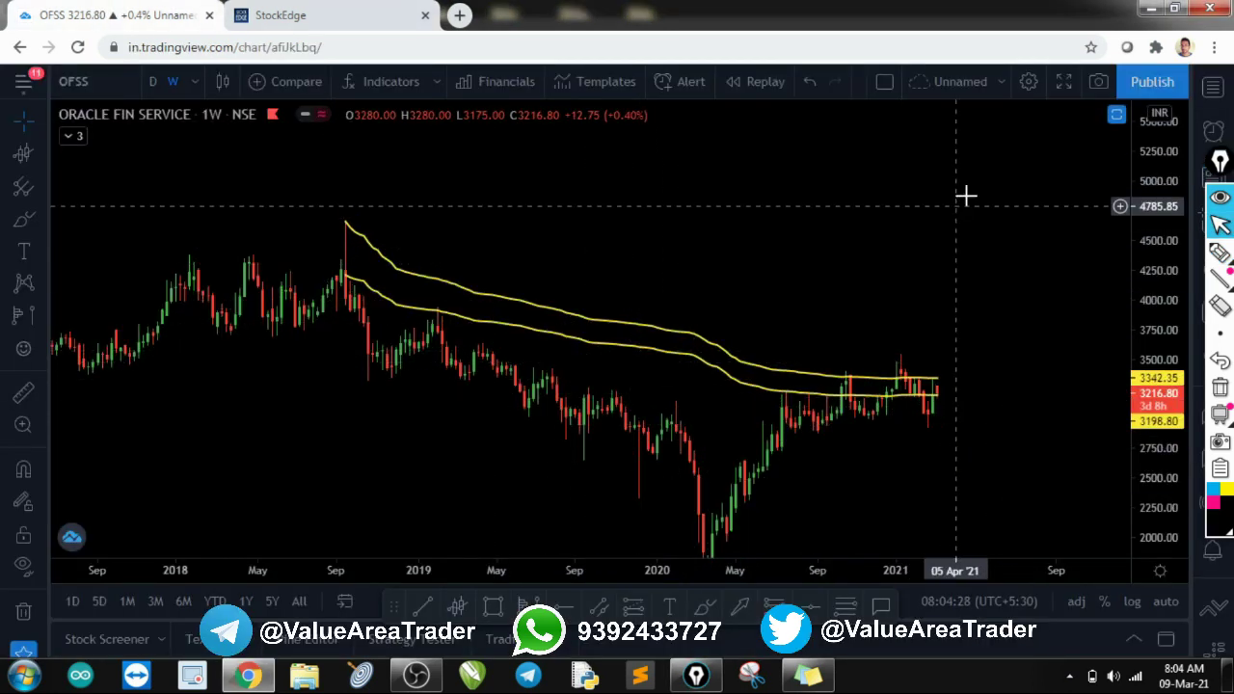
{"action": "left_click", "coordinate": [1214, 88]}
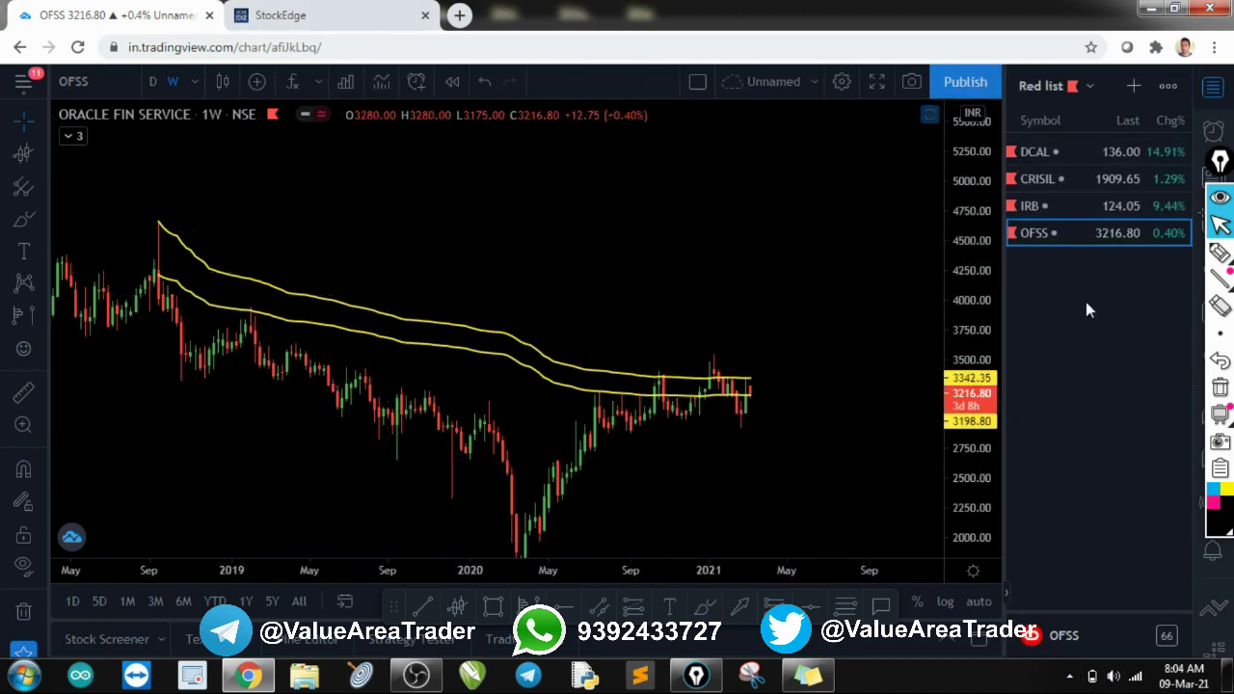
{"action": "key", "text": "ctrl+shift+3"}
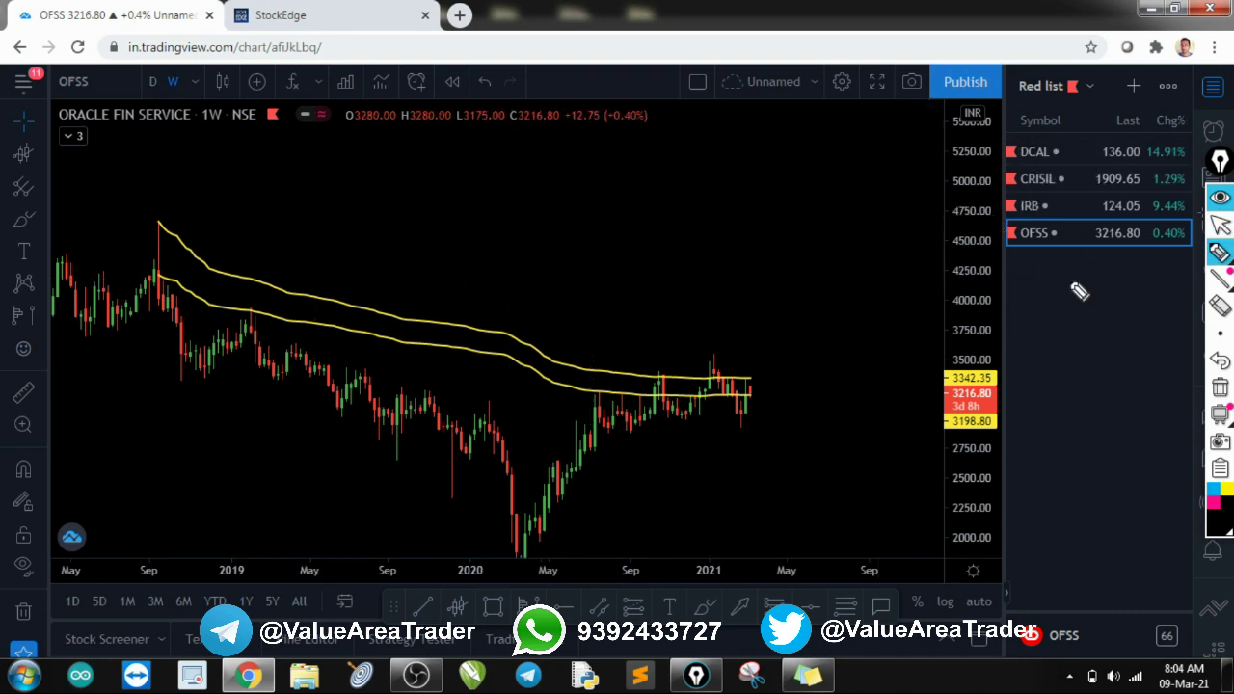
{"action": "key", "text": "ctrl+shift+2"}
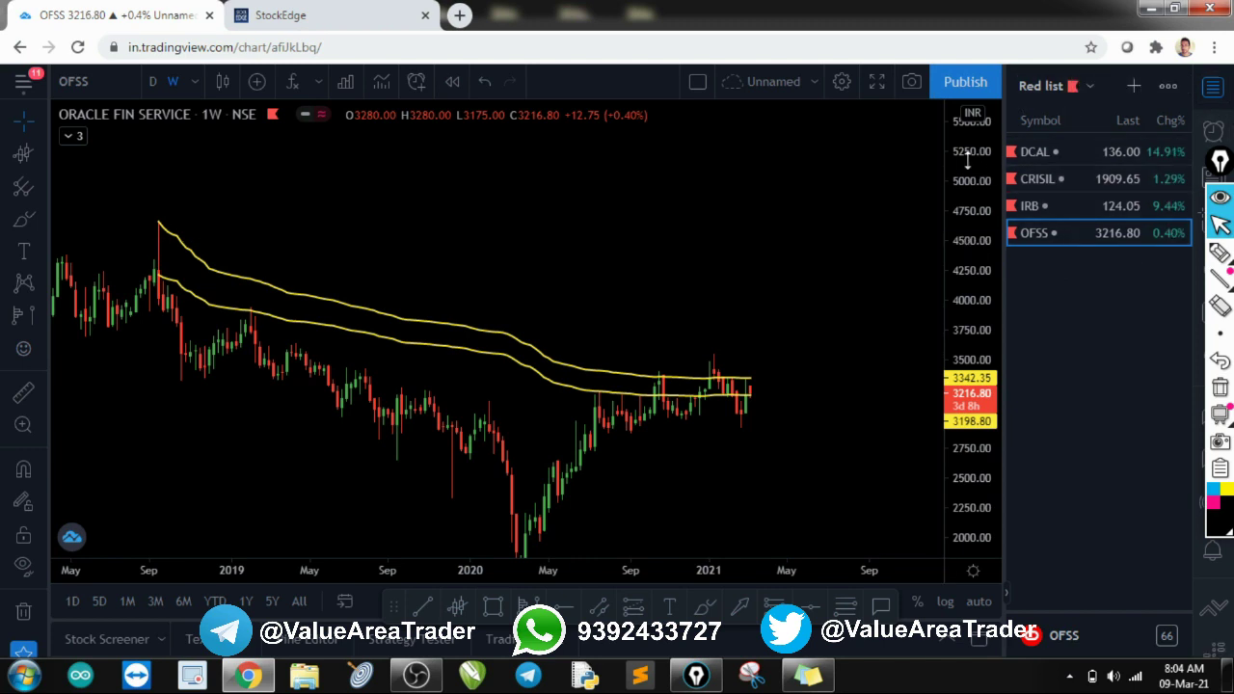
{"action": "mouse_move", "coordinate": [1182, 106]}
{"action": "left_click", "coordinate": [1213, 92]}
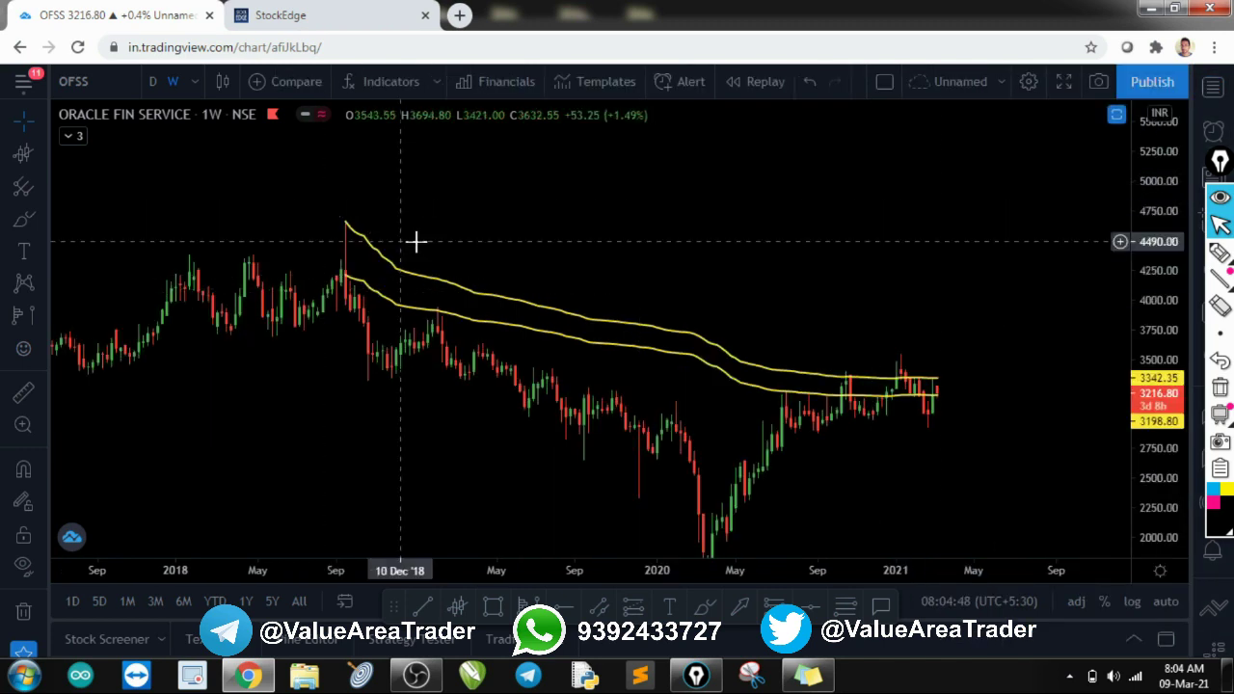